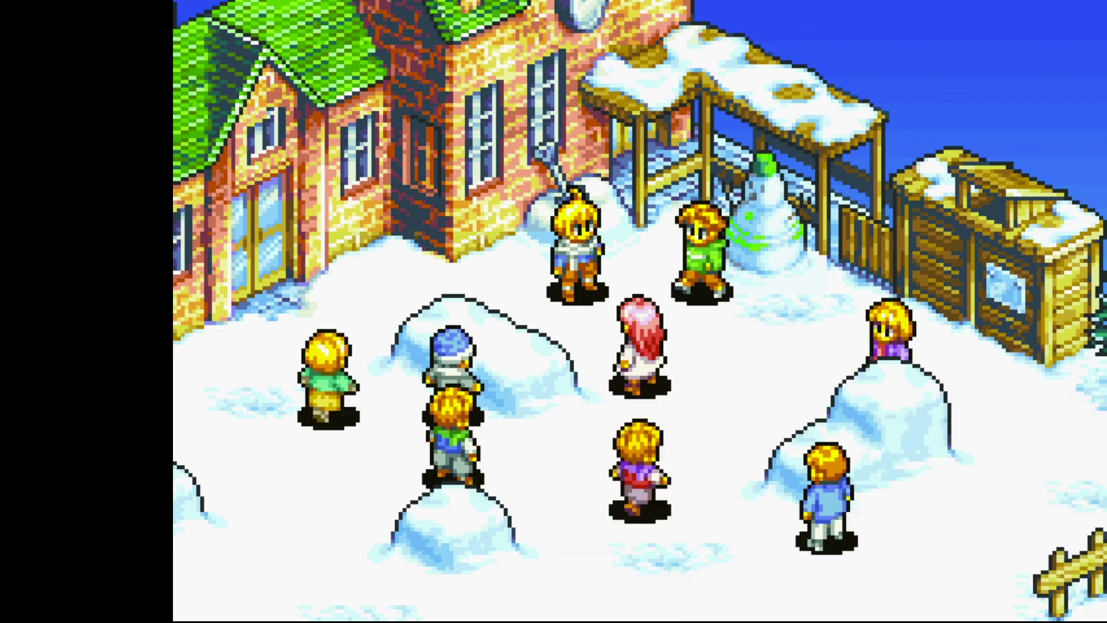
Step: Advance the snowball fight's dialogue until Ritz's battle turn begins
key("x")
key("x")
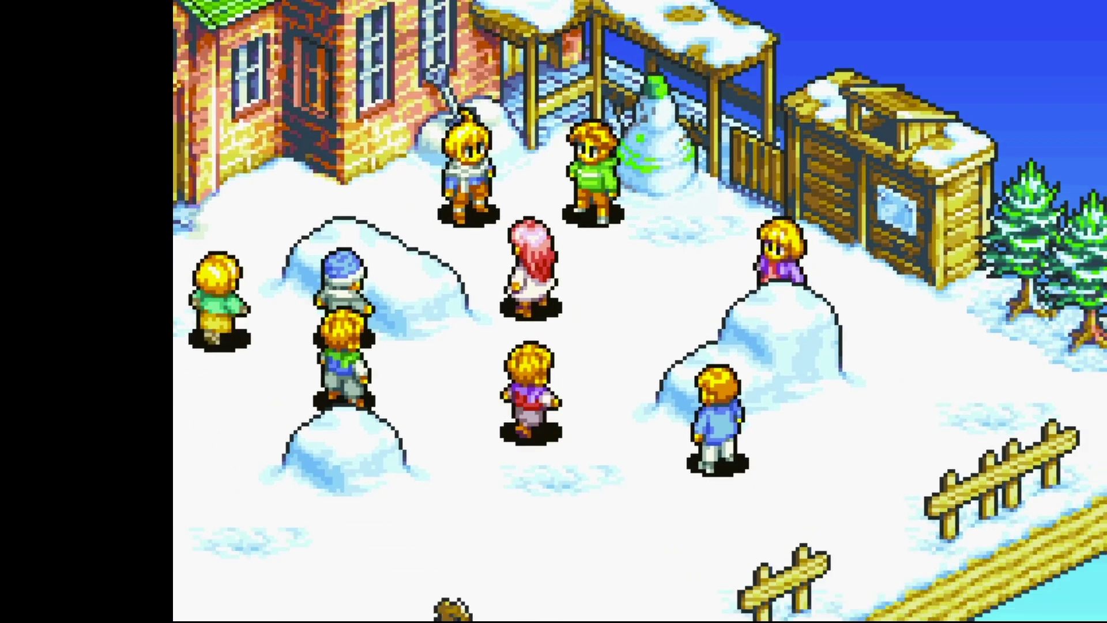
key("x")
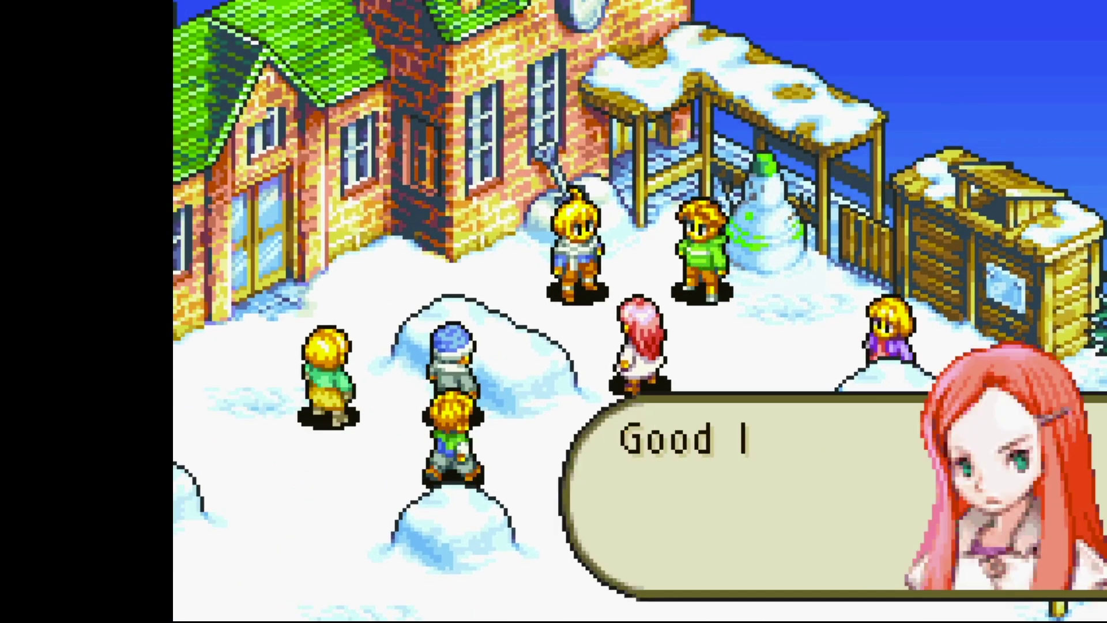
key("x")
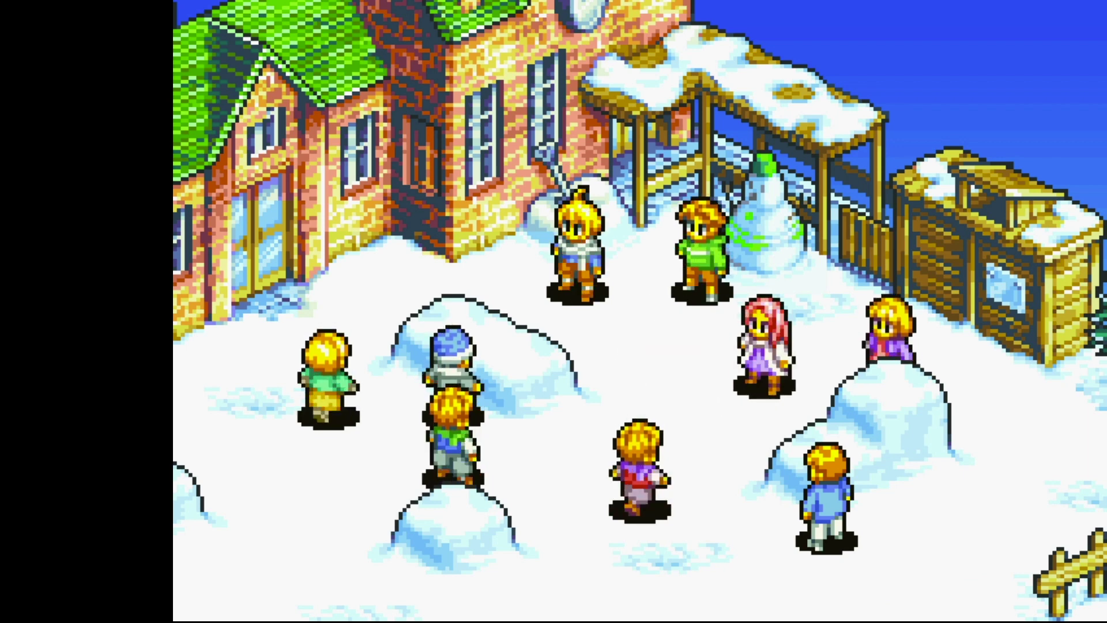
key("x")
key("x")
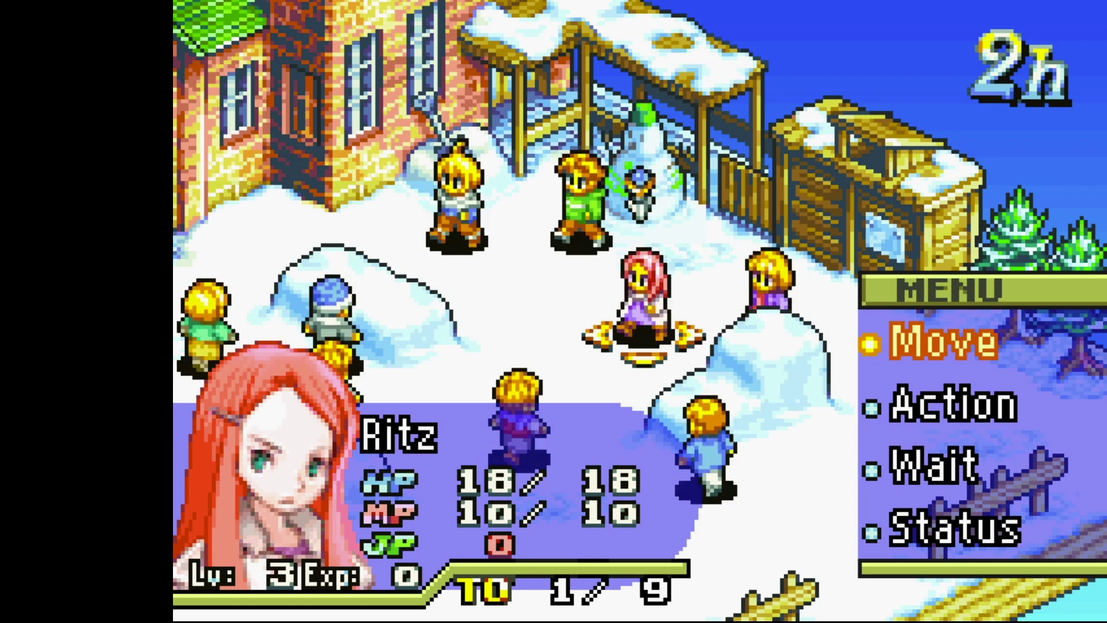
Step: Leave Ritz's command menu and move the tile cursor across the snowfield to the map corner behind the trees
key("z")
key("Down")
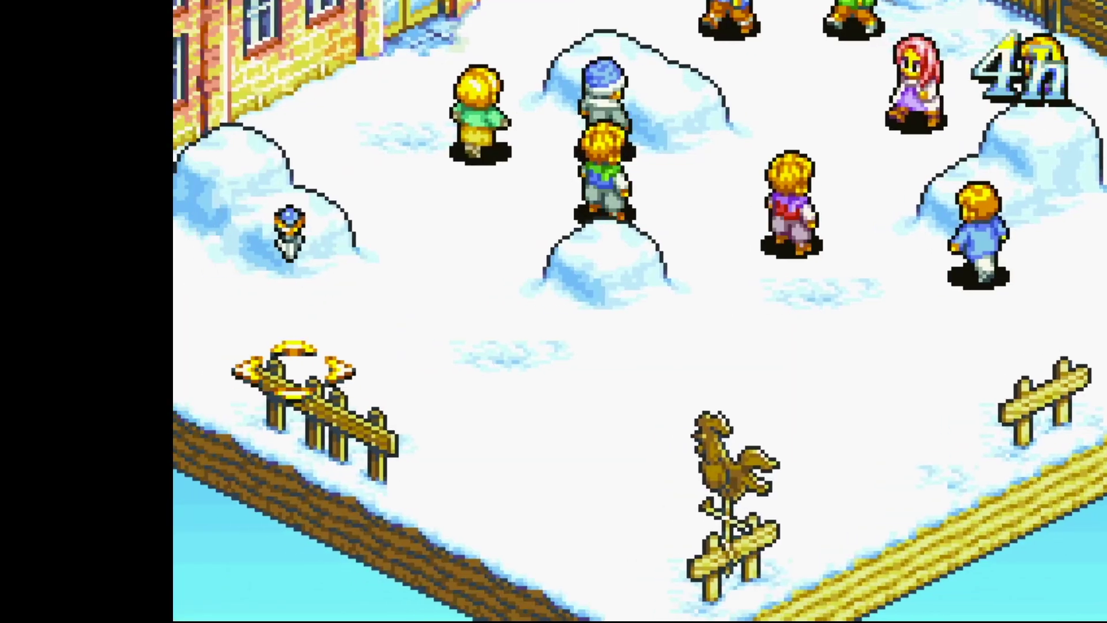
key("Left")
key("Left")
key("Left")
key("Left")
key("Left")
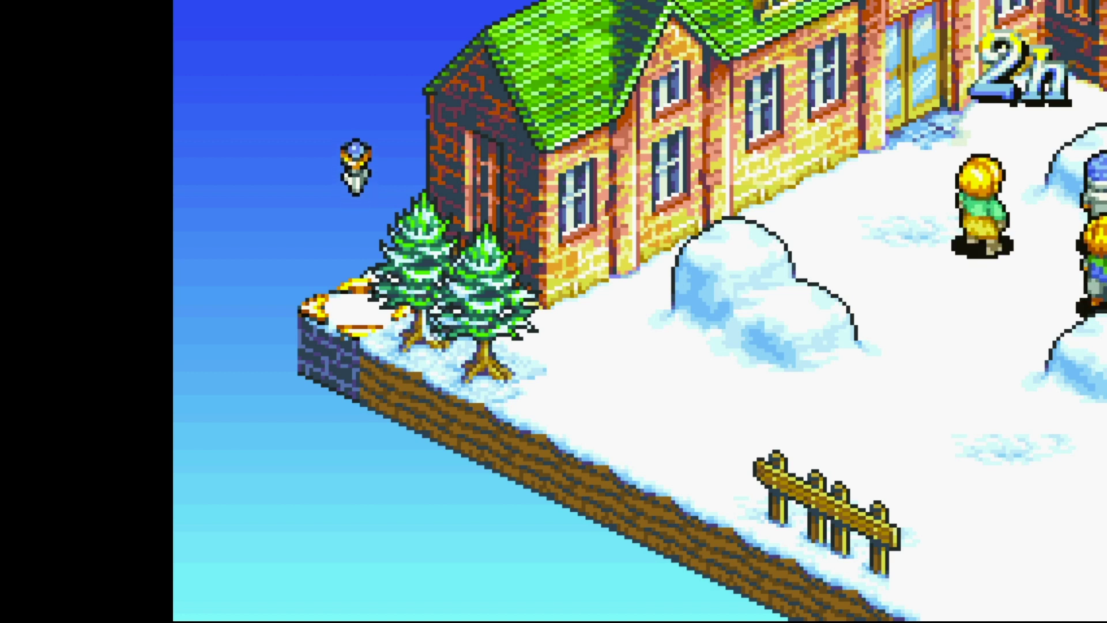
Step: Trace the map's tile edge from the tree corner past the fence to the front corner near the rooster weathervane
key("Right")
key("Right")
key("Right")
key("Right")
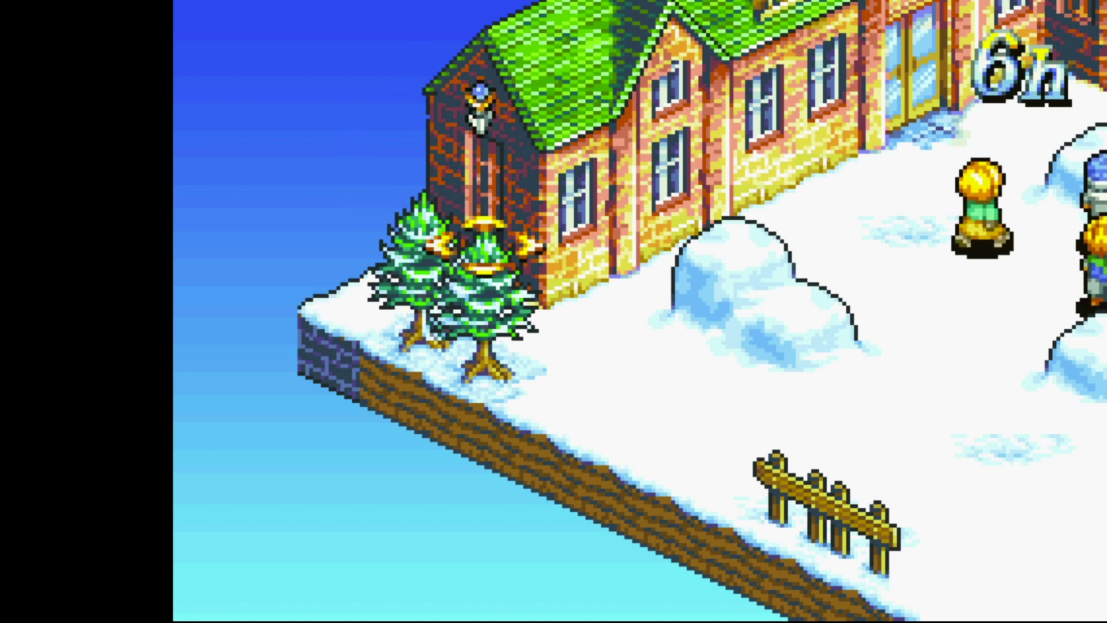
key("Right")
key("Right")
key("Right")
key("Right")
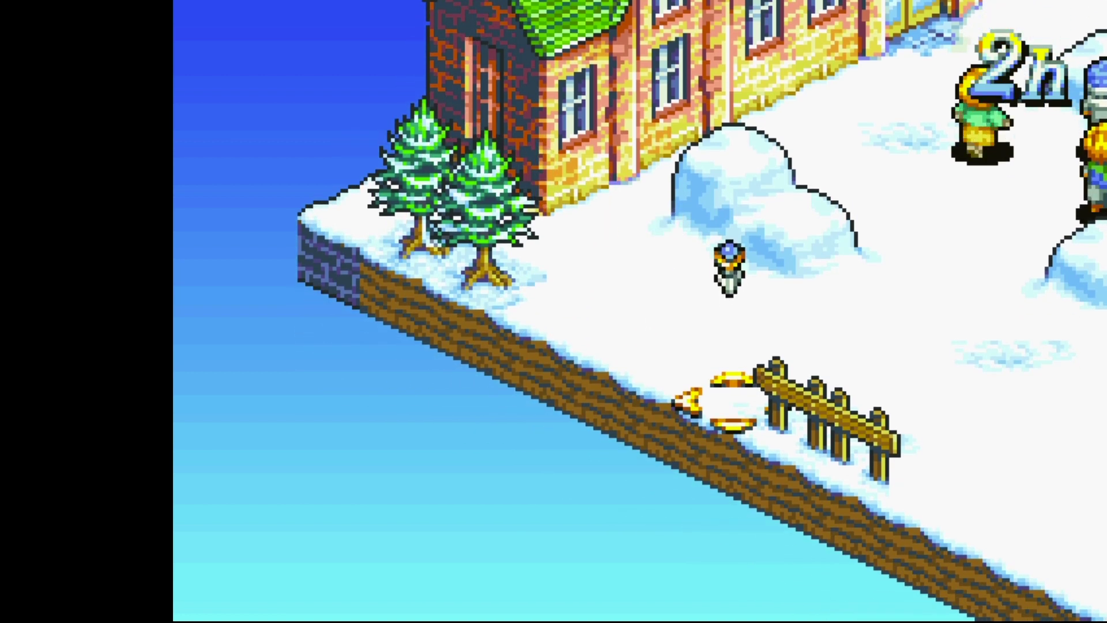
key("Right")
key("Right")
key("Right")
key("Right")
key("Right")
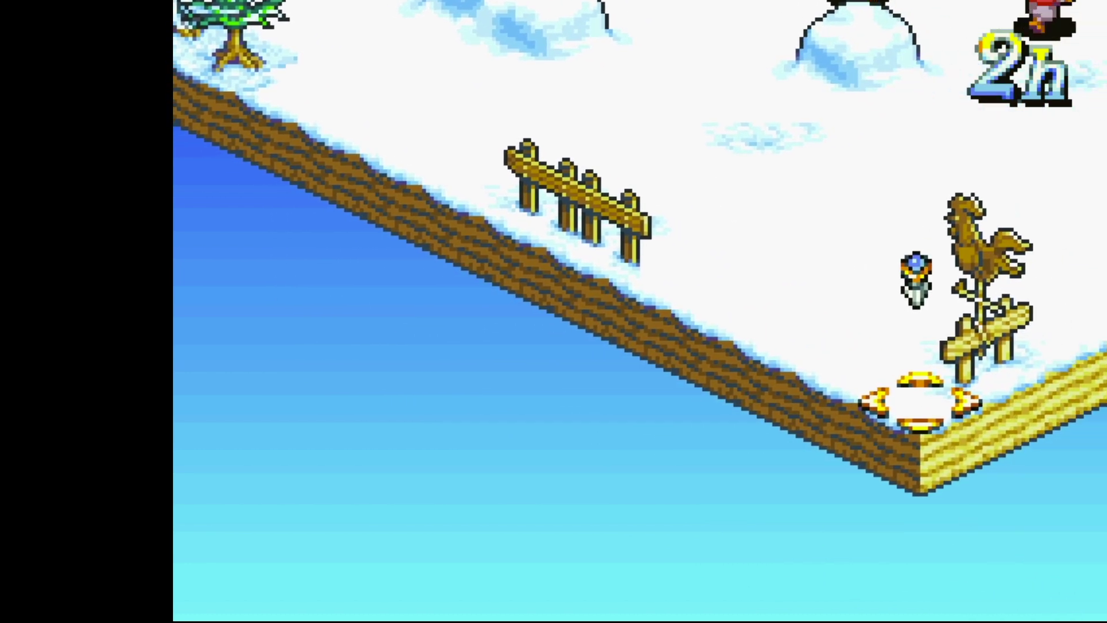
Step: Trace the adjoining map edge tile by tile from the weathervane corner to the end of the long fence
key("Up")
key("Up")
key("Up")
key("Up")
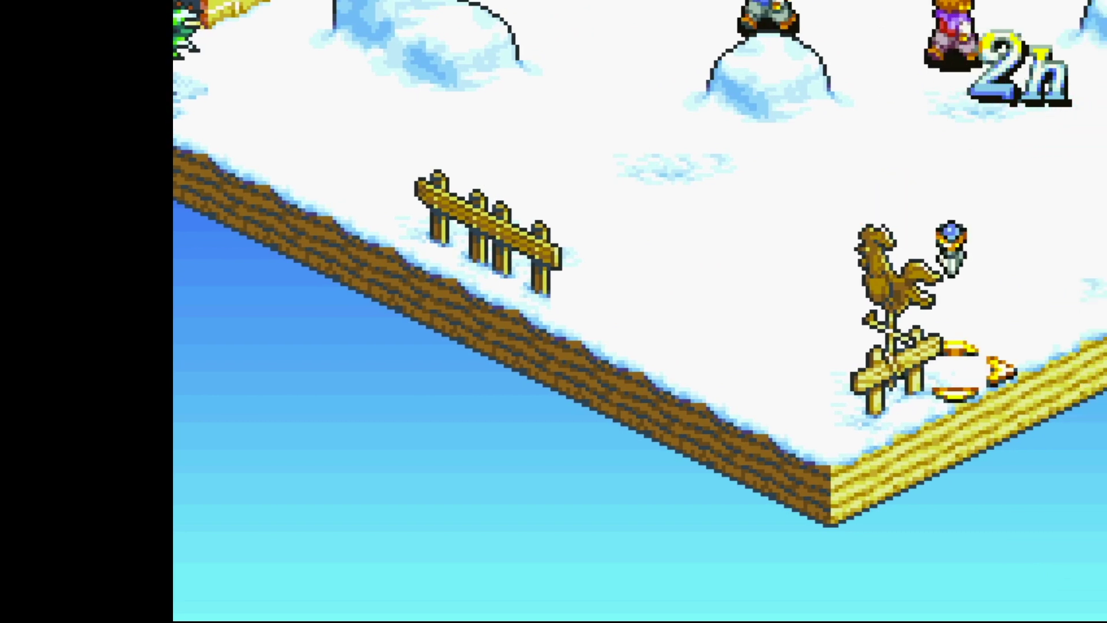
key("Up")
key("Up")
key("Up")
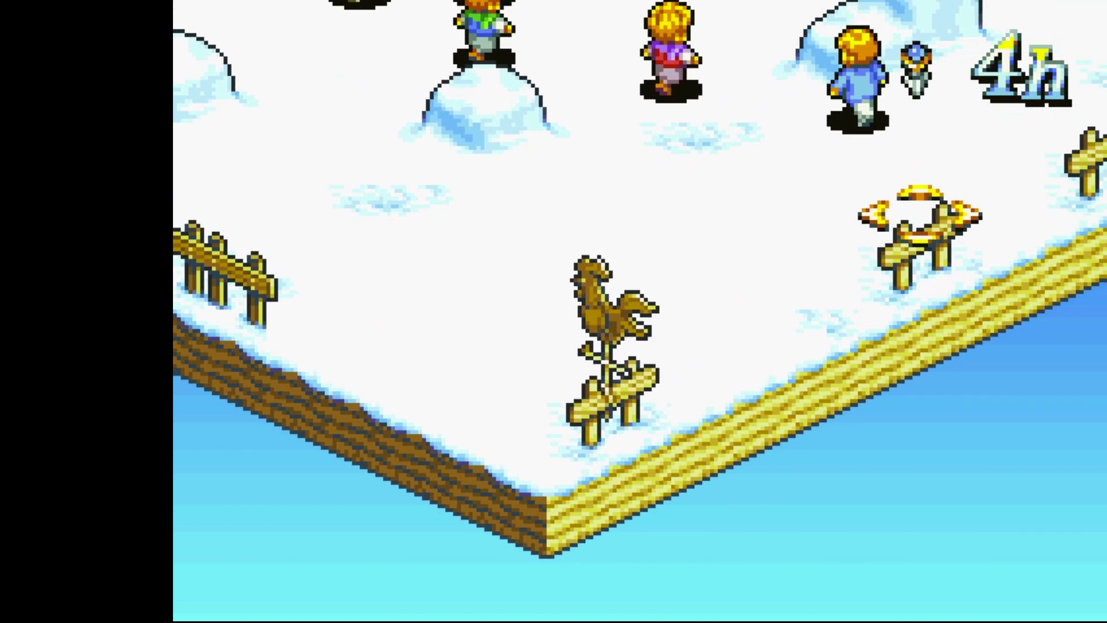
key("Up")
key("Up")
key("Up")
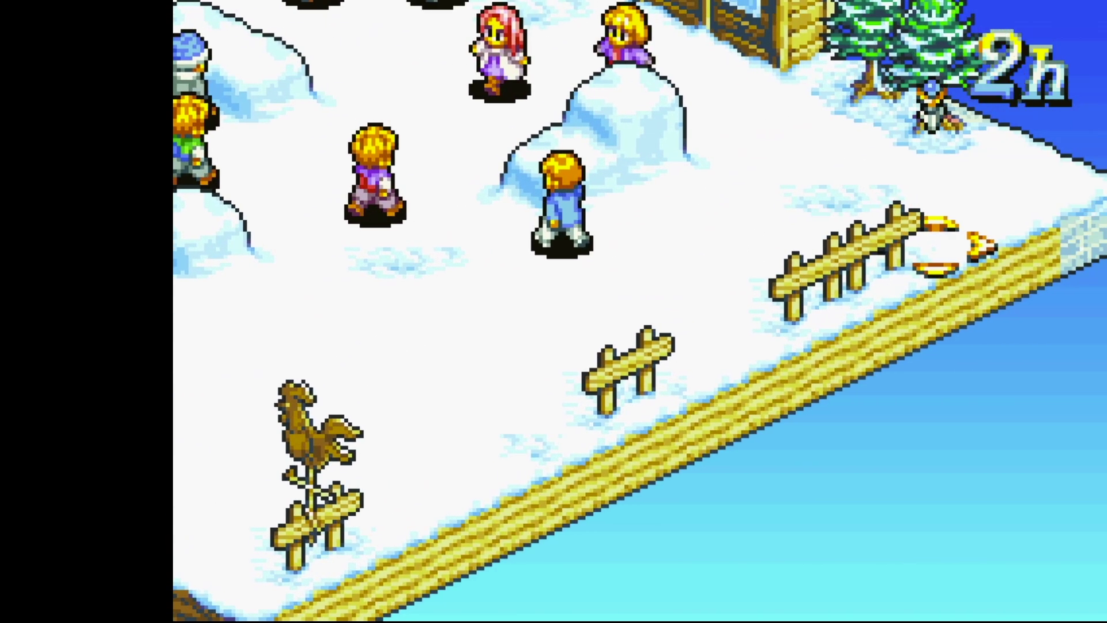
Step: Move the tile cursor back along the fenced edge and across to the brick building's side to examine the grid
key("Down")
key("Down")
key("Down")
key("Down")
key("Down")
key("Down")
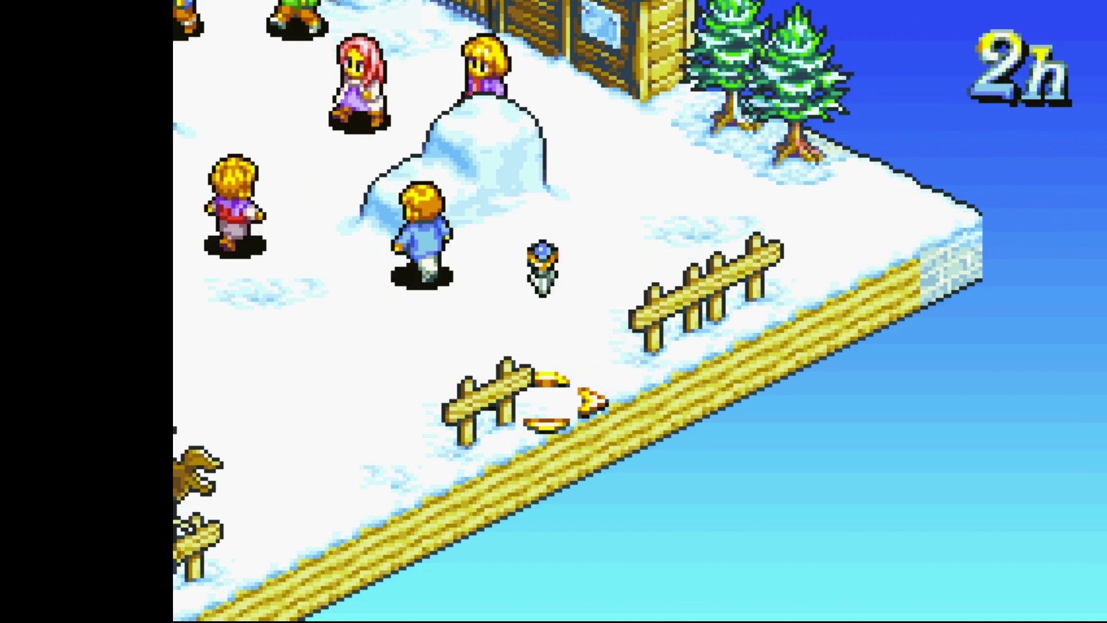
key("Left")
key("Left")
key("Left")
key("Left")
key("Left")
key("Left")
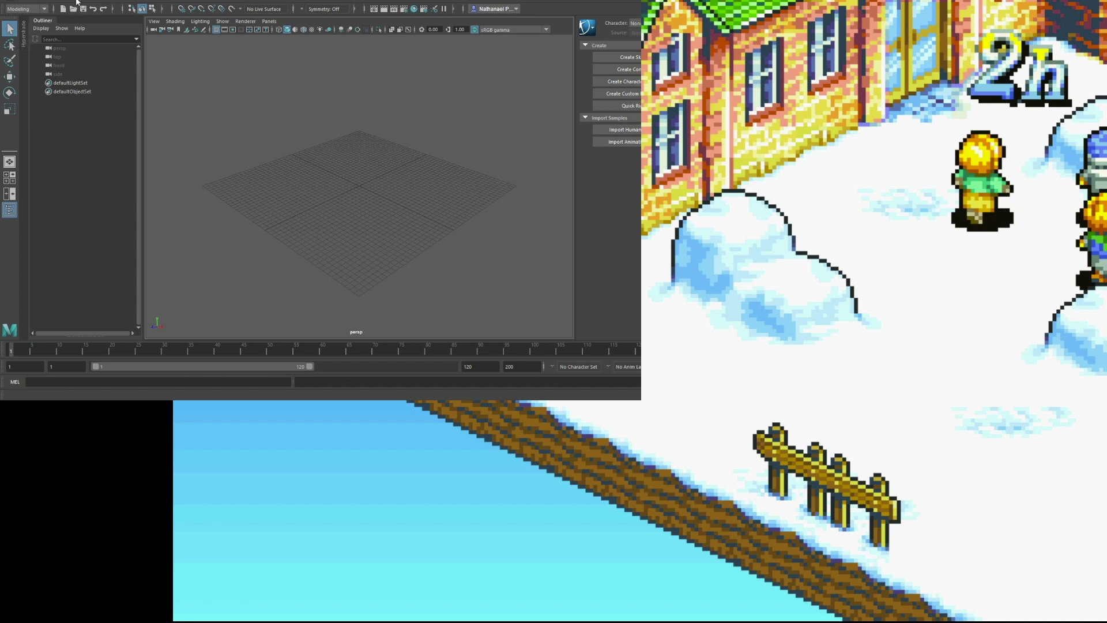
Step: Switch to Maya, create a polygon cube, duplicate it, and set the copy's Translate X to 1
left_click(180, 9)
scroll(412, 282, "up", 5)
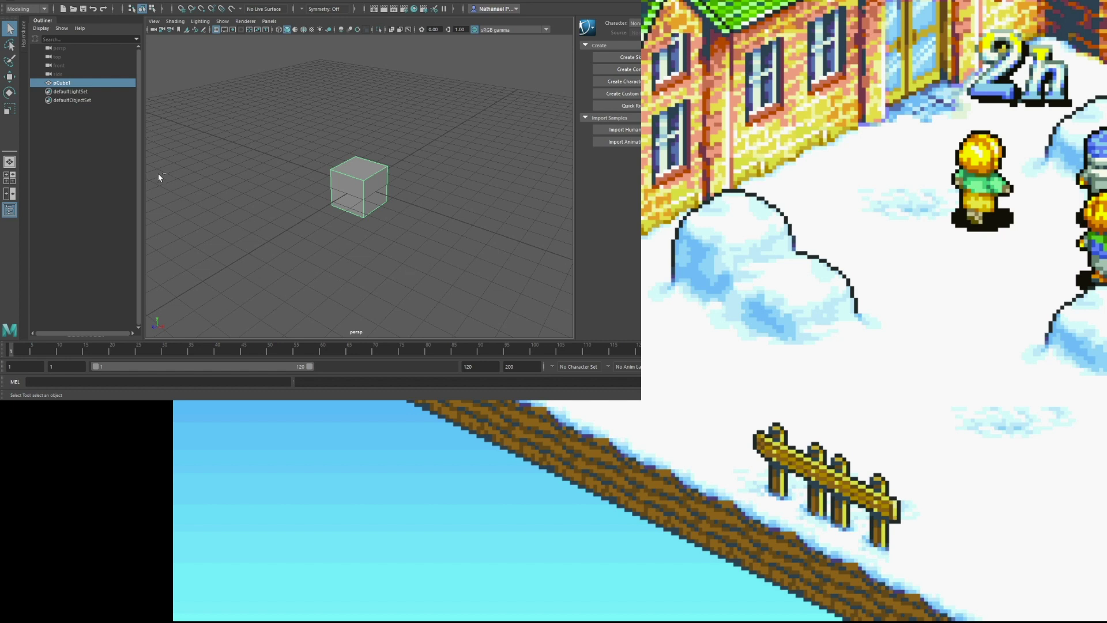
key("ctrl+d")
left_click(9, 76)
left_click_drag(379, 190, 415, 202)
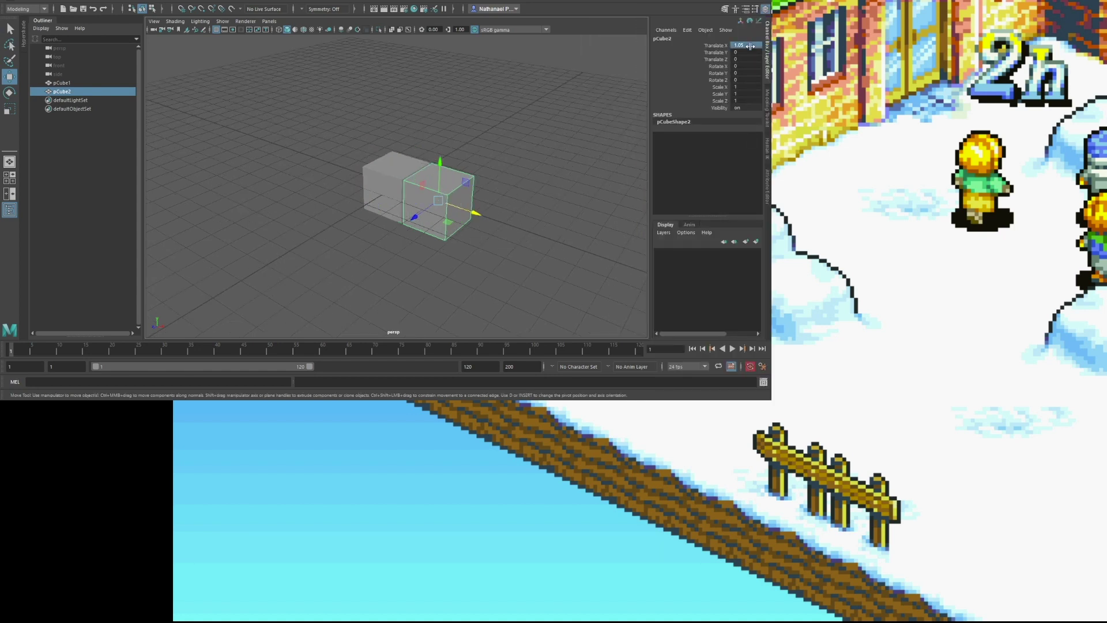
key("Return")
Step: Extend the row with duplicate cubes spaced one unit apart, using Translate X values from 2 to 8
left_click(381, 180)
left_click(427, 211, "shift")
left_click(62, 92)
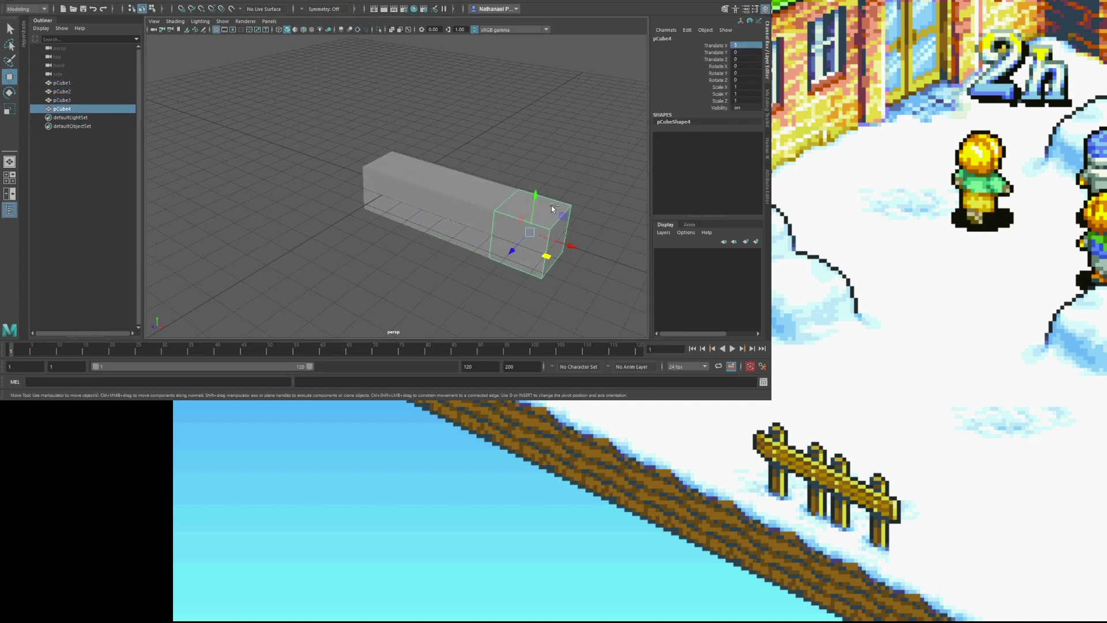
key("shift+d")
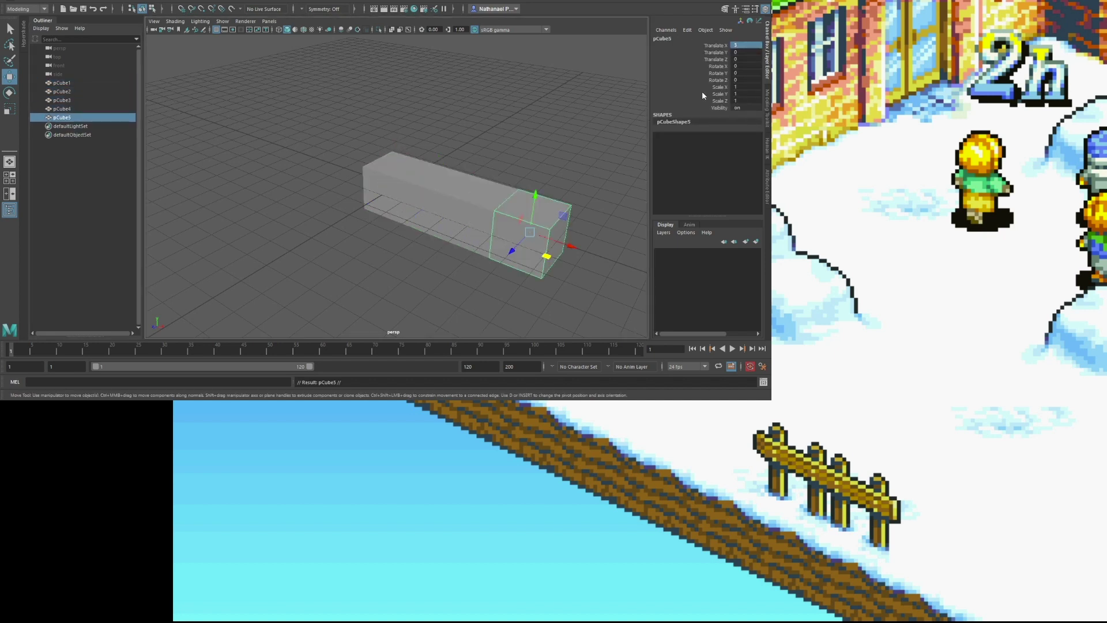
key("Return")
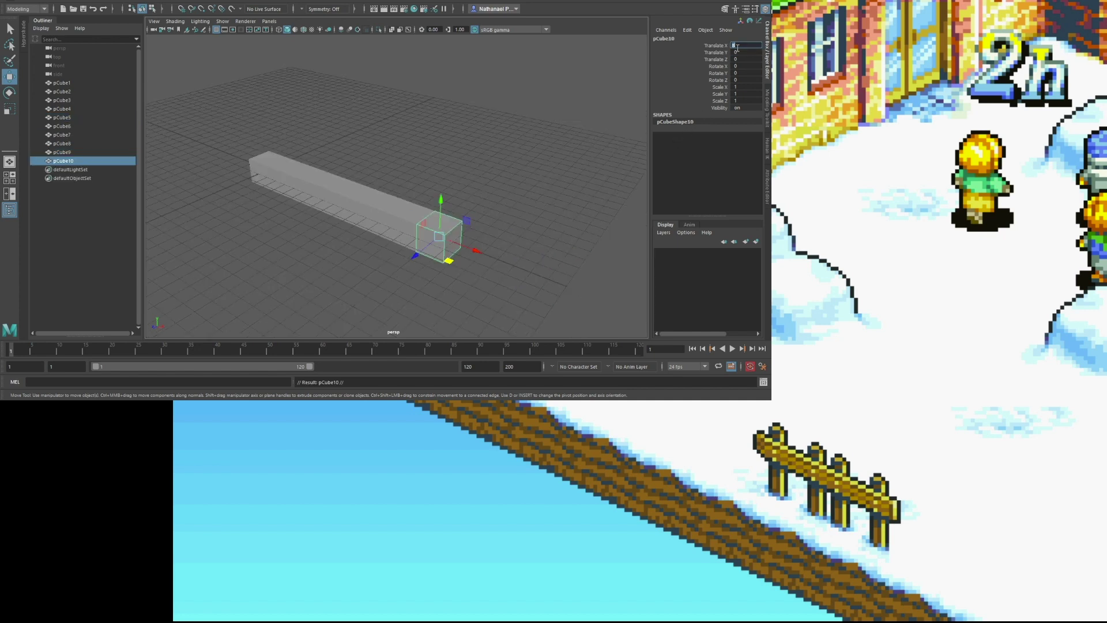
Step: Continue the row with further duplicate cubes, raising Translate X by one each time from 9 to 14
key("Return")
key("ctrl+d")
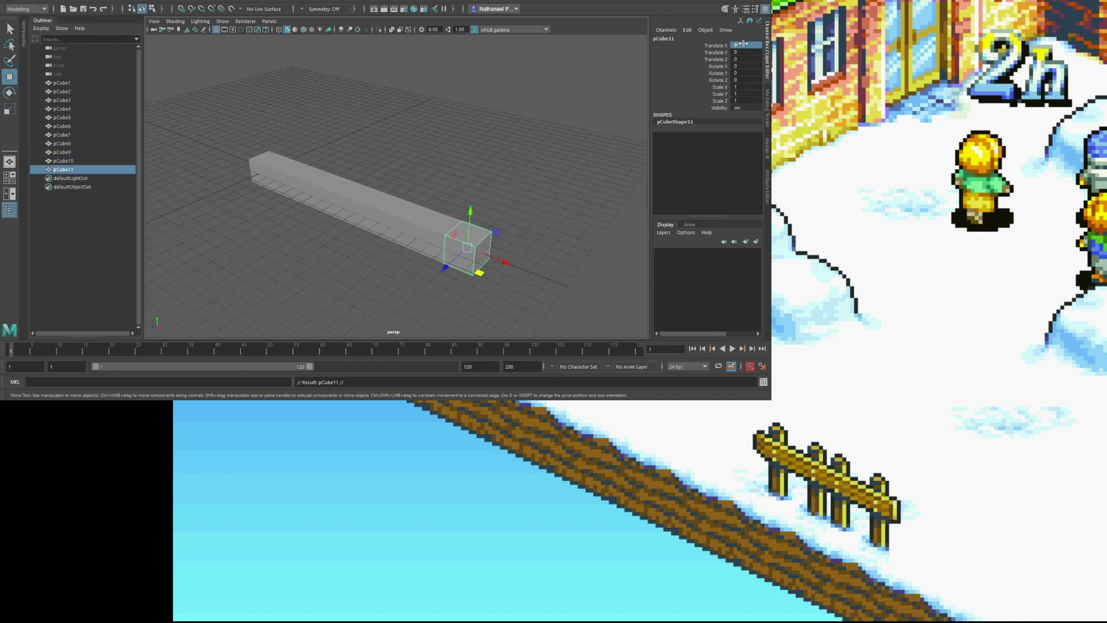
key("Return")
key("ctrl+d")
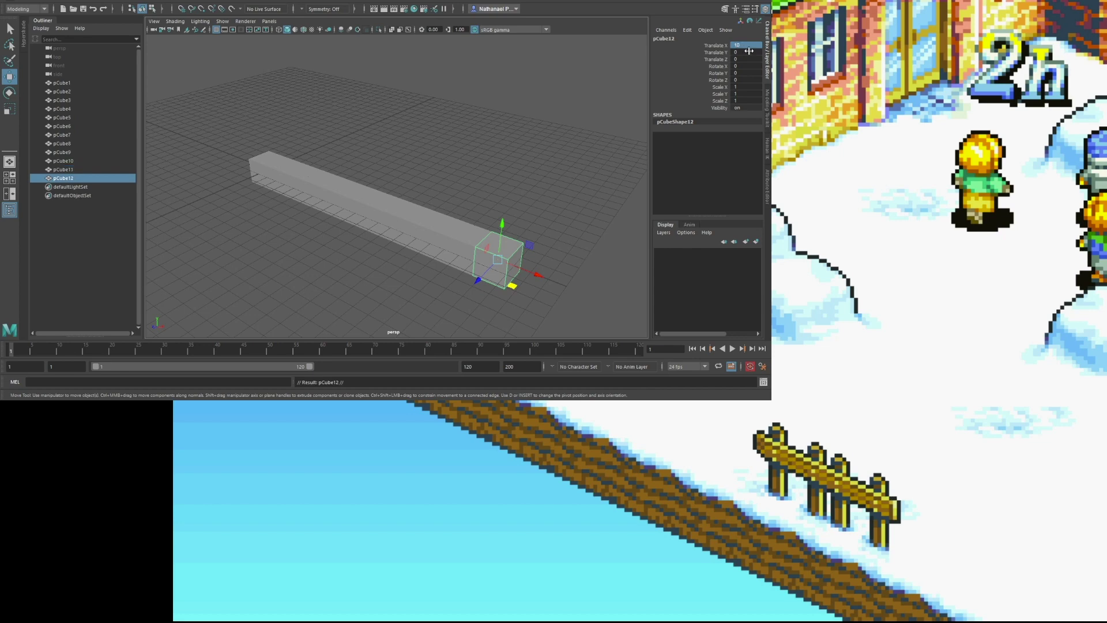
key("1")
key("3")
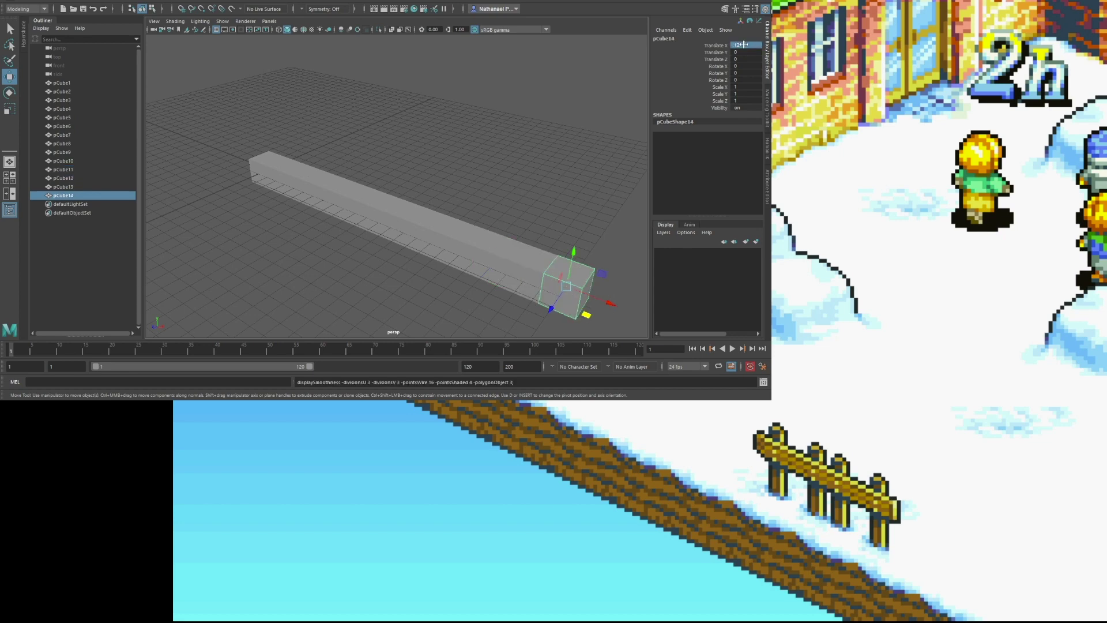
left_click(743, 45)
type("13")
key("Return")
left_click_drag(588, 203, 553, 199, "alt")
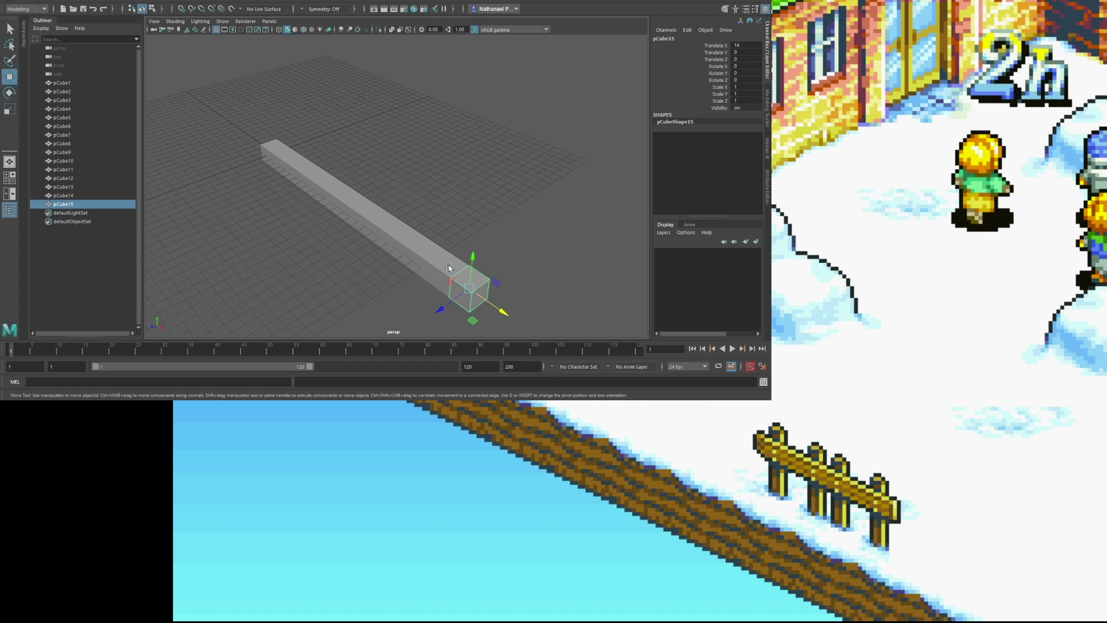
Step: Select individual cubes along the row to examine how each one's Translate X value marks its tile position
left_click(449, 267)
left_click(435, 255)
left_click(414, 246)
left_click(407, 233)
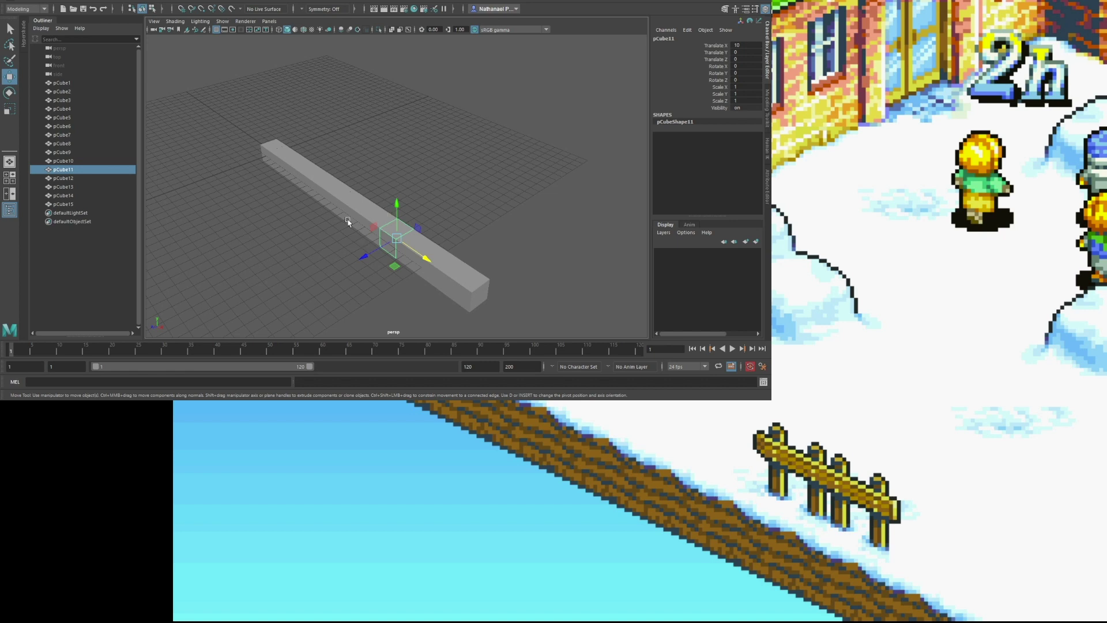
left_click(286, 153)
left_click(300, 161)
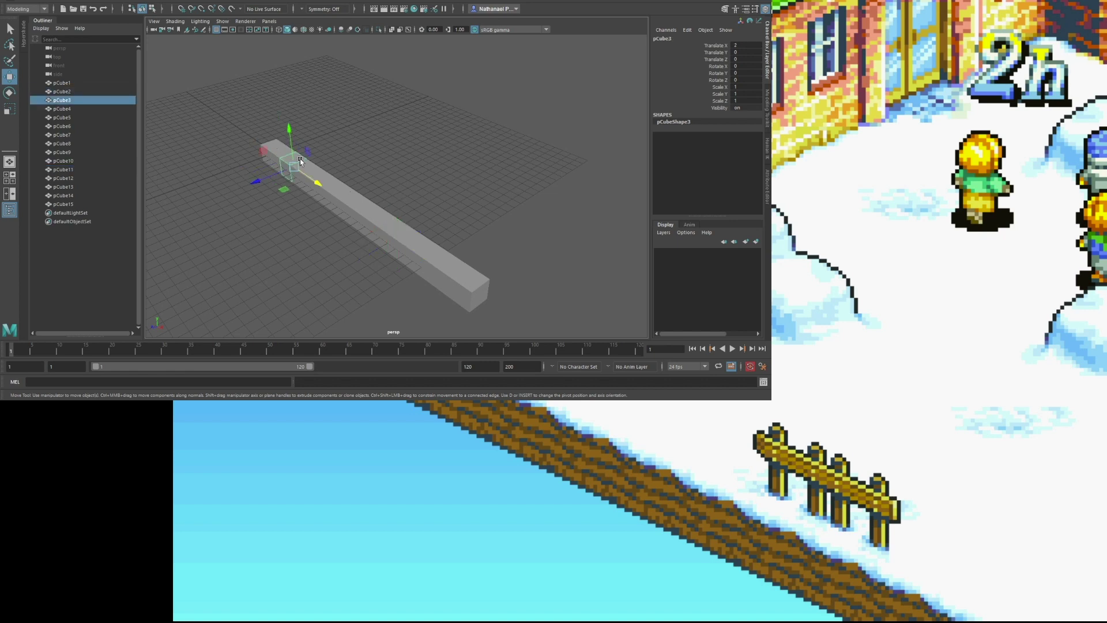
middle_click_drag(363, 228, 426, 266, "alt")
scroll(361, 227, "up", 5)
left_click(407, 197)
left_click(347, 211)
left_click(326, 190)
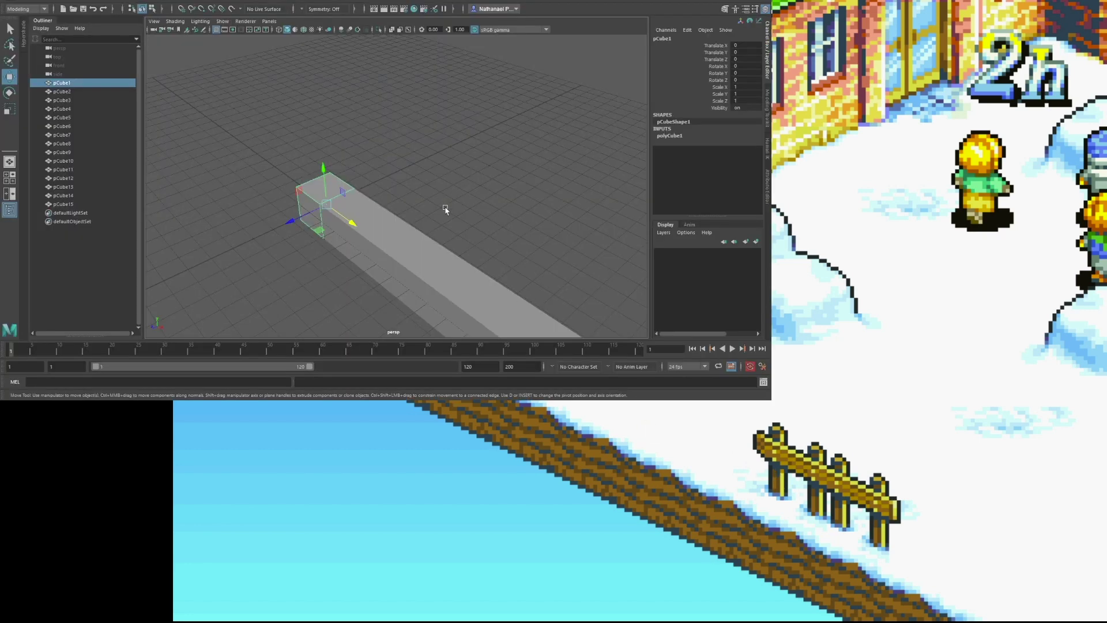
left_click(364, 206)
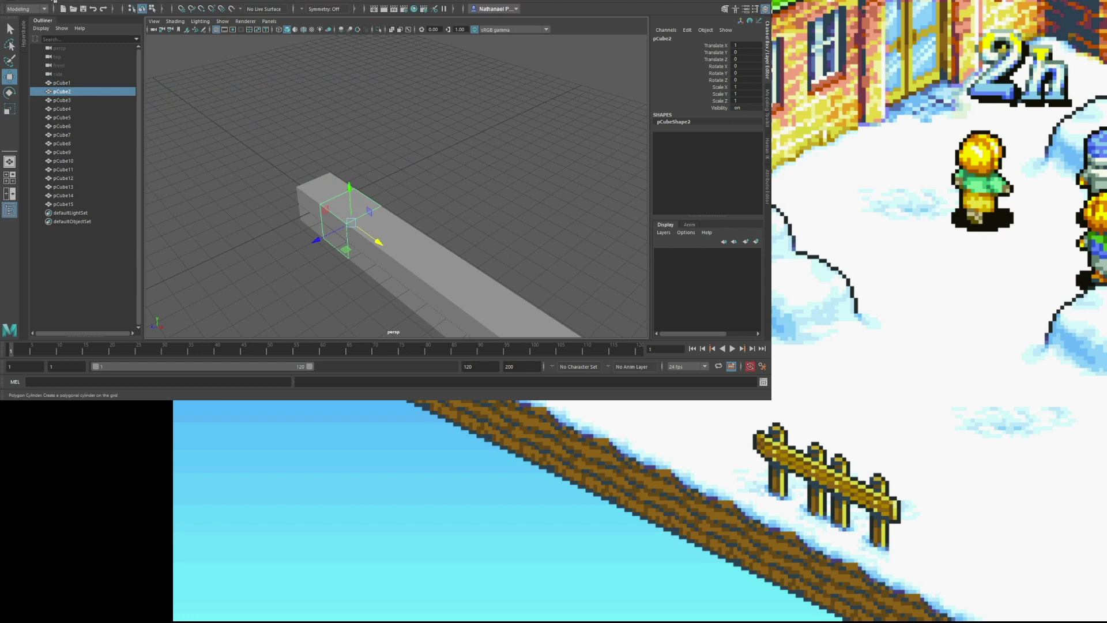
Step: Create a polygon cylinder and scale it down uniformly to about 0.34
left_click(68, 0)
left_click(12, 112)
left_click_drag(327, 206, 289, 209)
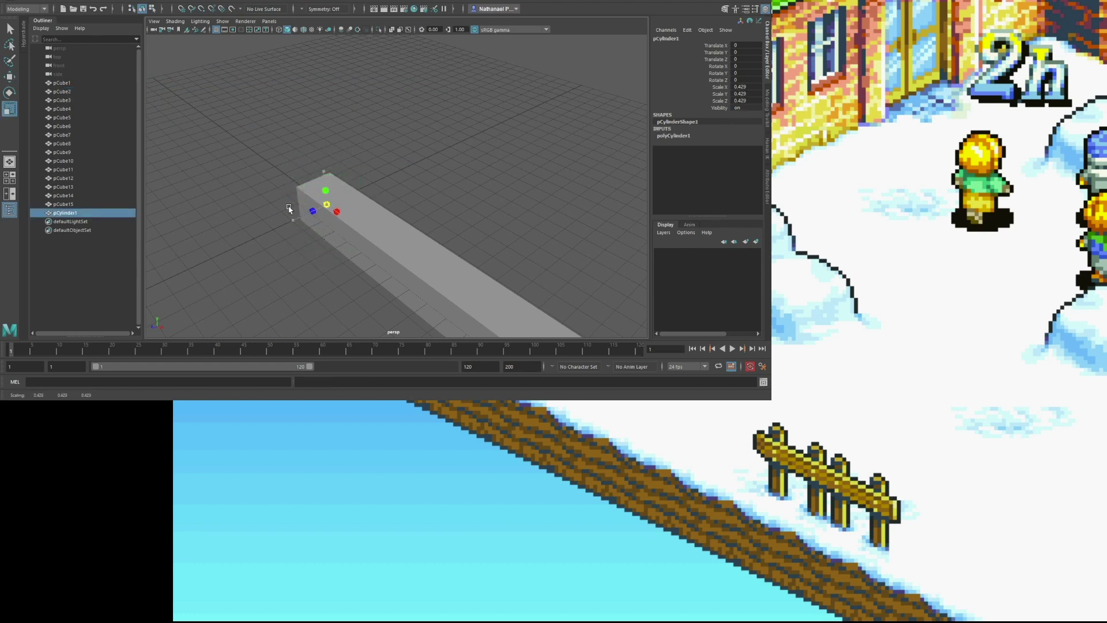
Step: Place the cylinder on top of the second cube with Translate Y at 1 and Translate X at 1
left_click(10, 76)
left_click_drag(323, 171, 320, 139)
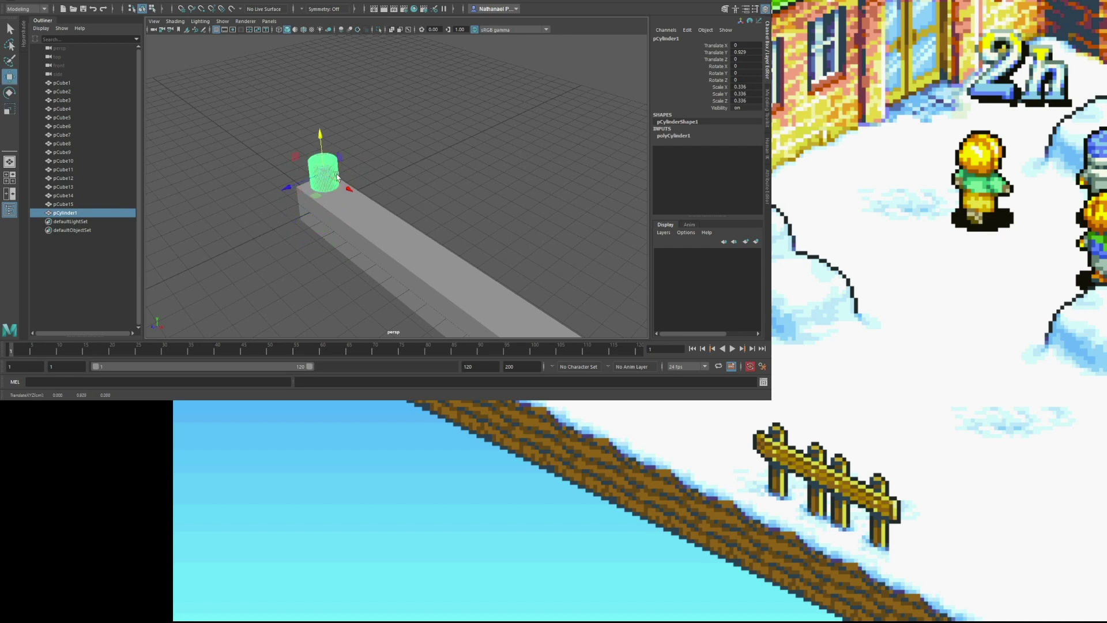
left_click_drag(339, 187, 360, 200)
left_click(752, 51)
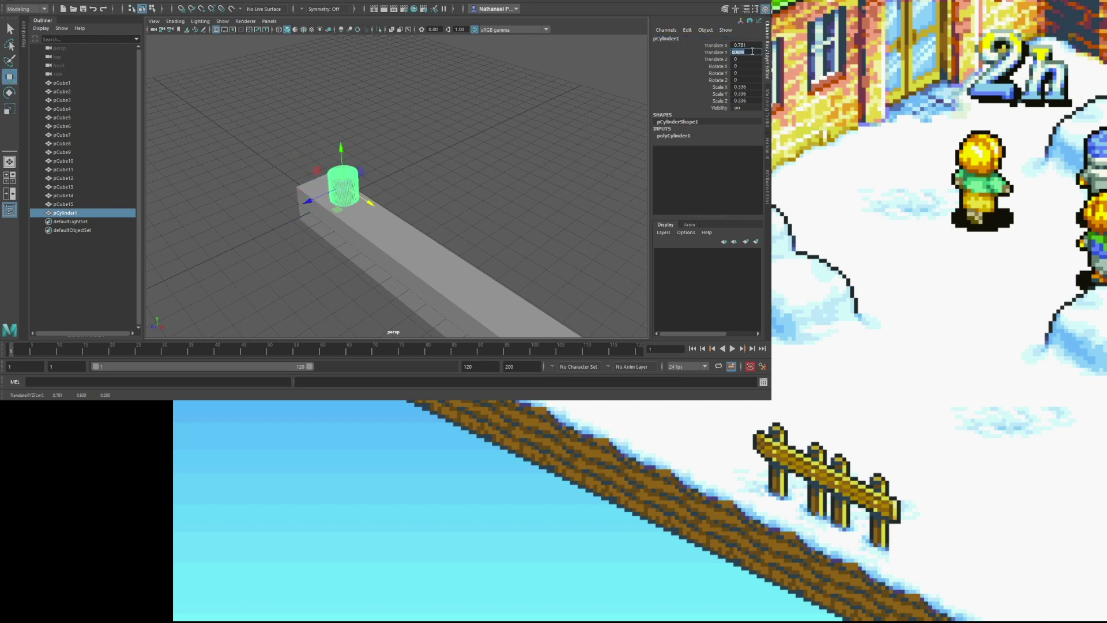
key("Return")
left_click(751, 43)
type("1")
key("Return")
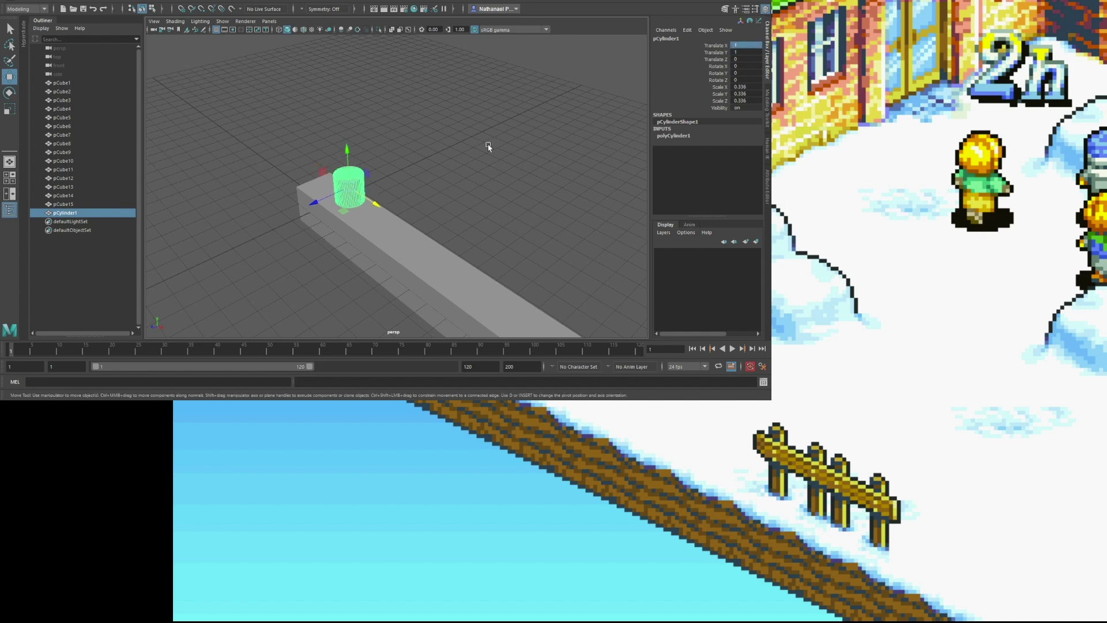
Step: Duplicate the cylinder and set the copy's Translate X to 2 so it stands on the third cube
key("ctrl+d")
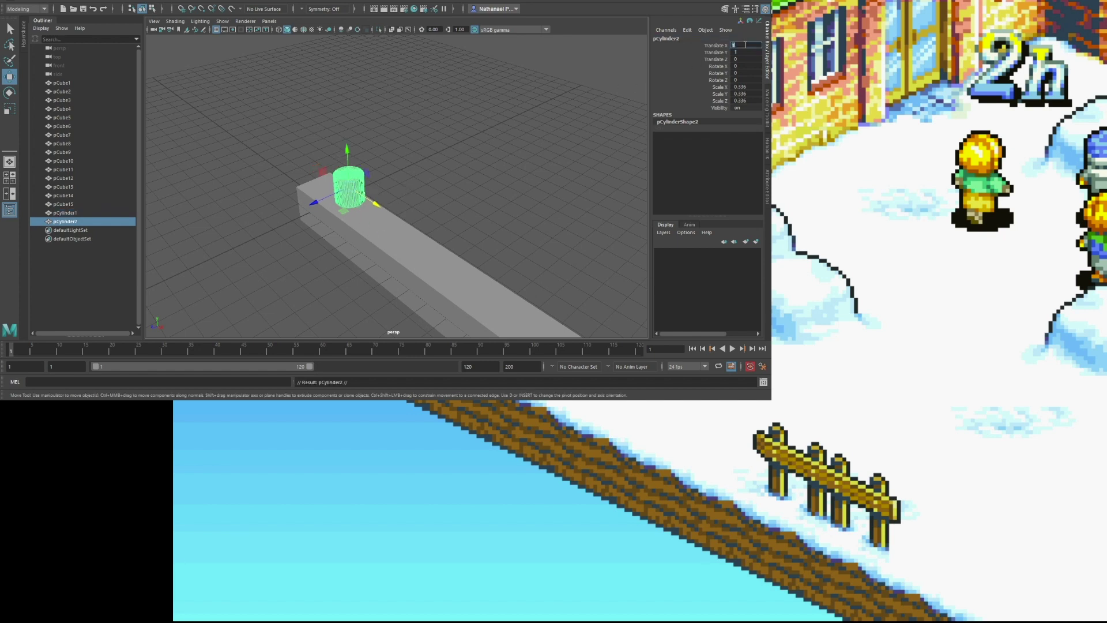
left_click(744, 44)
type("2")
key("Return")
middle_click_drag(542, 197, 444, 112, "alt")
left_click_drag(444, 111, 443, 143, "alt")
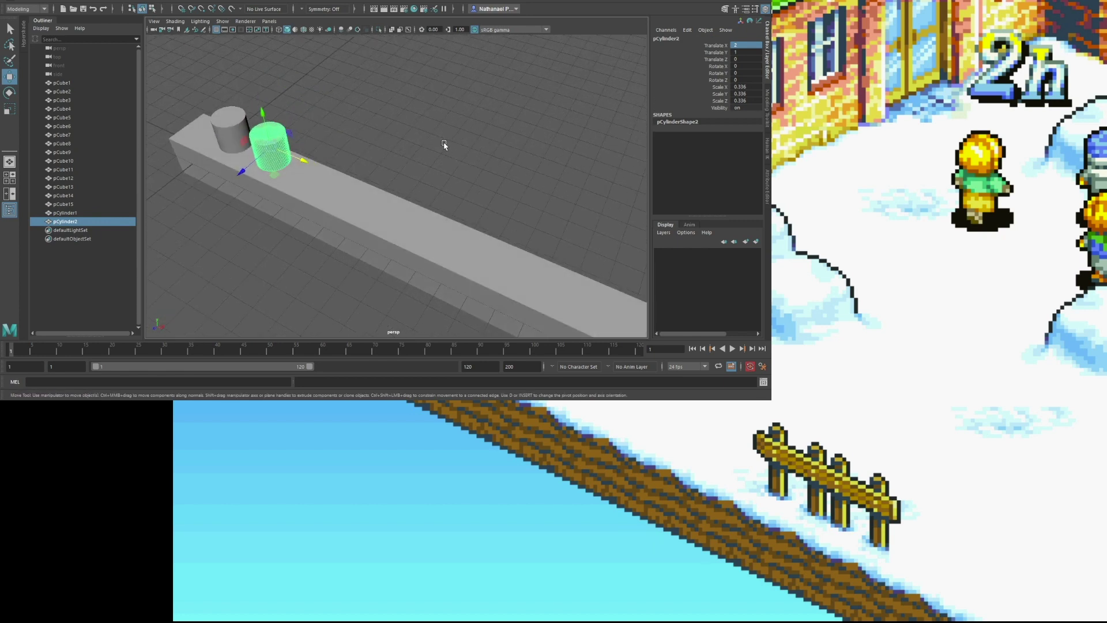
scroll(444, 144, "down", 4)
middle_click_drag(464, 161, 441, 145, "alt")
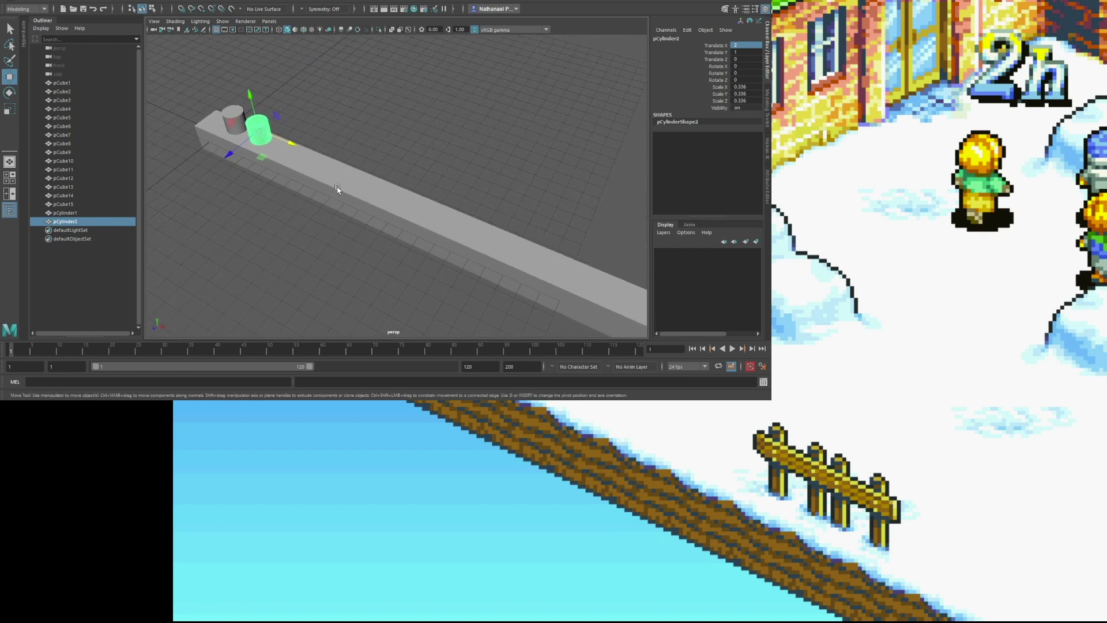
left_click_drag(438, 178, 448, 161, "alt")
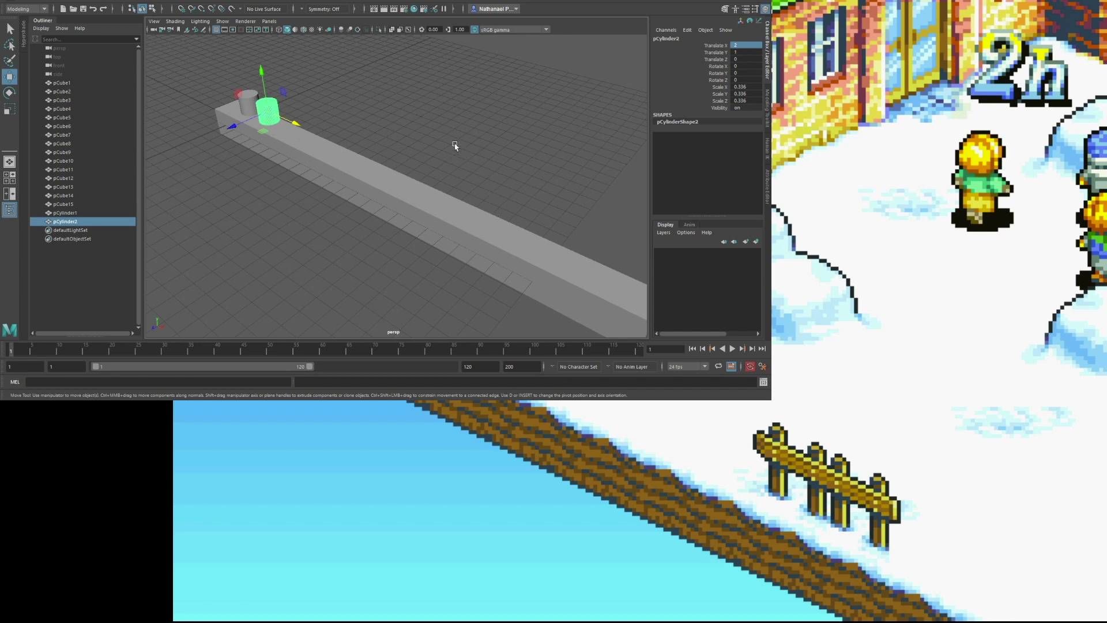
Step: Select the two adjacent cylinders midway along the row to check their Translate X positions
mouse_move(445, 147)
left_mouse_down("alt")
mouse_move(423, 156)
mouse_move(445, 144)
left_mouse_up("alt")
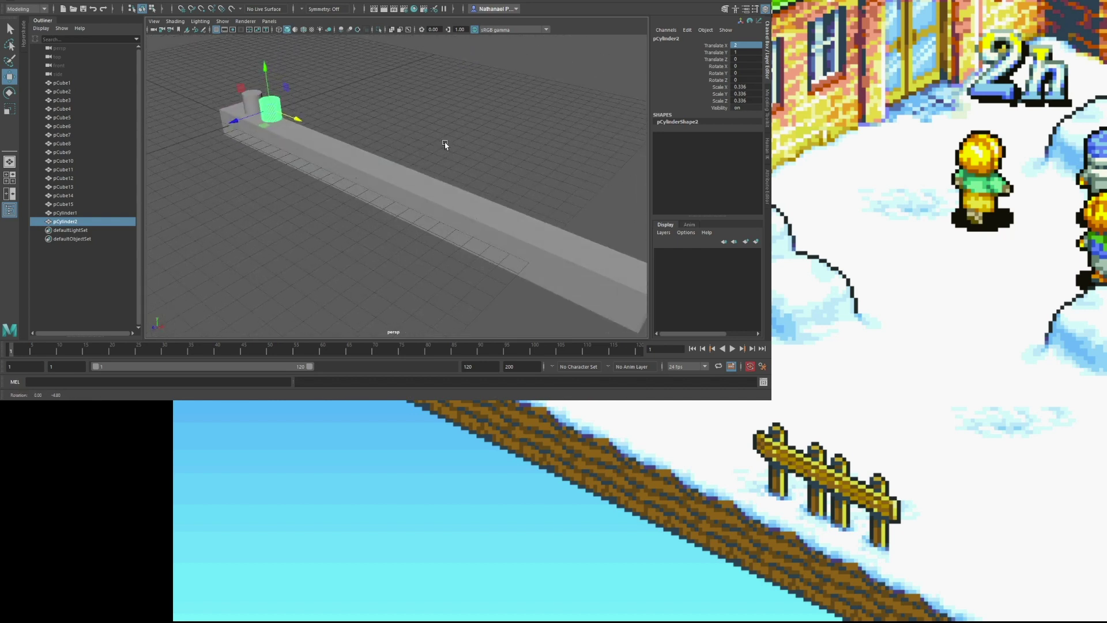
middle_click_drag(493, 135, 454, 153, "alt")
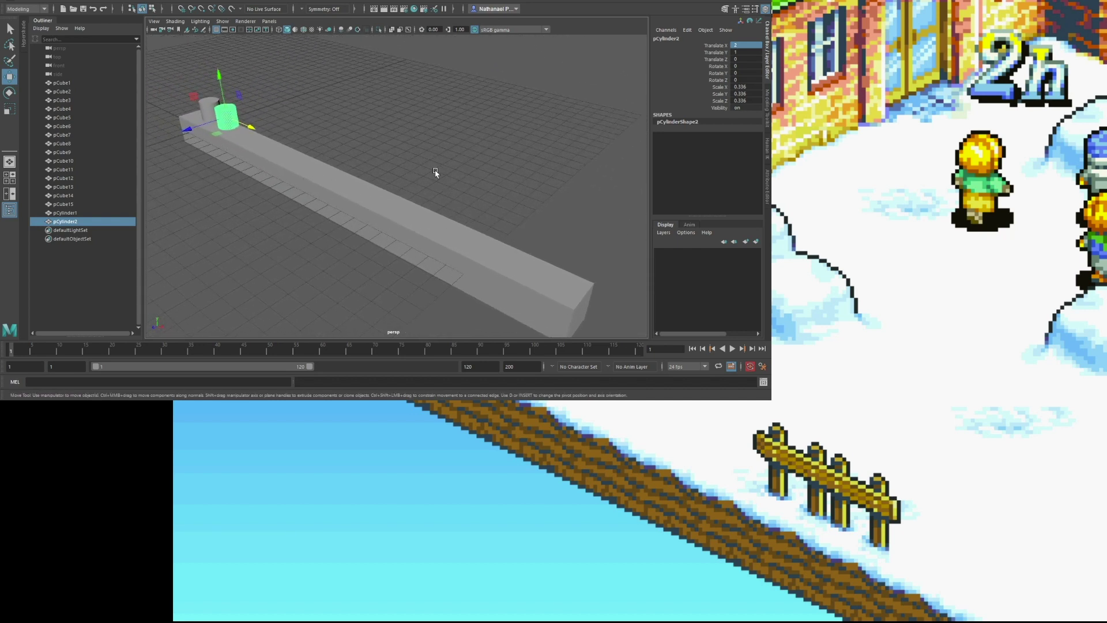
left_click_drag(383, 131, 361, 137, "alt")
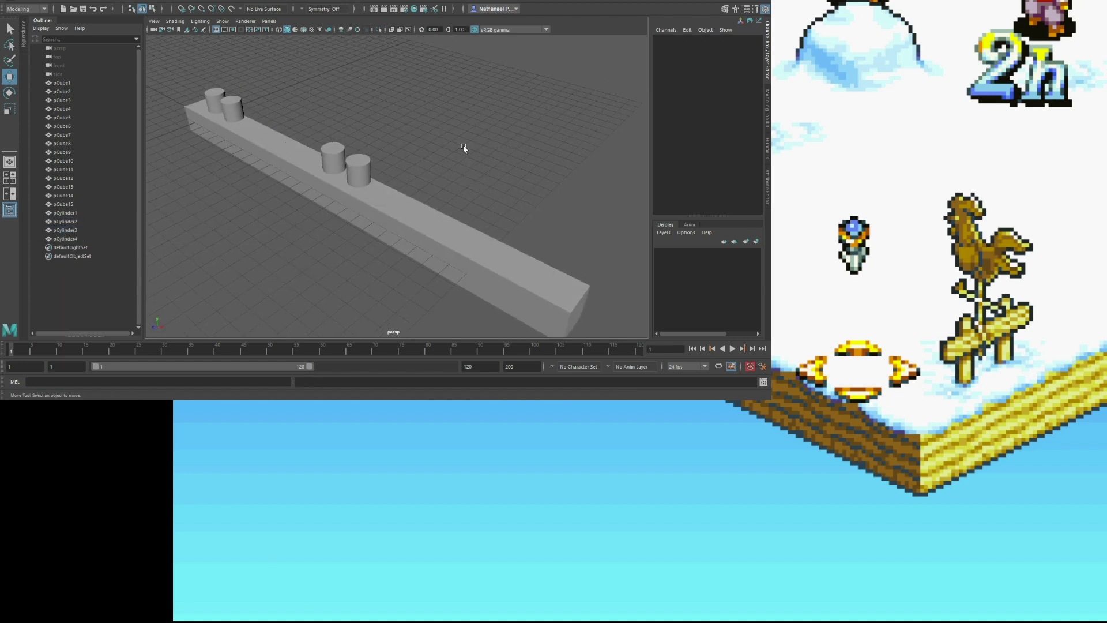
right_click_drag(485, 149, 445, 148, "alt")
left_click(371, 180)
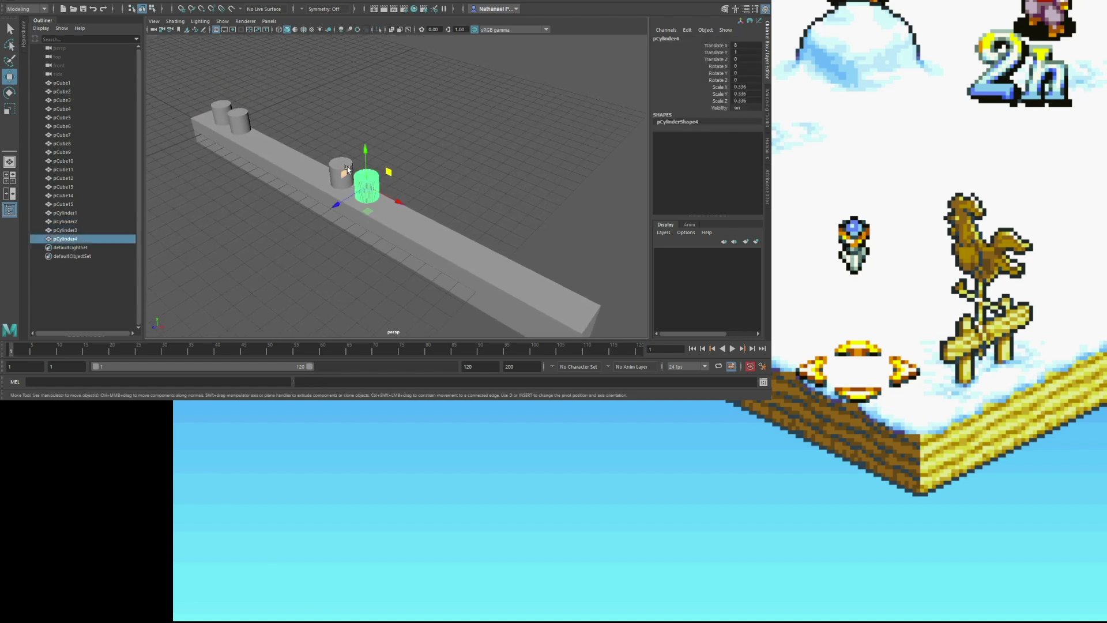
left_click(354, 169)
Step: Select all fifteen cubes of the row, group them and name the group Row_1
middle_click_drag(536, 233, 470, 206, "alt")
left_click_drag(507, 289, 249, 174)
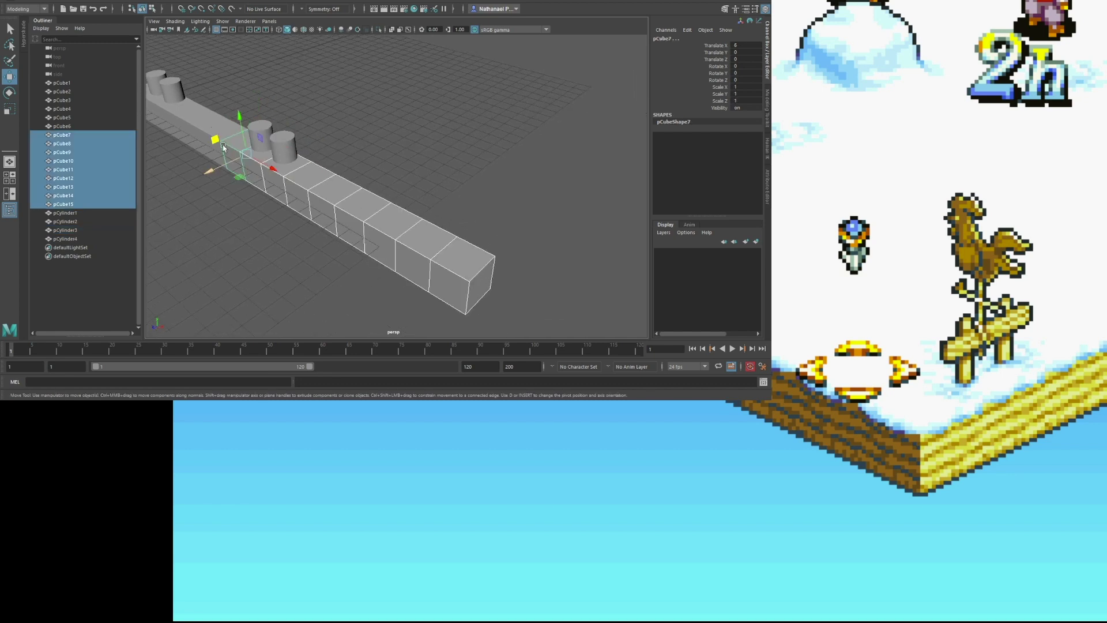
middle_click_drag(228, 144, 366, 202, "alt")
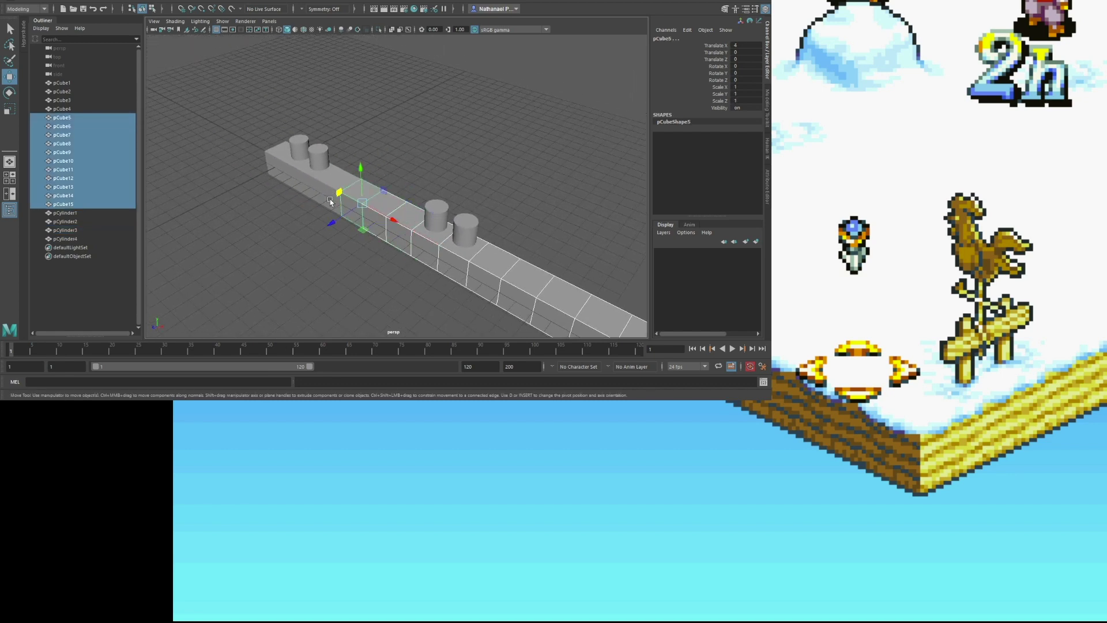
left_click(297, 186, "shift")
left_click(288, 178, "shift")
left_click(275, 173, "shift")
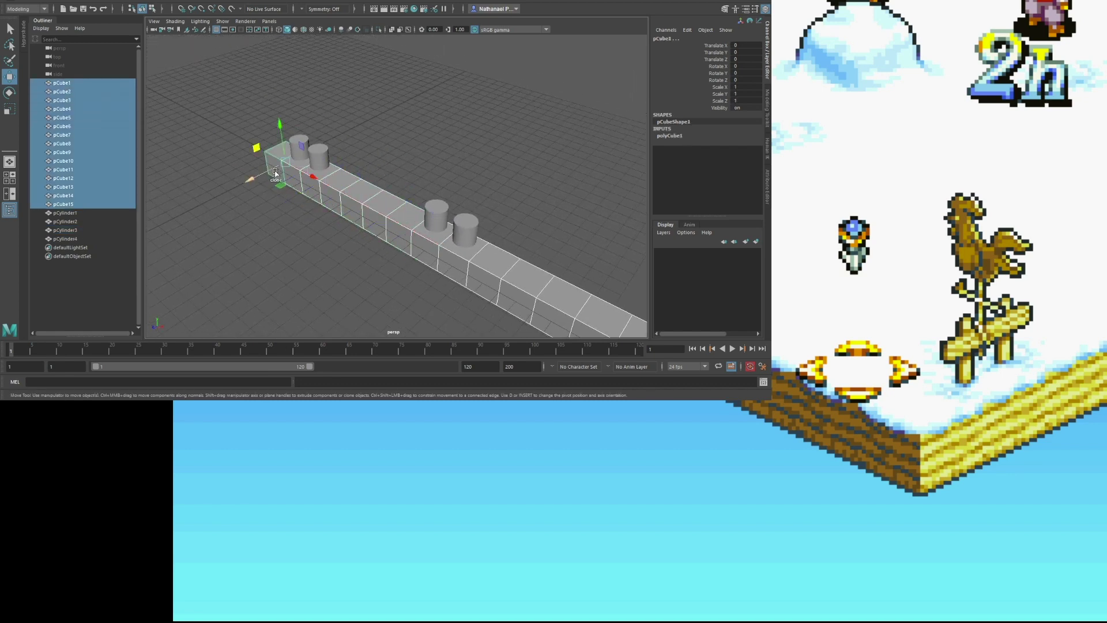
key("ctrl+g")
double_click(63, 117)
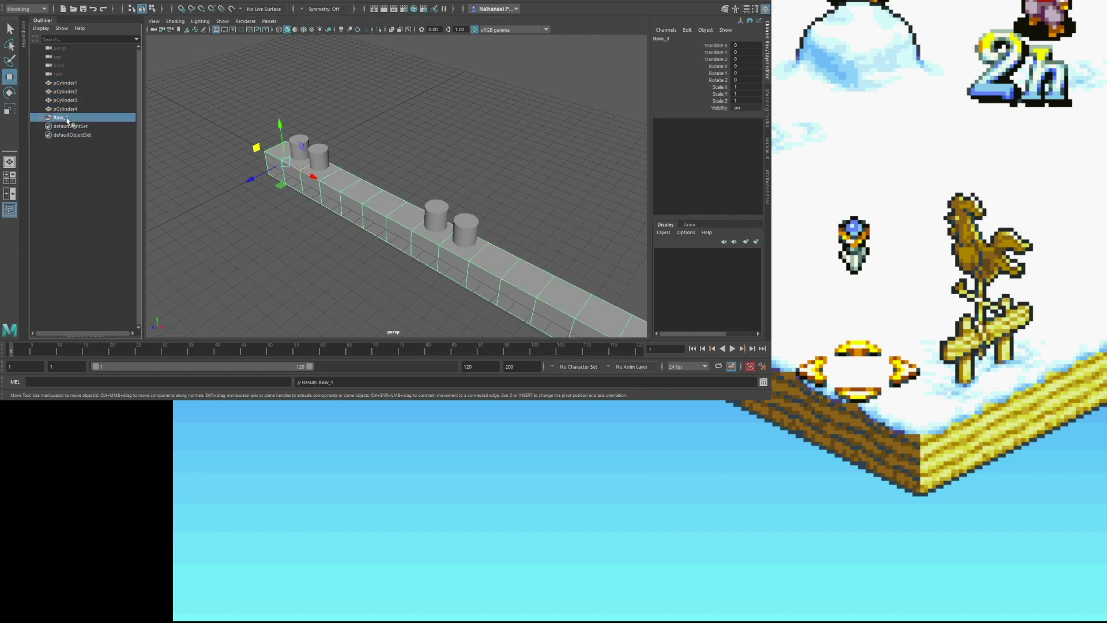
Step: Duplicate the row group repeatedly up to Row_14, offsetting each copy one further unit along negative Z to Translate Z -13
key("ctrl+d")
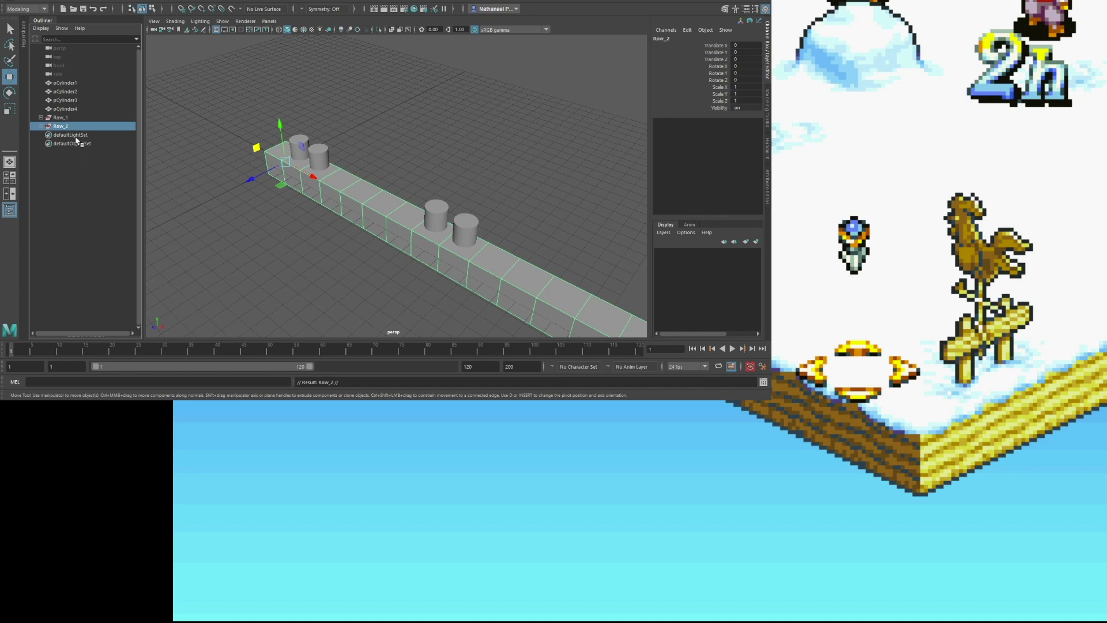
left_click_drag(239, 176, 258, 166)
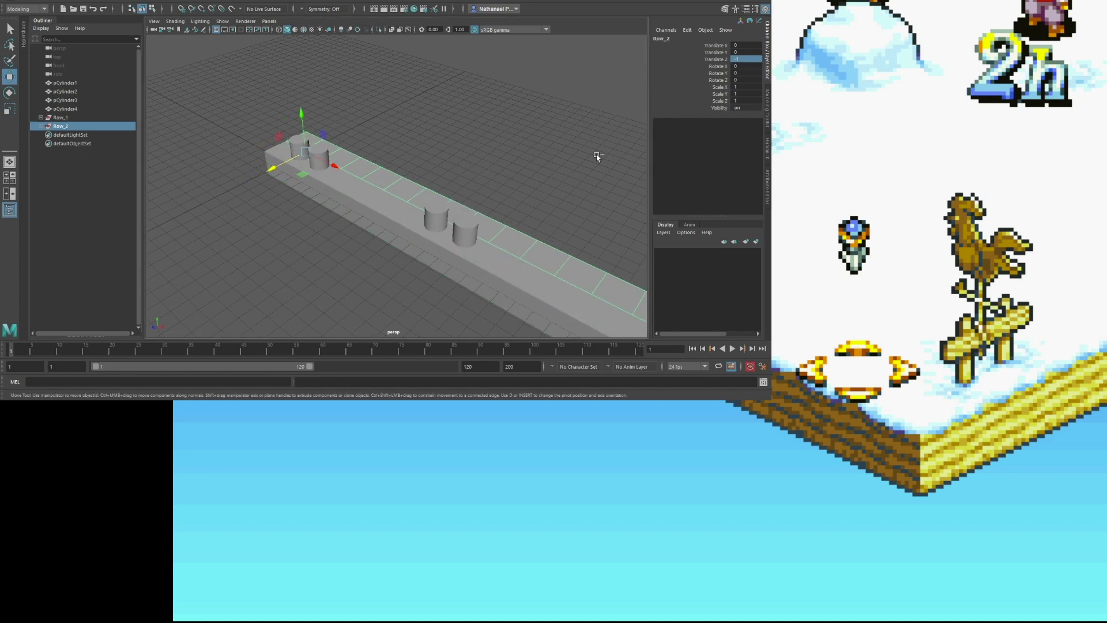
key("ctrl+d")
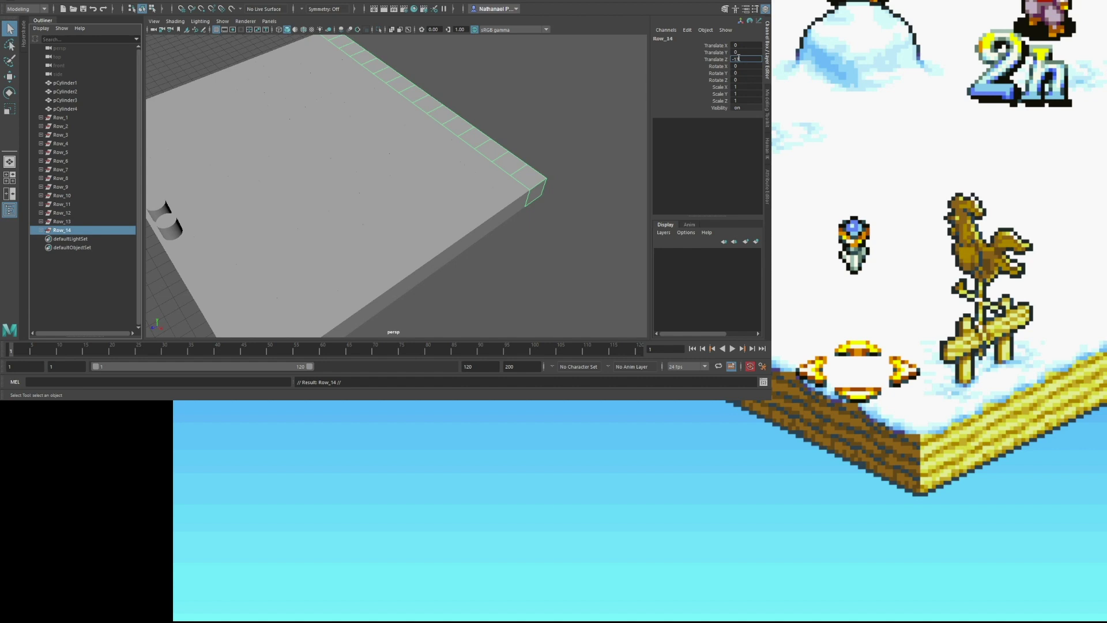
key("Return")
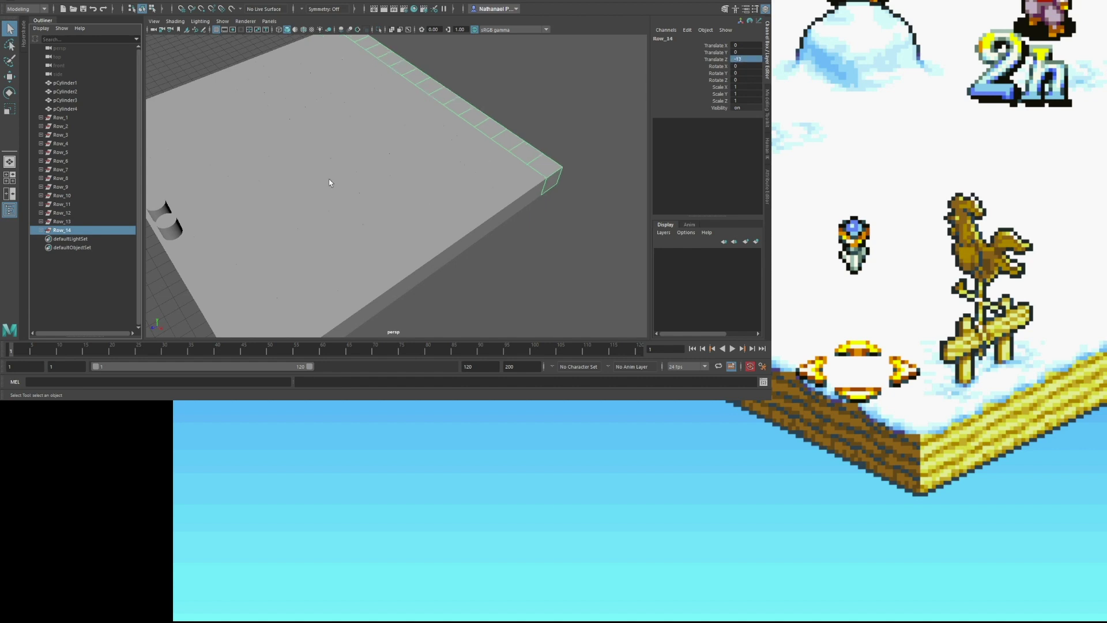
Step: Select individual tiles across the completed board to examine how their position relates to X and Z
middle_click_drag(334, 182, 423, 153, "alt")
right_click_drag(424, 153, 390, 144, "alt")
left_click_drag(390, 144, 405, 143, "alt")
left_click(425, 146)
left_click(308, 133)
left_click(363, 103)
left_click(431, 108)
left_click(465, 128)
left_click(453, 170)
left_click(431, 221)
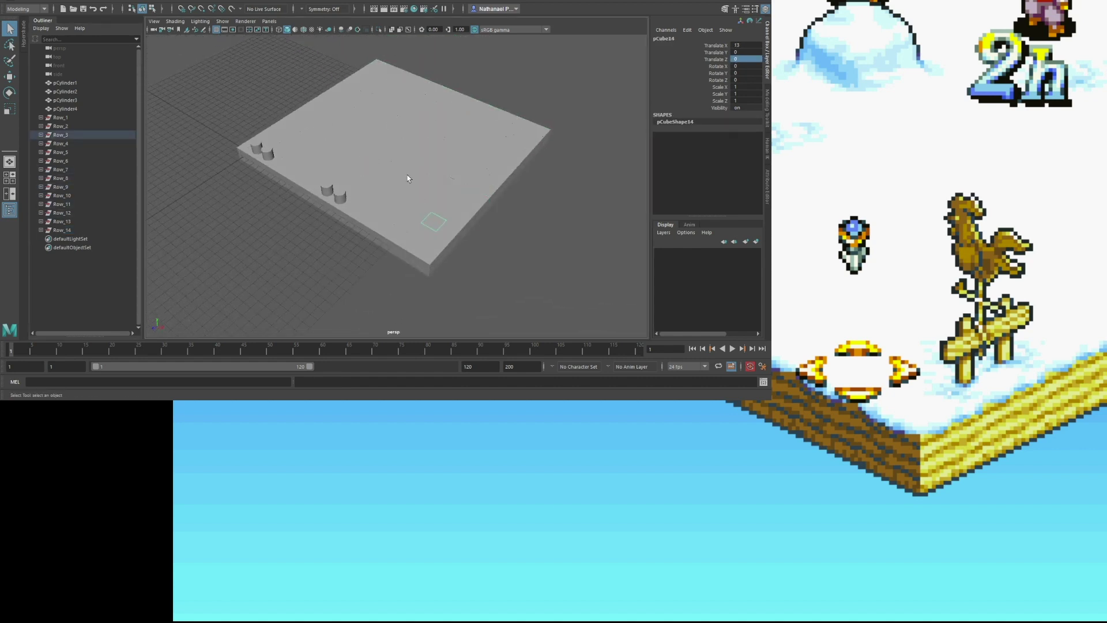
left_click_drag(394, 188, 382, 200, "alt")
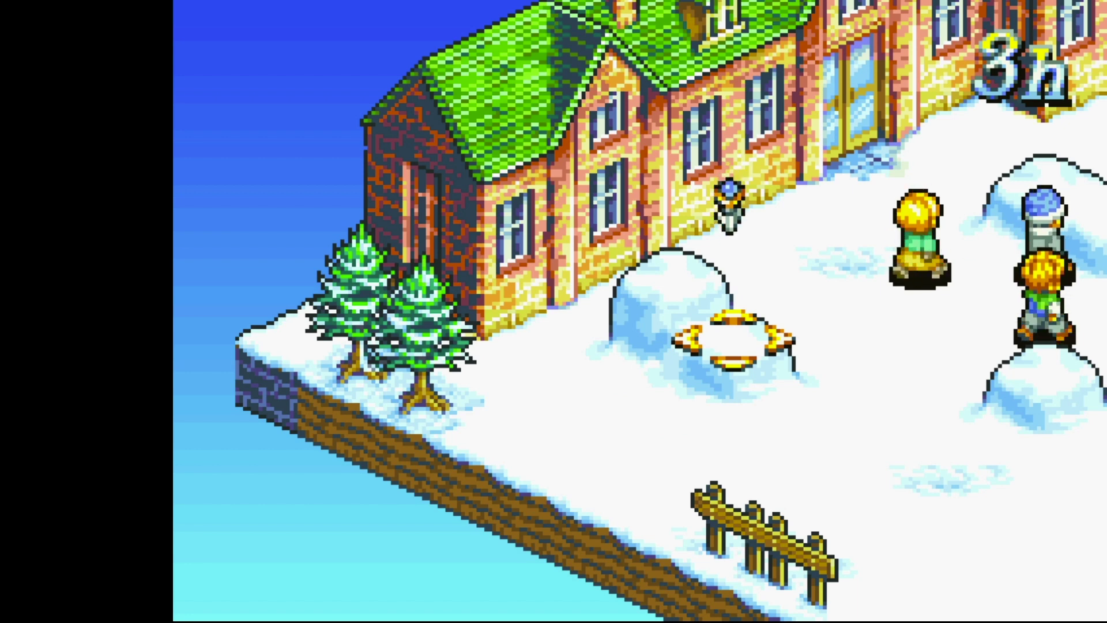
key("Right")
key("Right")
key("Up")
key("Up")
key("Up")
key("Up")
key("Up")
key("Up")
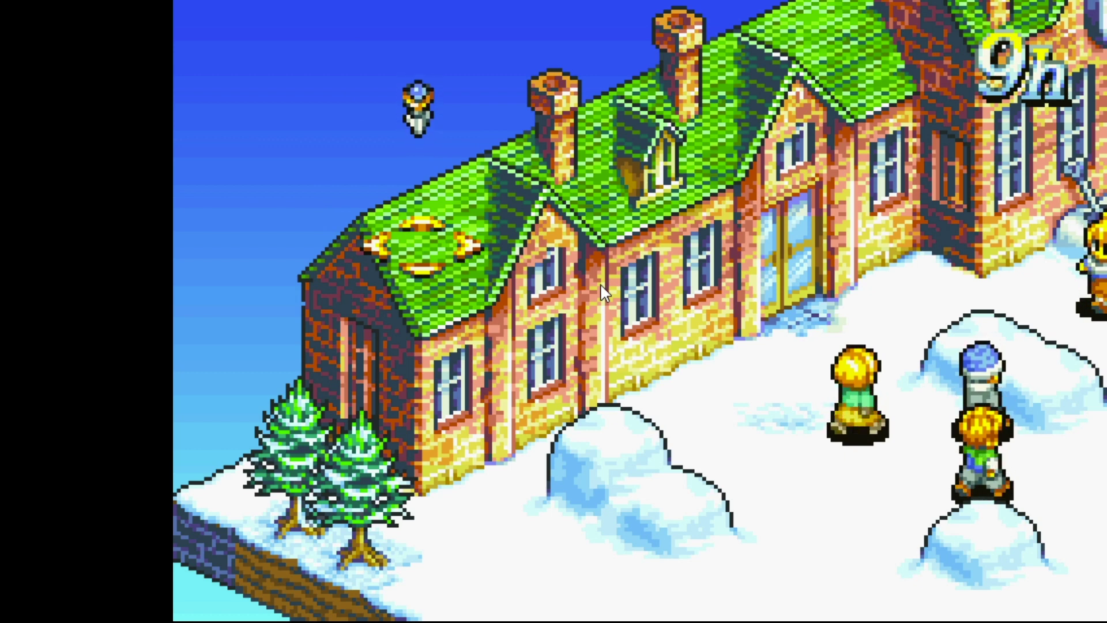
key("Up")
key("Up")
key("Up")
key("Up")
key("Up")
key("Up")
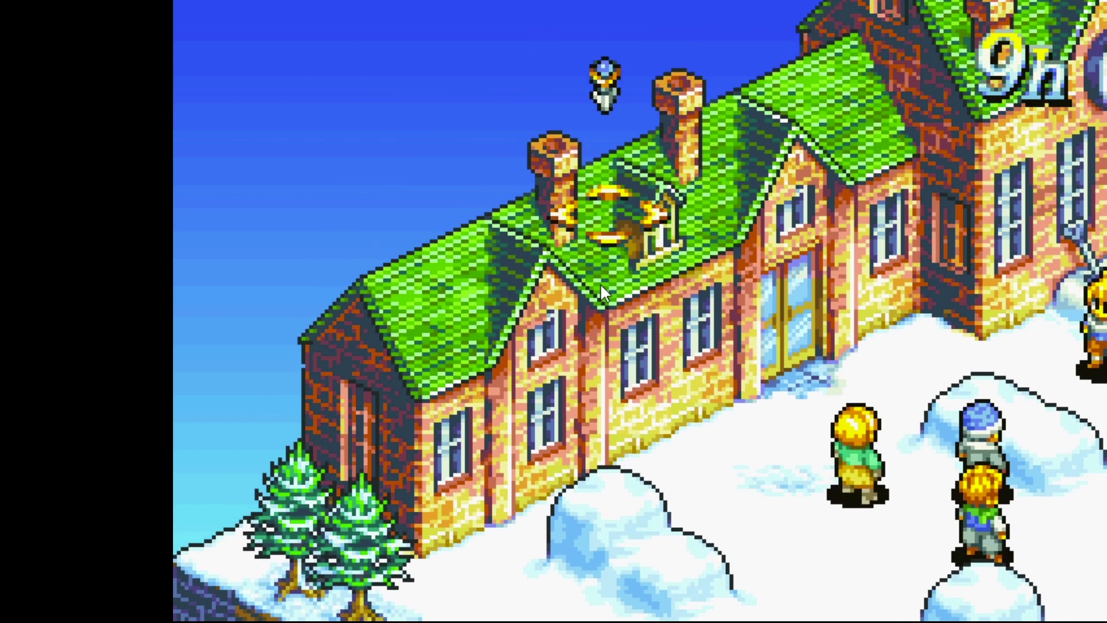
key("Up")
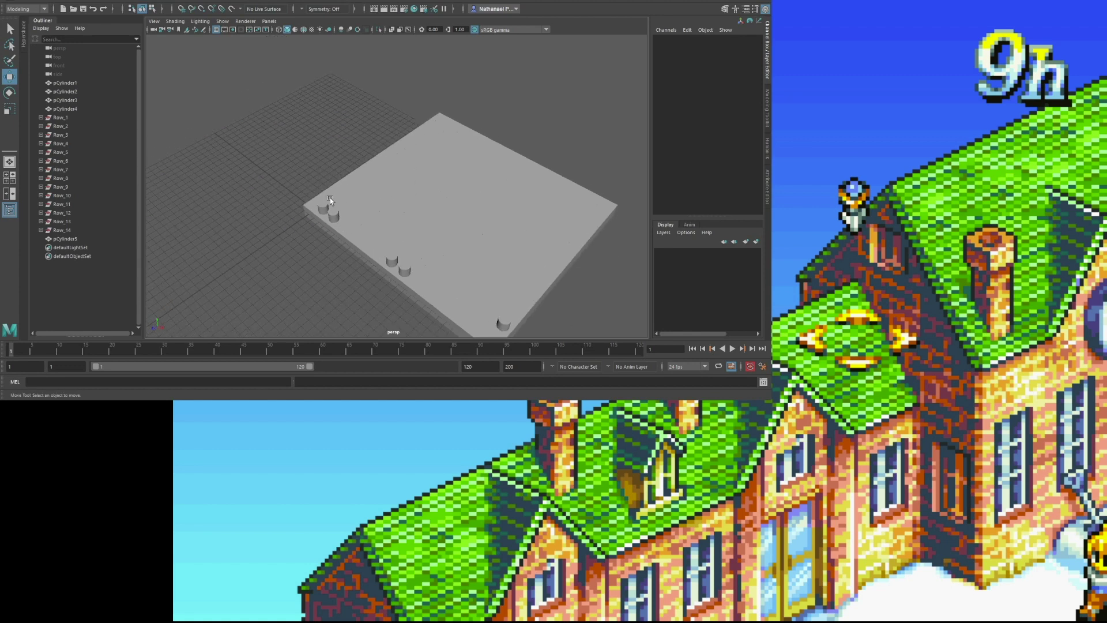
Step: Select the two-cube-wide strip in Row_3 to Row_10 along the board's edge and raise it well above the board in Y
left_click(333, 197)
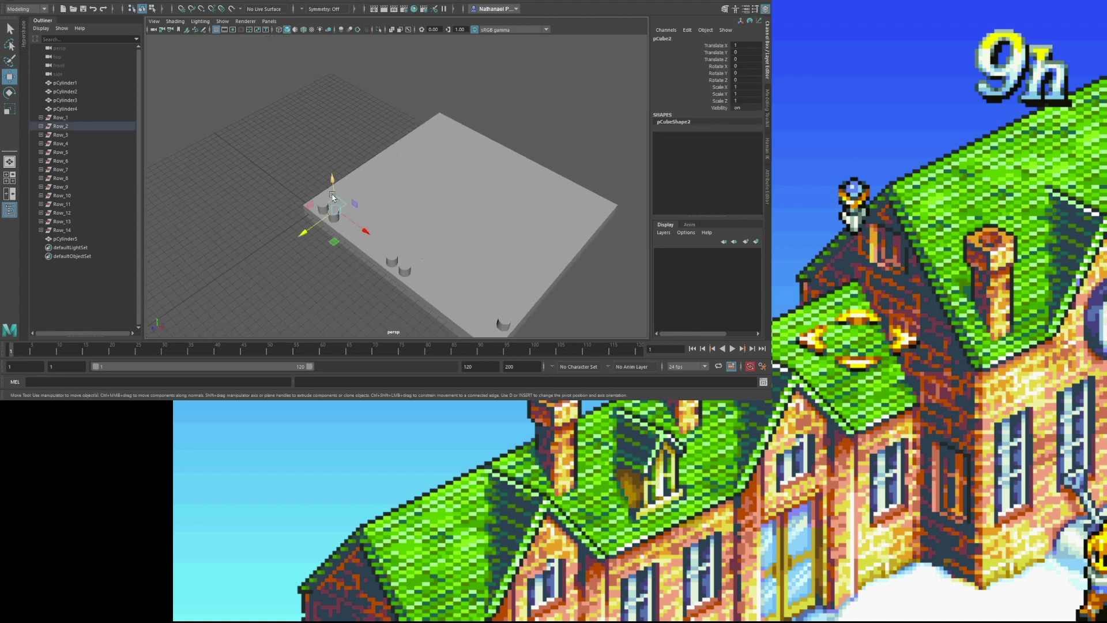
left_click_drag(324, 197, 414, 170)
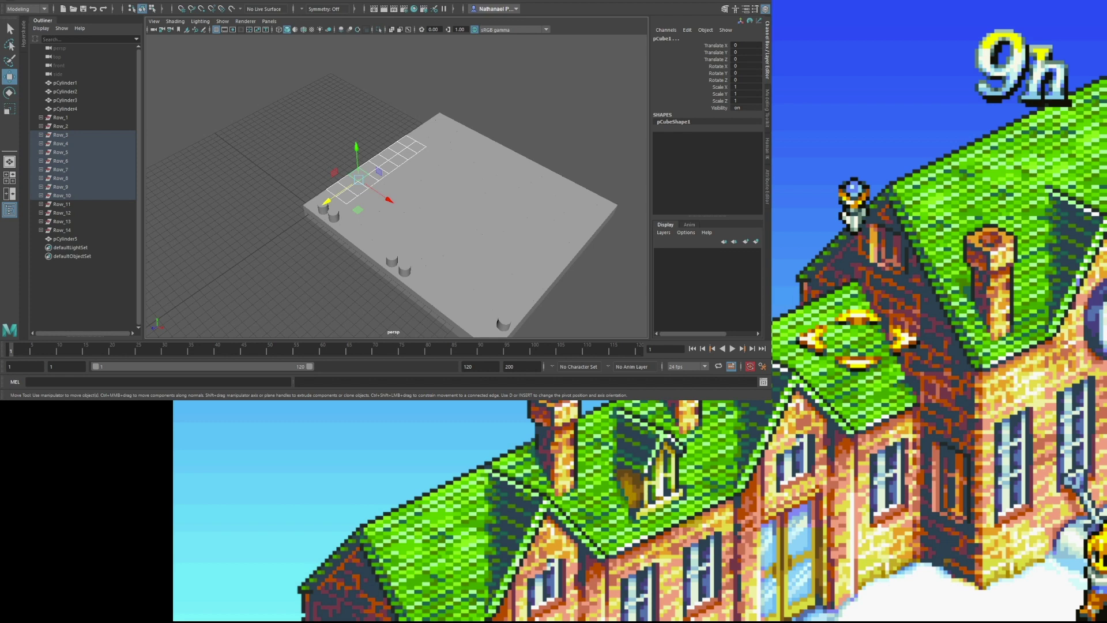
left_click_drag(356, 148, 355, 138)
left_click(742, 51)
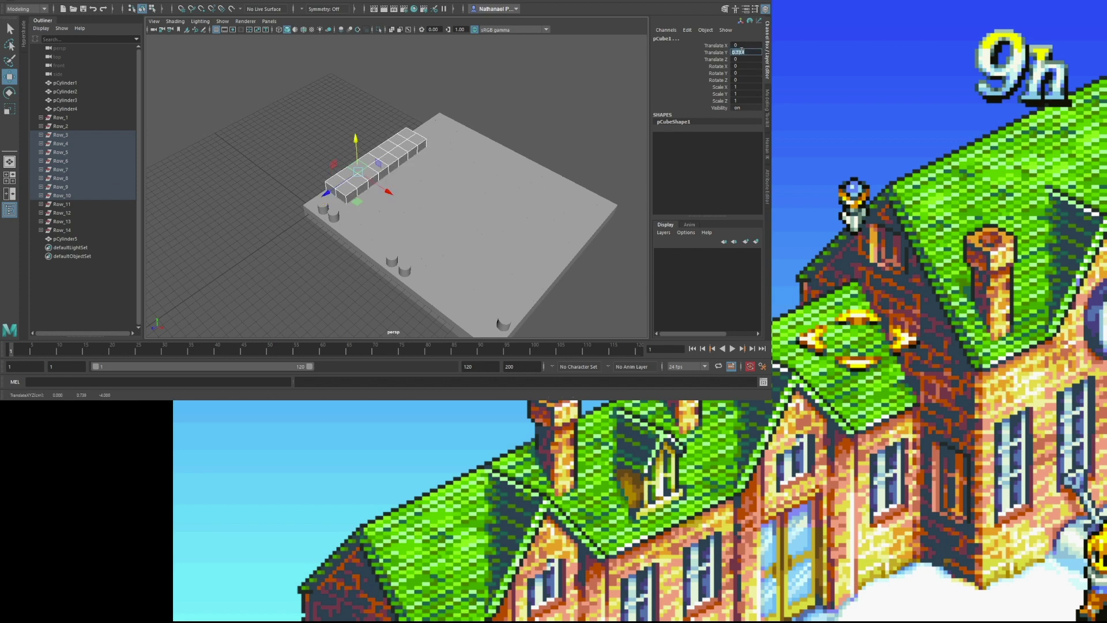
key("Return")
left_click(215, 211)
left_click_drag(214, 211, 338, 108, "alt")
left_click_drag(336, 210, 363, 176, "alt")
mouse_move(472, 136)
left_mouse_down("alt")
mouse_move(502, 129)
mouse_move(470, 154)
mouse_move(452, 147)
mouse_move(476, 127)
mouse_move(487, 166)
mouse_move(526, 181)
mouse_move(521, 191)
mouse_move(479, 146)
mouse_move(451, 187)
mouse_move(473, 203)
left_mouse_up("alt")
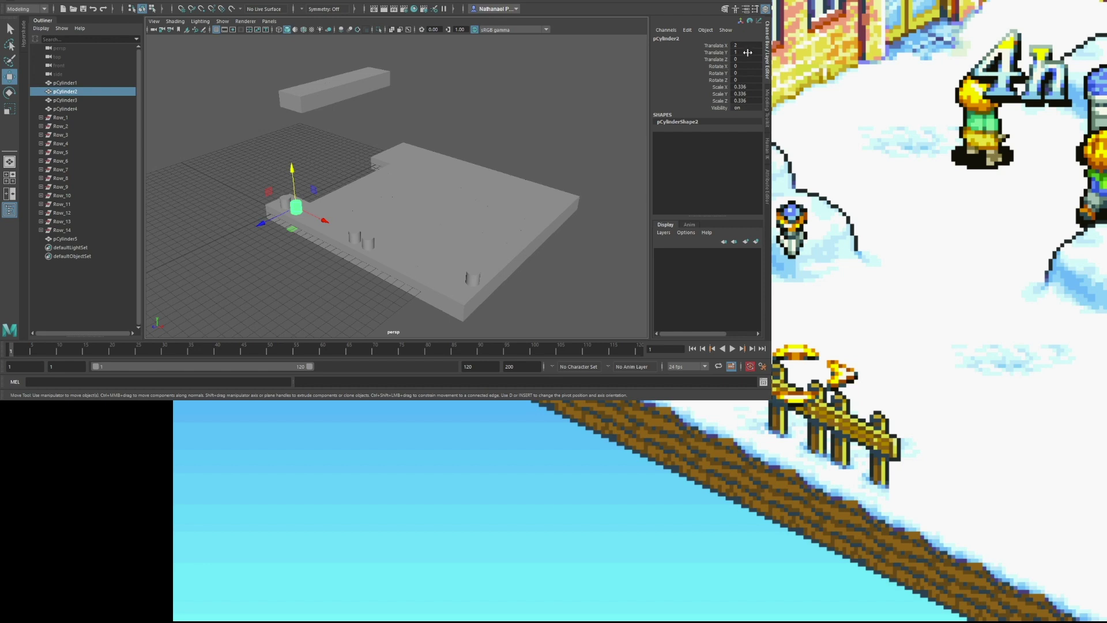
Step: Set Translate Y to 3 for the two cylinders standing near the board's starting corner
key("r")
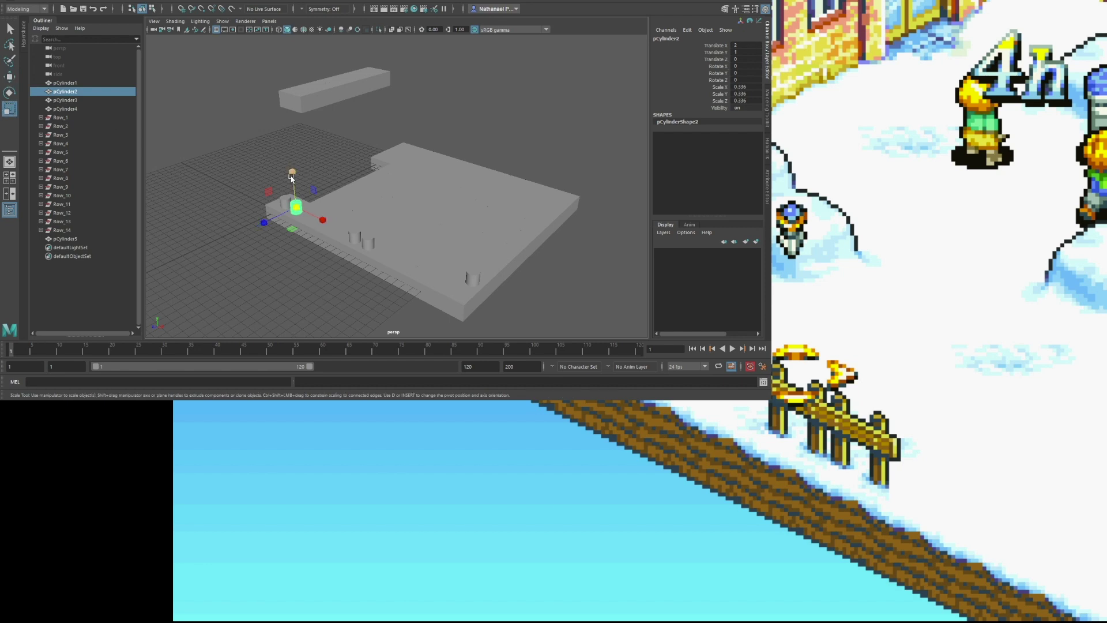
left_click(14, 79)
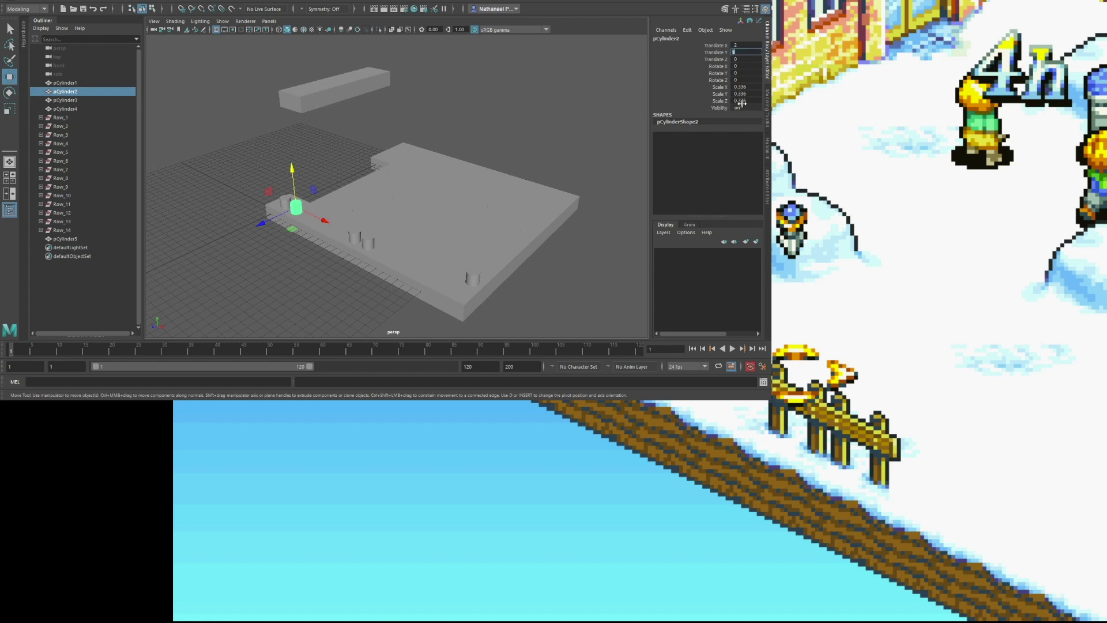
key("Return")
left_click(281, 208)
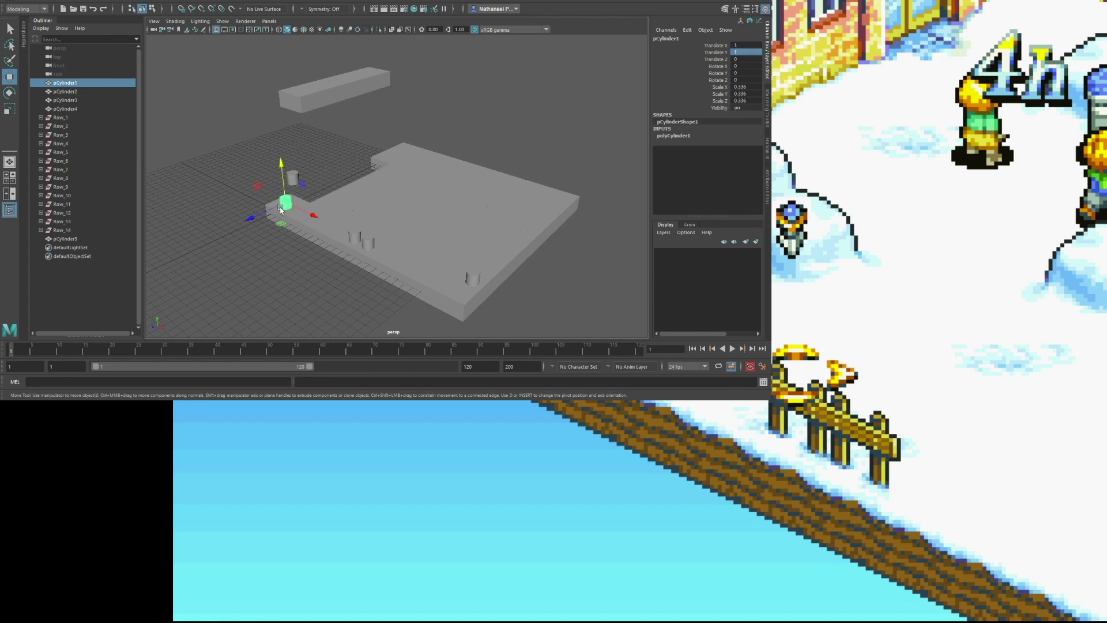
type("3")
key("Return")
Step: Examine the two raised cylinders up close from below to judge how high they float above the tiles
left_click(291, 276)
left_click_drag(291, 275, 326, 243, "alt")
mouse_move(348, 190)
left_mouse_down("alt")
mouse_move(376, 179)
mouse_move(339, 184)
left_mouse_up("alt")
scroll(344, 185, "up", 5)
left_click(311, 106)
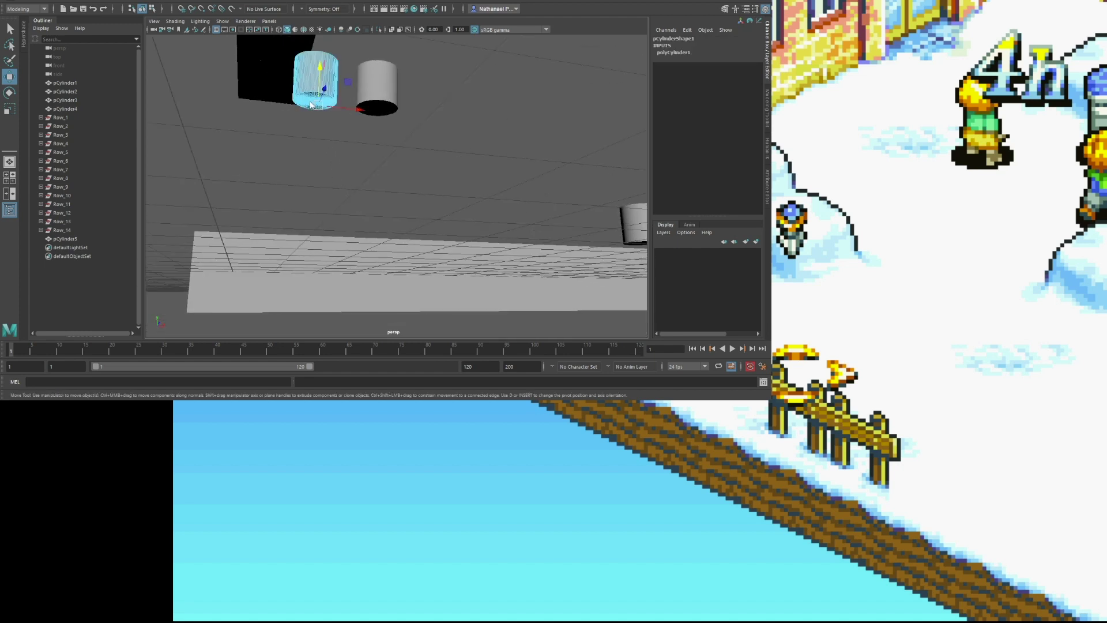
left_click_drag(494, 160, 428, 180, "alt")
scroll(260, 232, "down", 4)
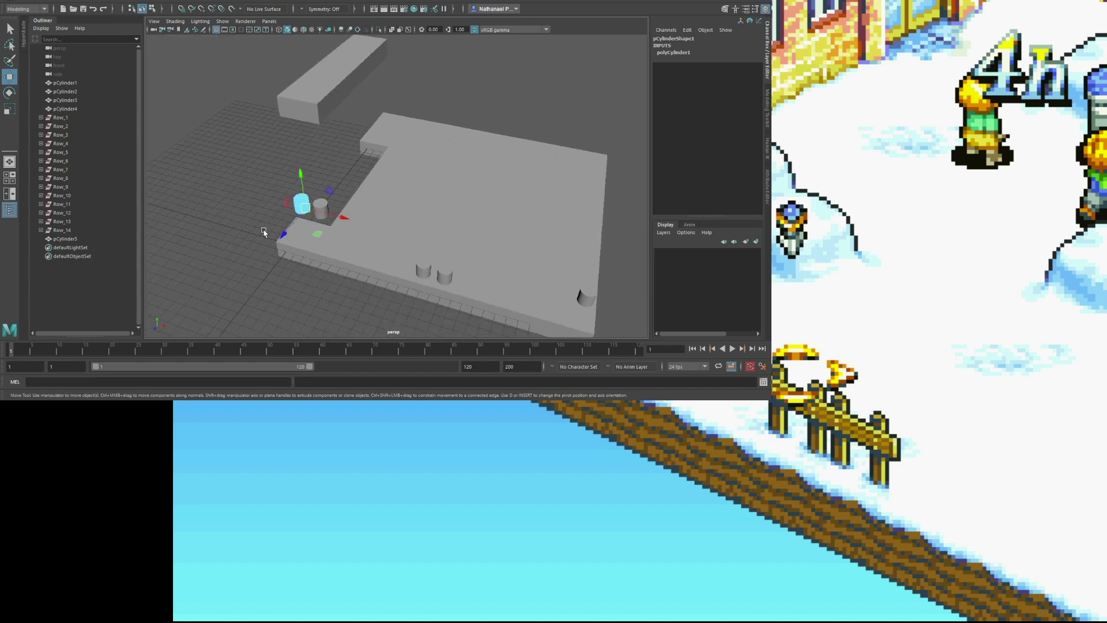
Step: Delete all five cylinders from the scene
left_click(319, 207)
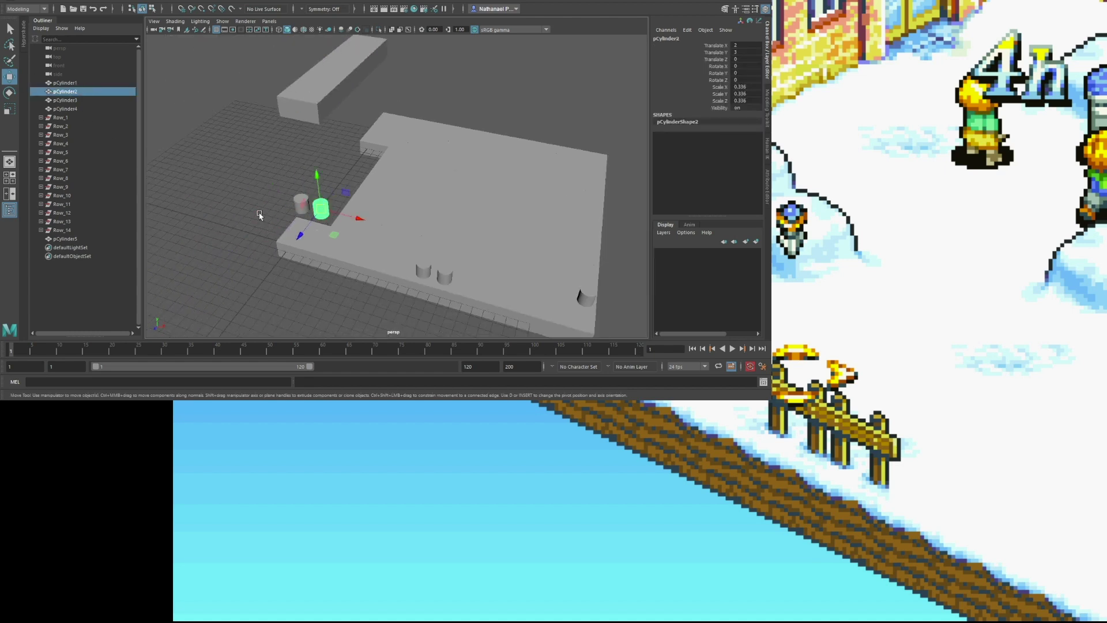
key("Delete")
left_click(297, 203)
key("Delete")
left_click(422, 270)
key("Delete")
left_click(440, 274)
key("Delete")
left_click(586, 297)
key("Delete")
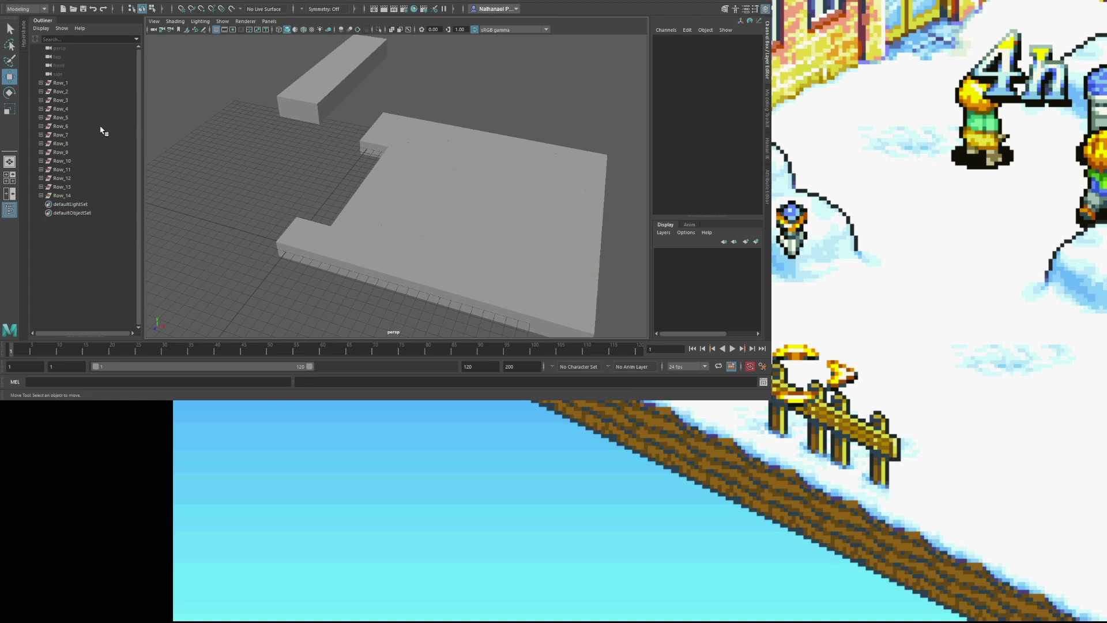
Step: Create a polygon cube, raise it above the corner tile and set its Scale X and Scale Z to 0.5
left_click(49, 0)
left_click_drag(286, 225, 293, 209)
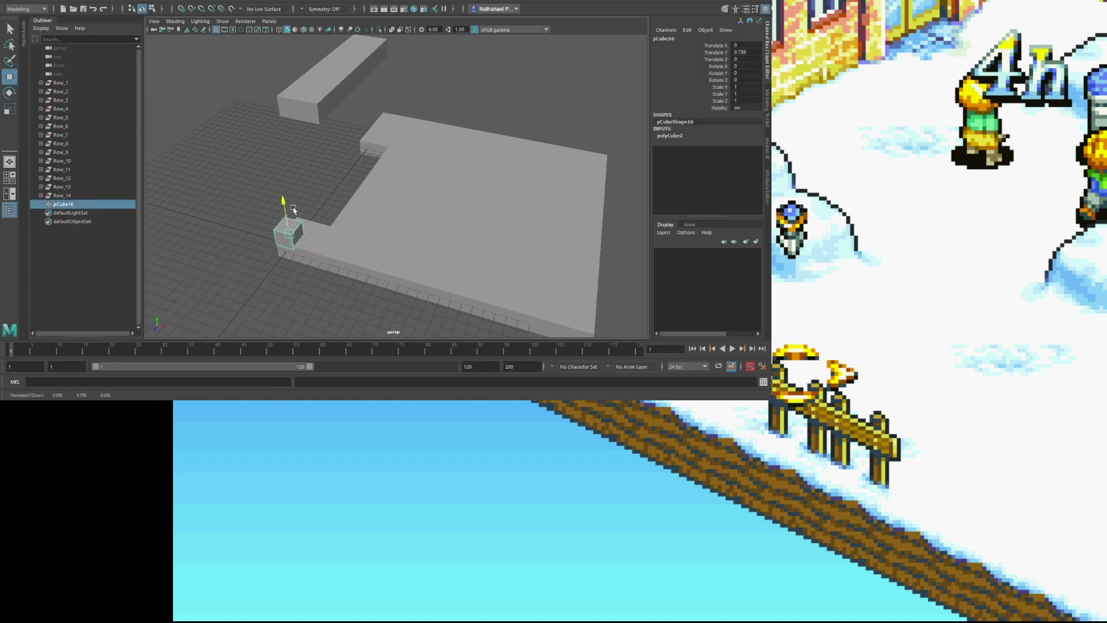
key("Return")
left_click(736, 101)
type("0.5")
key("Return")
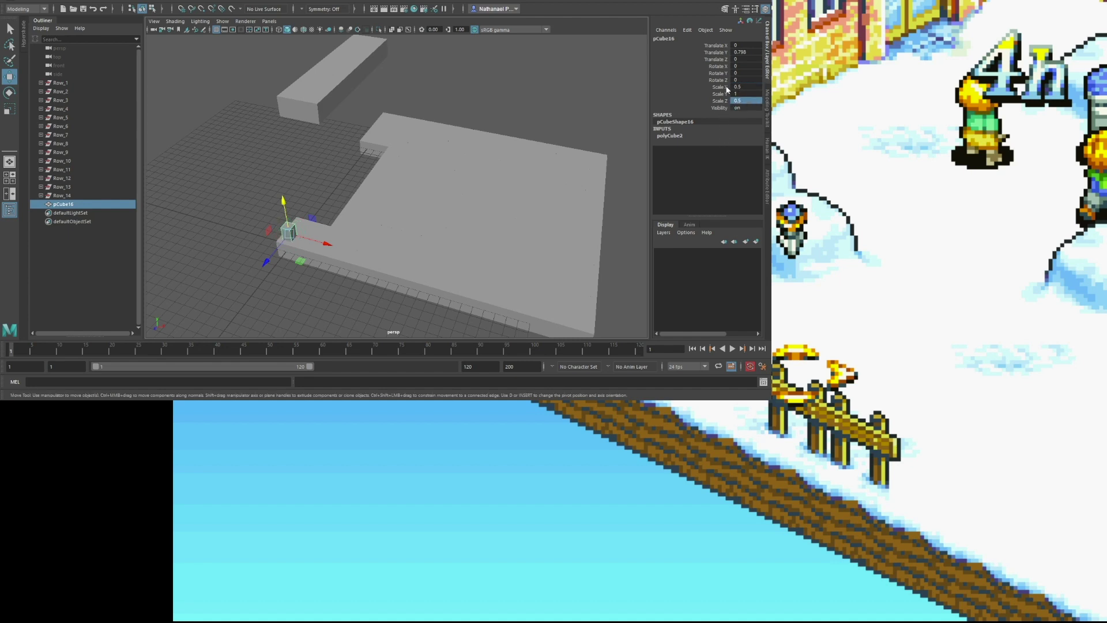
Step: Position the narrow character cube at Translate Y 3 and Translate X 1
left_click_drag(288, 202, 288, 198)
left_click(745, 52)
type("3")
key("Return")
left_click(744, 46)
type("1")
key("Return")
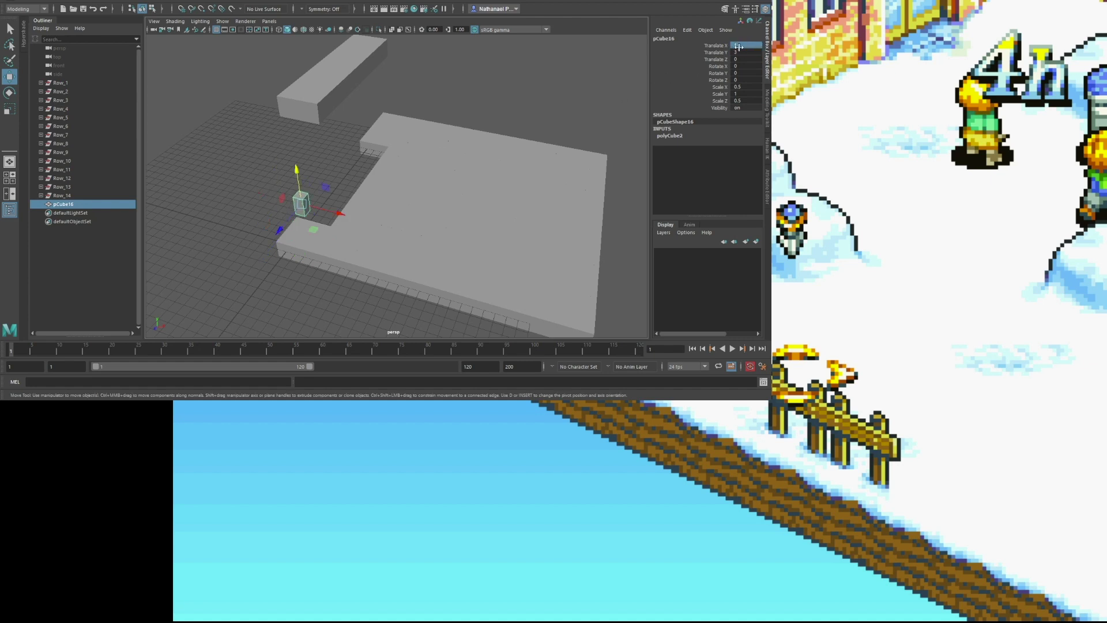
Step: Duplicate the character cube and set the copy's Translate X to 2
key("ctrl+d")
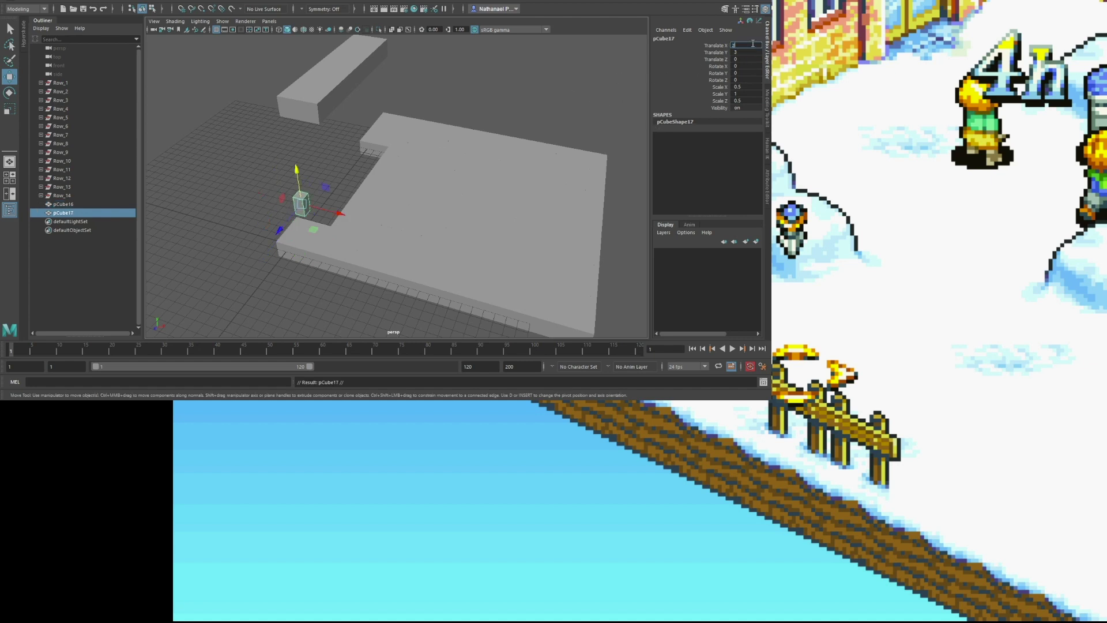
key("Return")
left_click(251, 198)
left_click_drag(304, 232, 404, 207, "alt")
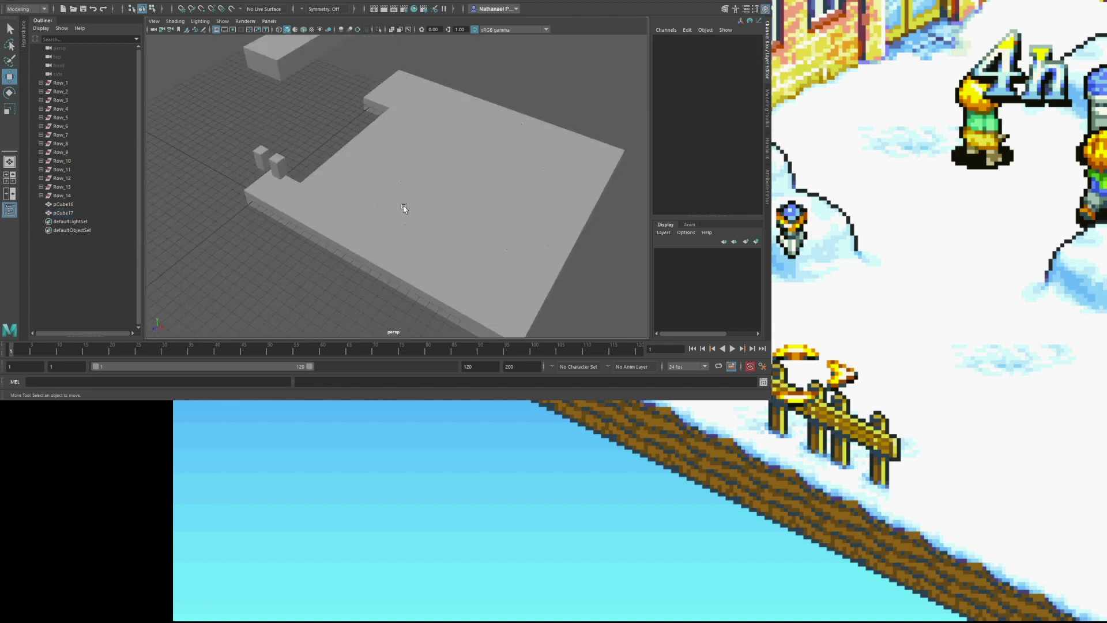
Step: Select successive cubes along the first row to examine their Translate X and Y values
left_click_drag(330, 231, 305, 236, "alt")
left_click(284, 247)
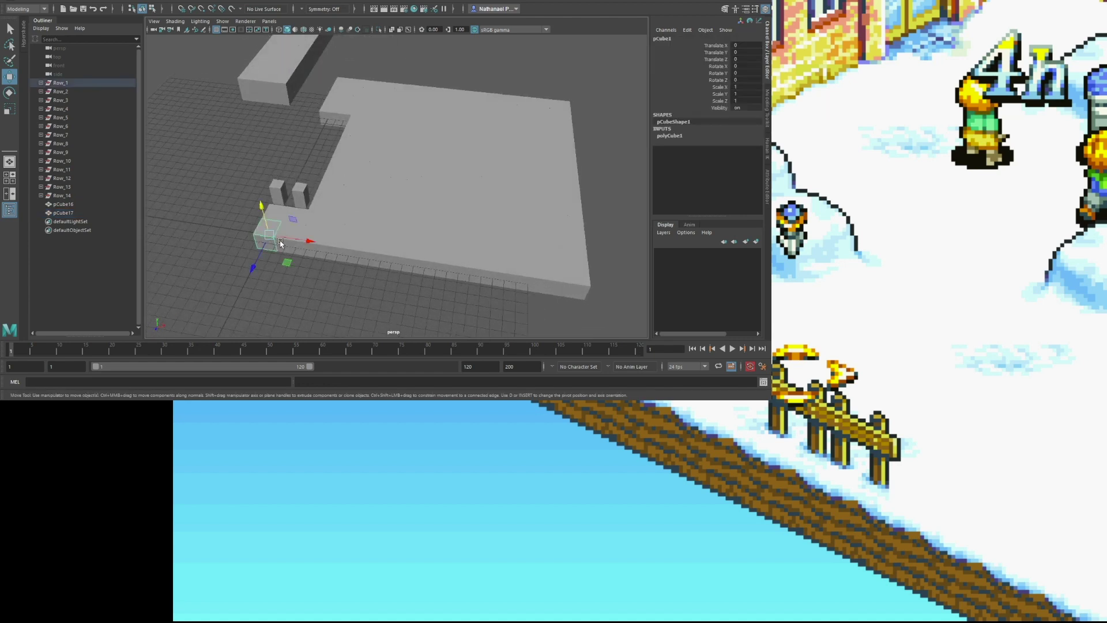
left_click(317, 257)
left_click(331, 257)
left_click(350, 257)
left_click(371, 262)
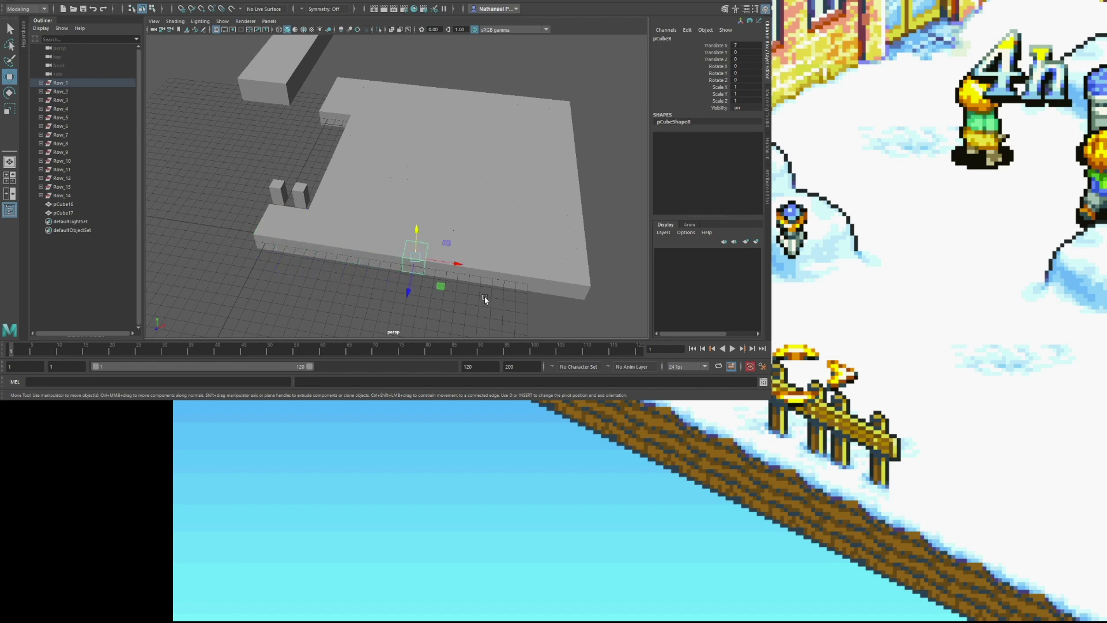
Step: Place a third character cube along the front row at Translate X 7 and Translate Y 2
left_click_drag(381, 267, 462, 291, "alt")
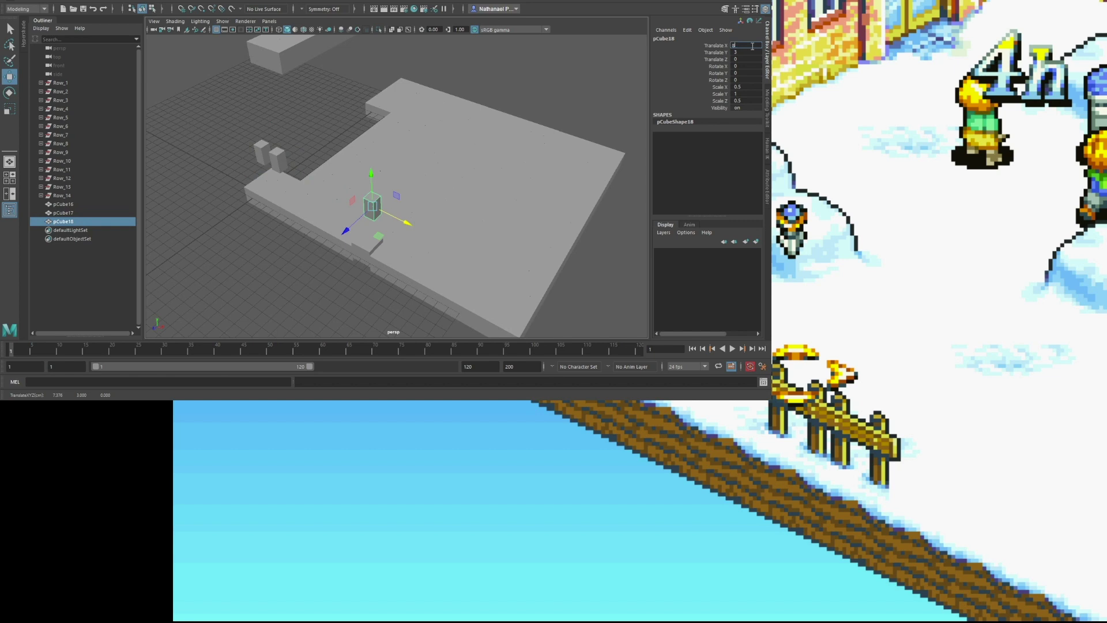
key("Return")
key("Return")
mouse_move(466, 167)
left_mouse_down("alt")
mouse_move(499, 148)
mouse_move(469, 160)
mouse_move(479, 155)
left_mouse_up("alt")
double_click(744, 52)
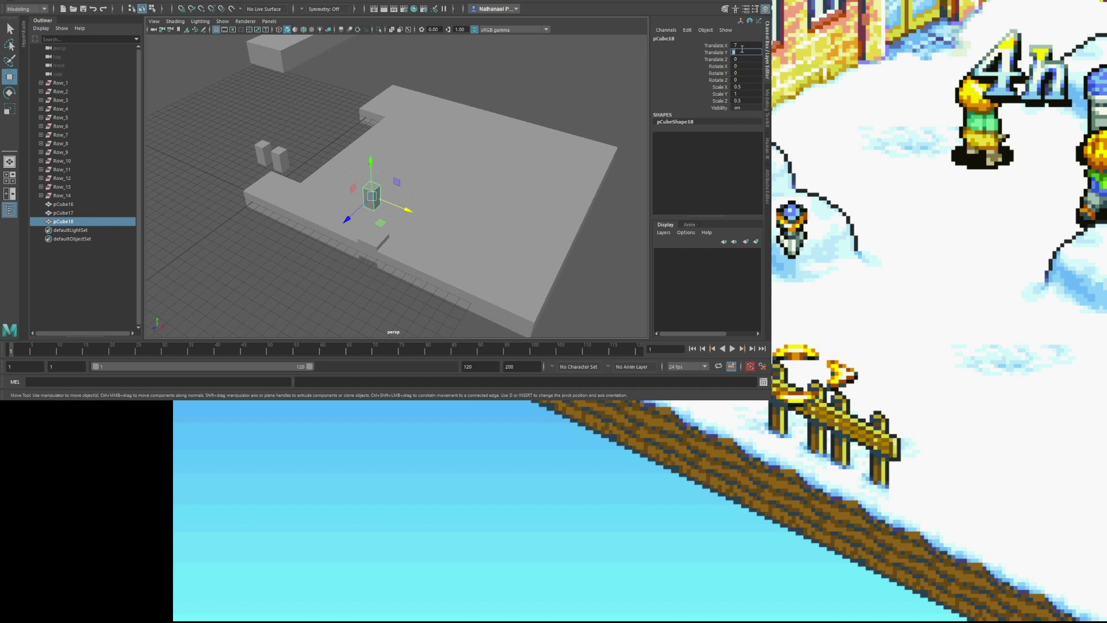
left_click_drag(422, 217, 420, 178, "alt")
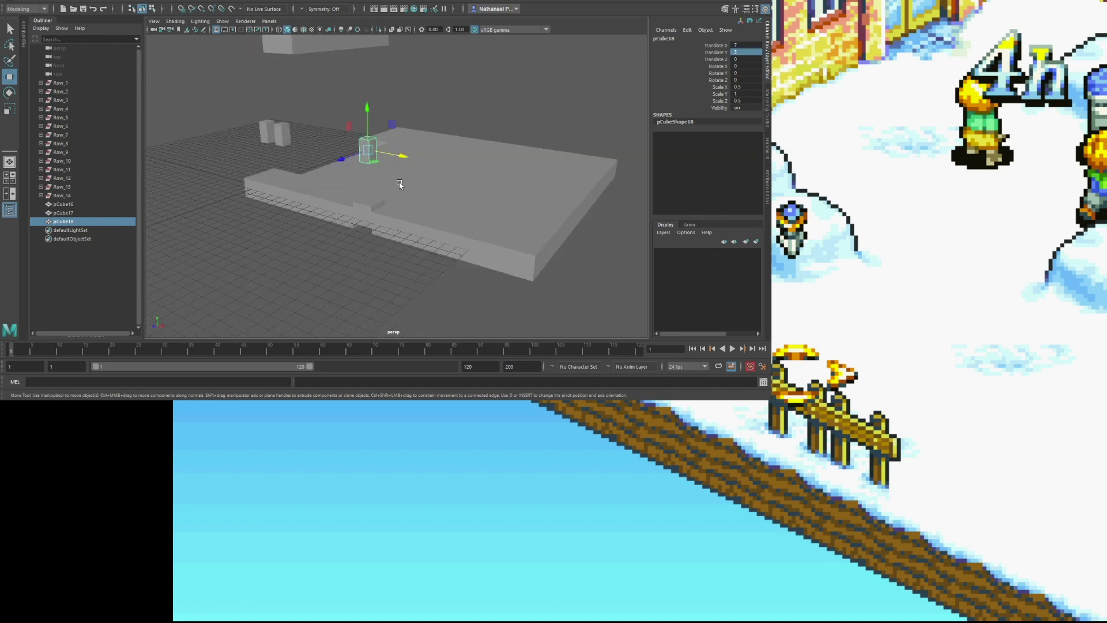
left_click(346, 203)
left_click(375, 148)
key("Return")
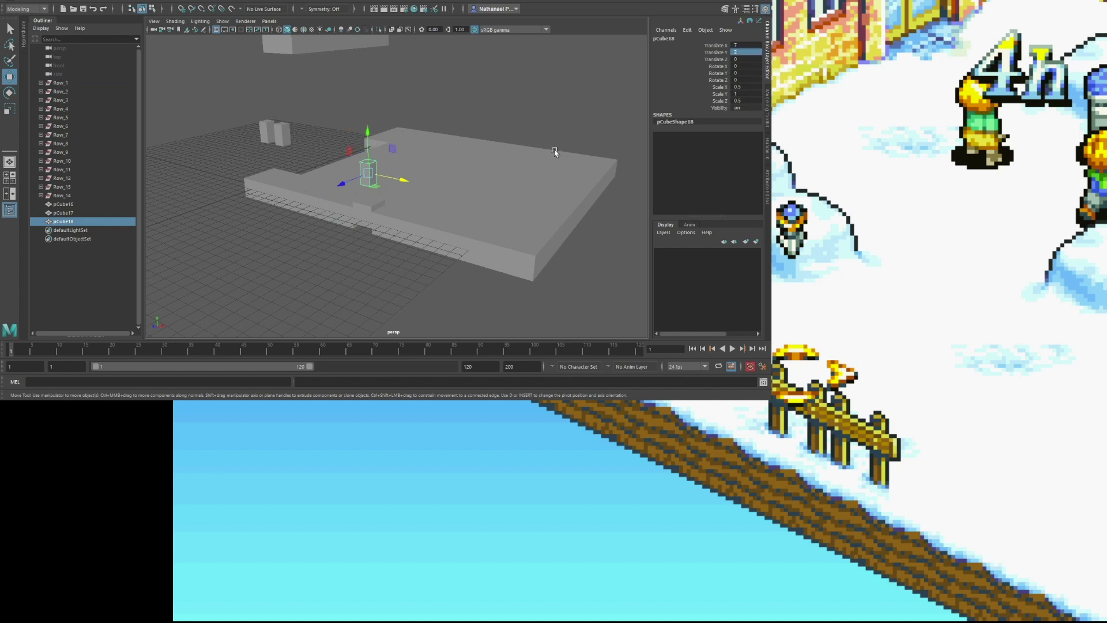
Step: Duplicate the character cube, move the copy to Translate X 8, and set both cubes' Translate Y to 1
key("ctrl+d")
left_click_drag(403, 181, 409, 185)
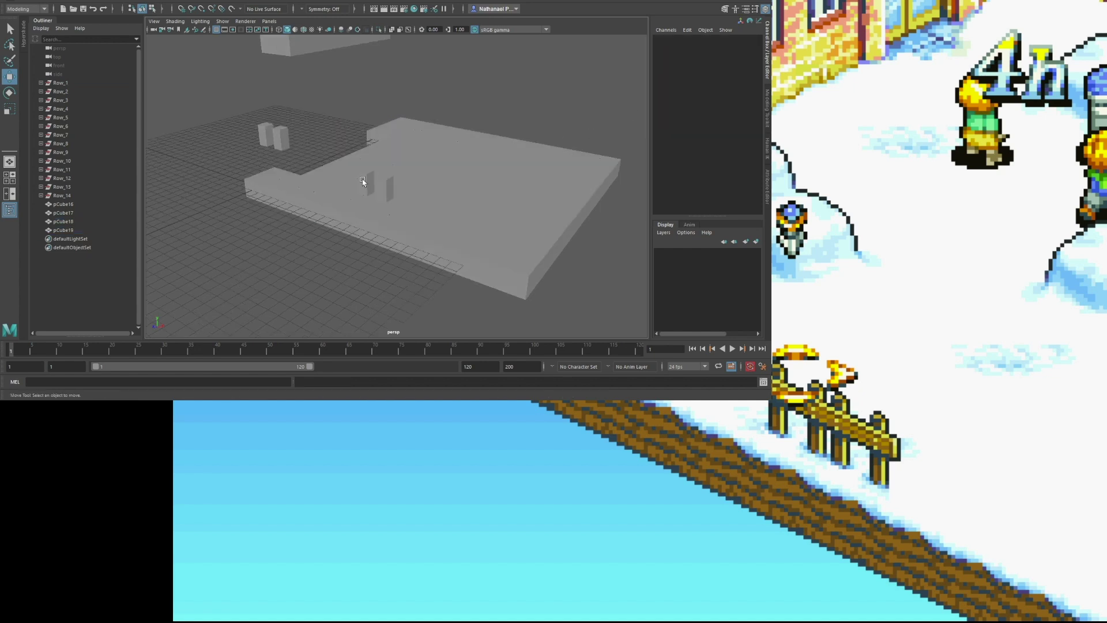
left_click(364, 184)
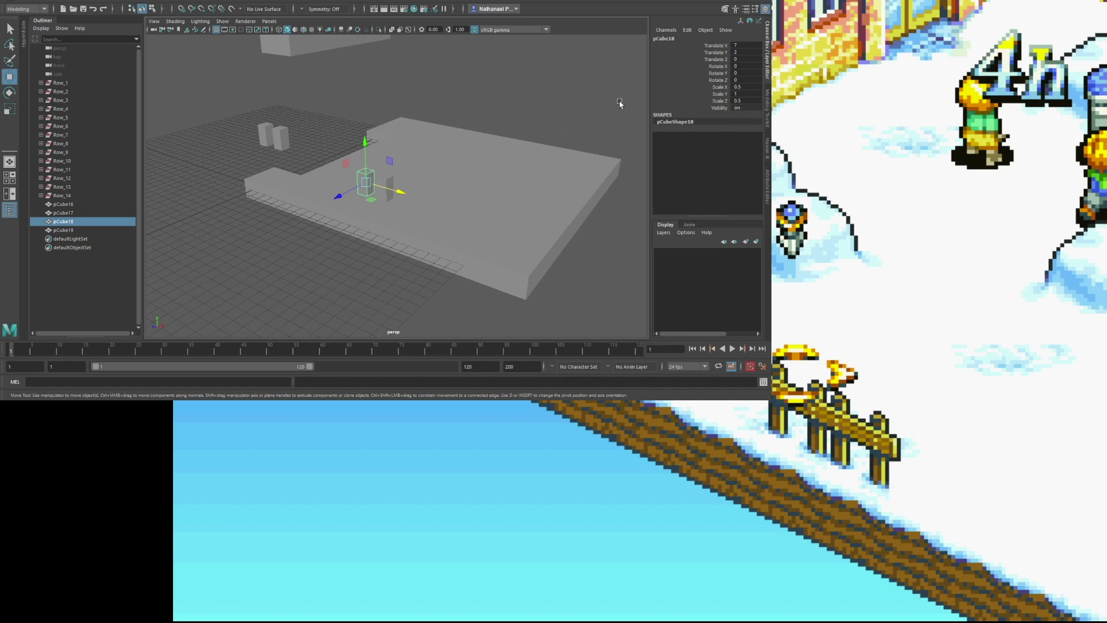
left_click(737, 55)
type("1")
key("Return")
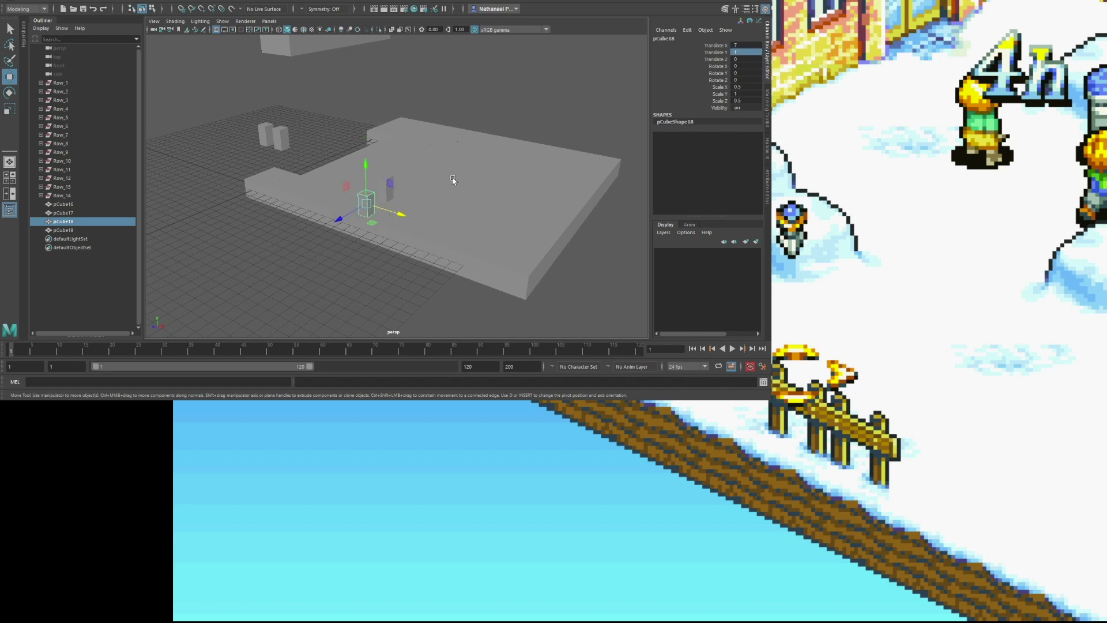
left_click(389, 200)
left_click(743, 53)
type("1")
key("Return")
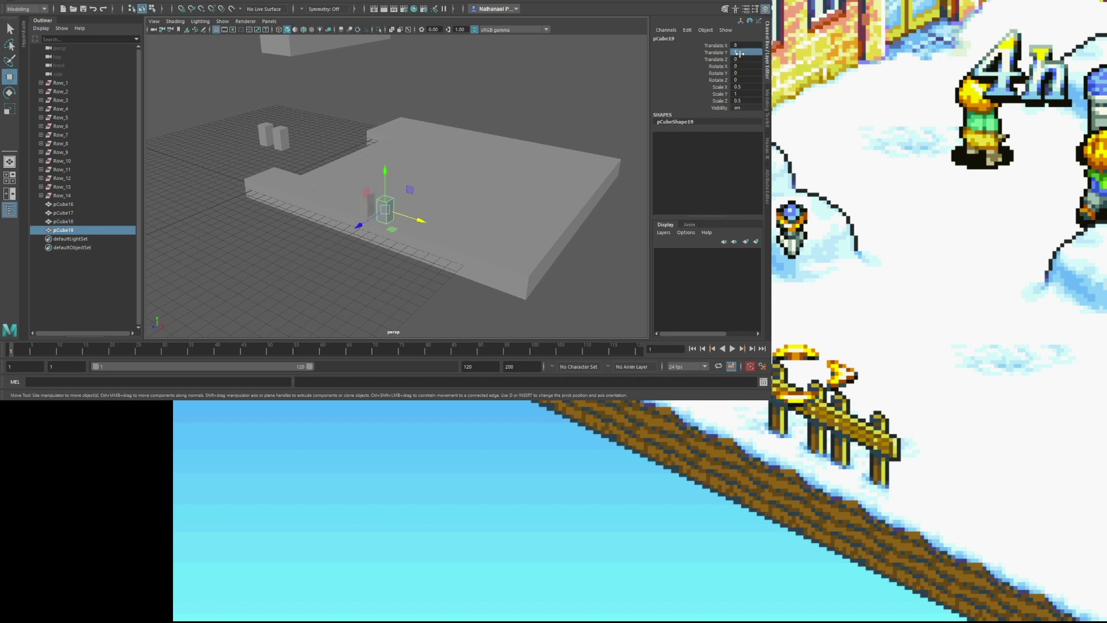
Step: Set the Translate Y of the two adjacent front-row character cubes to 1.5
left_click(356, 263)
left_click_drag(357, 264, 347, 238, "alt")
left_click(356, 223)
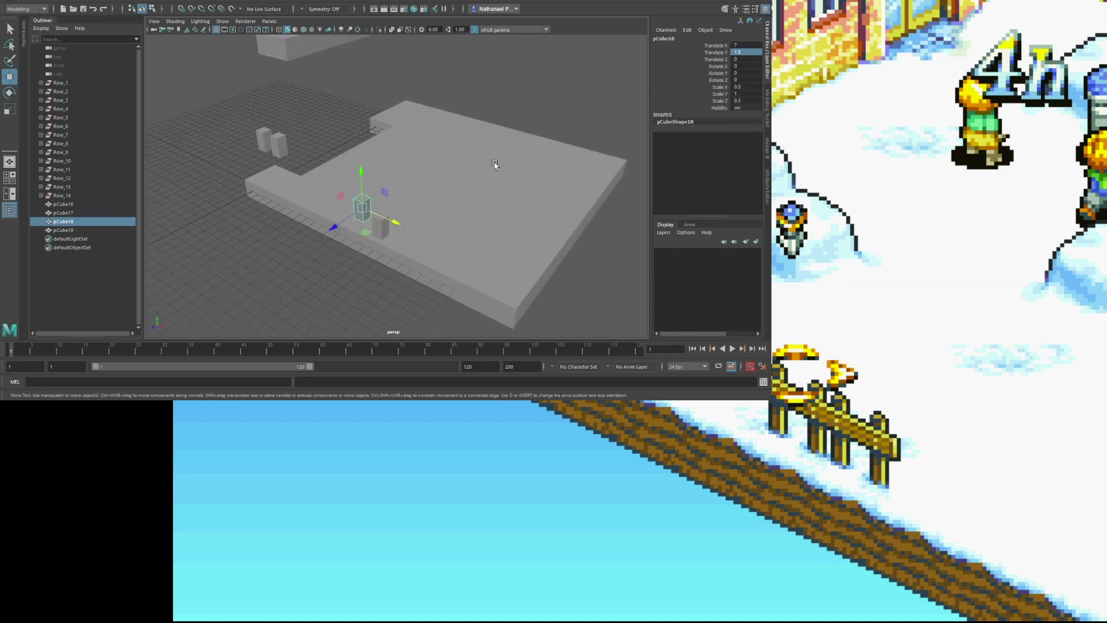
left_click(386, 230)
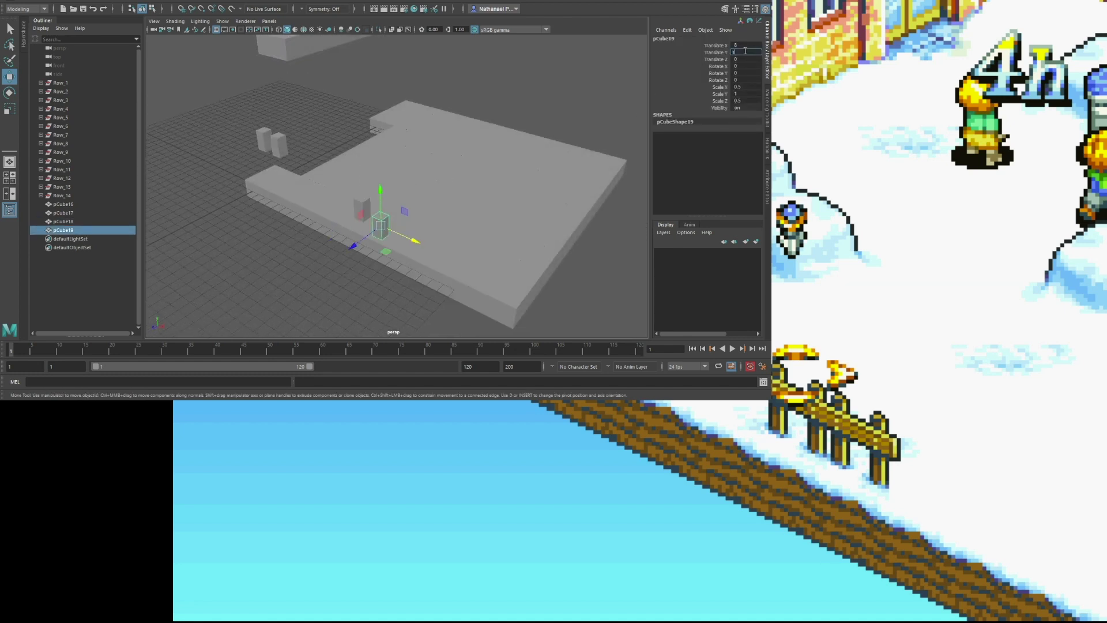
key("Return")
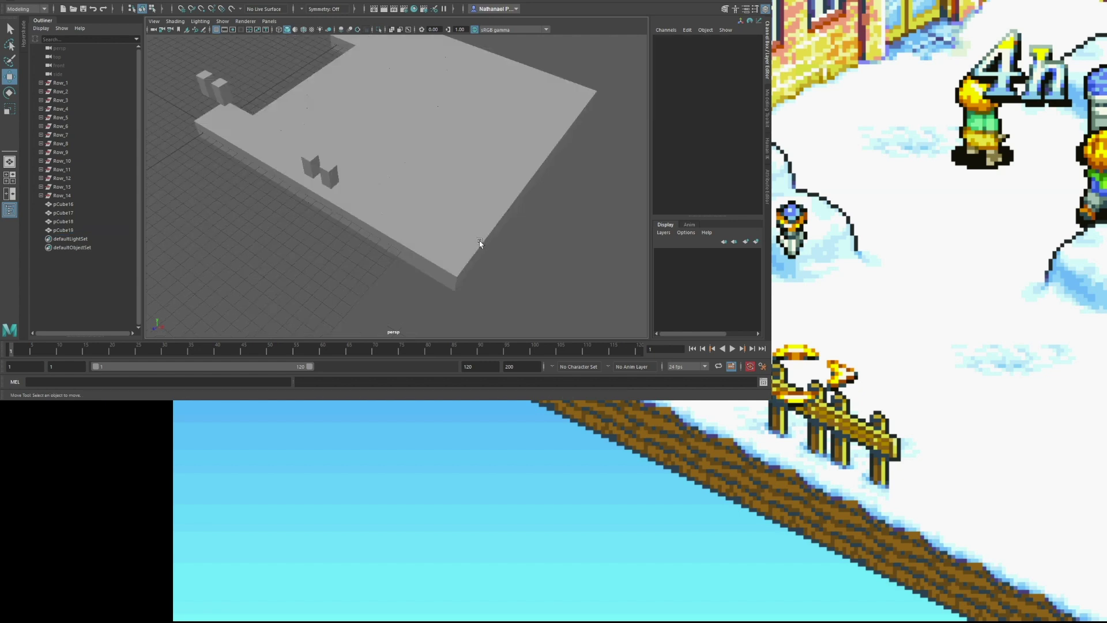
Step: Duplicate a front-row character cube and move the copy near the far corner tile at Translate X 14 and Translate Z -1
left_click(480, 242)
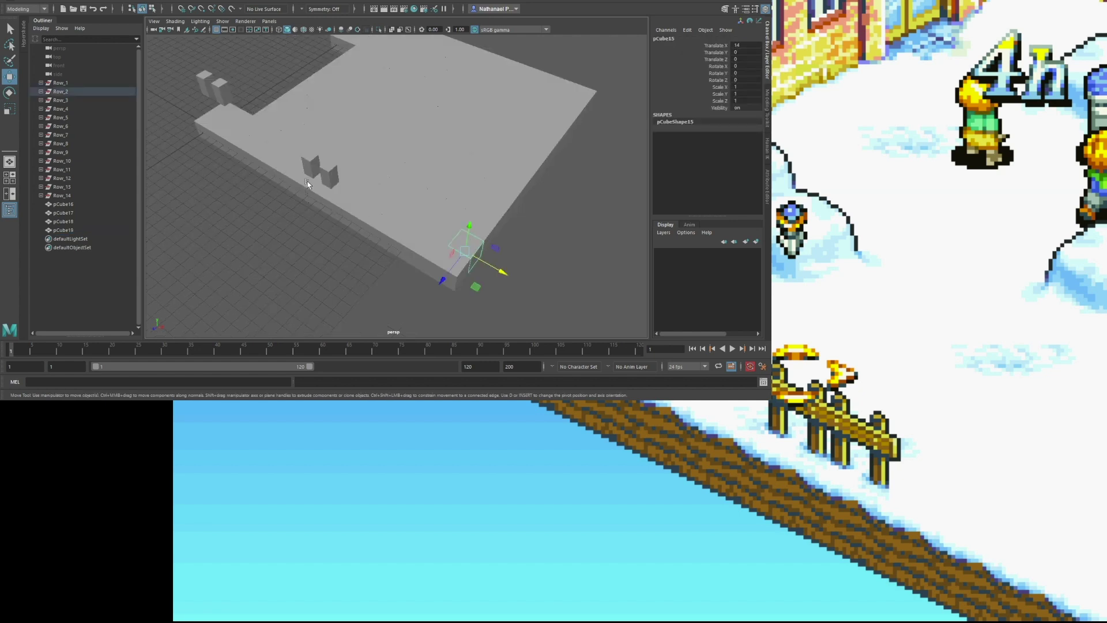
left_click(325, 171)
key("ctrl+d")
left_click_drag(326, 171, 468, 228)
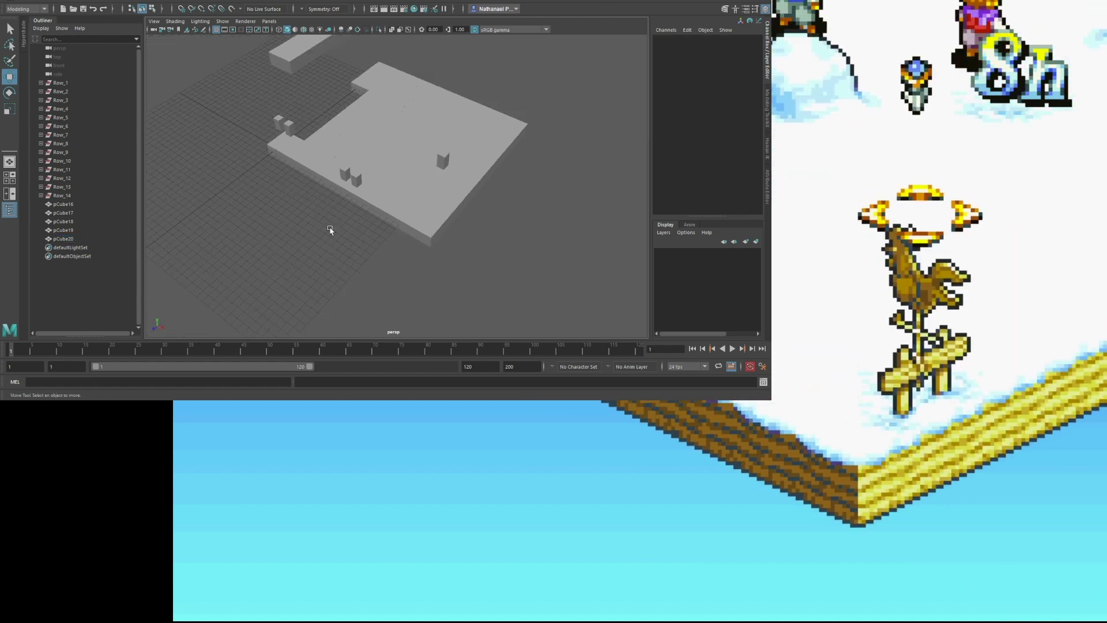
Step: Compare the corner character cube's height with the first pair and set its Translate Y to 3
mouse_move(331, 229)
left_mouse_down("alt")
mouse_move(343, 202)
mouse_move(335, 211)
left_mouse_up("alt")
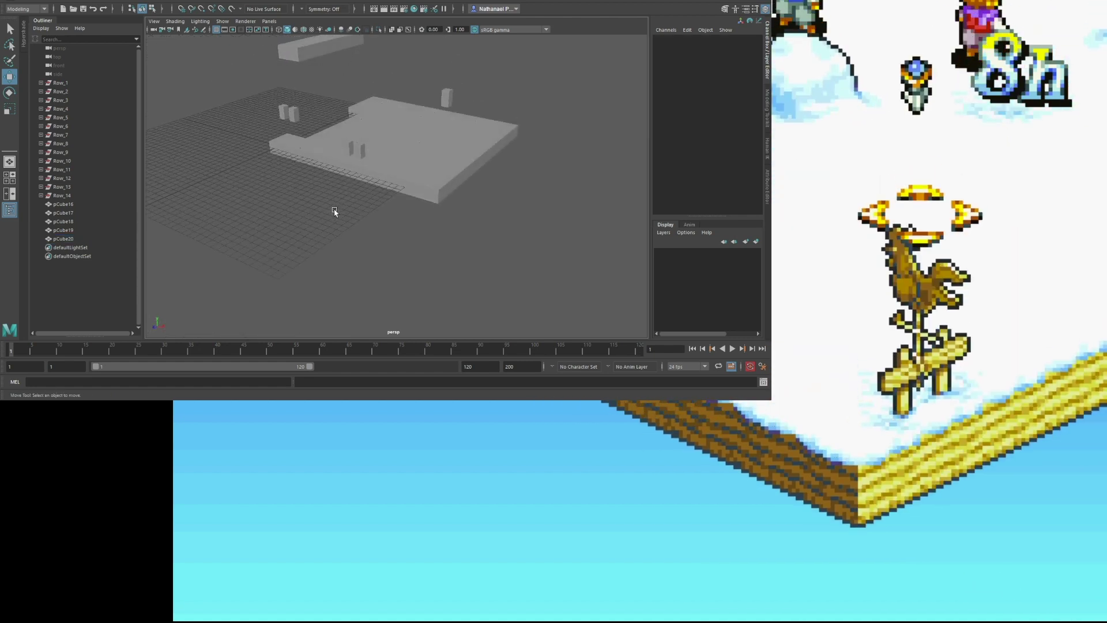
left_click(445, 109)
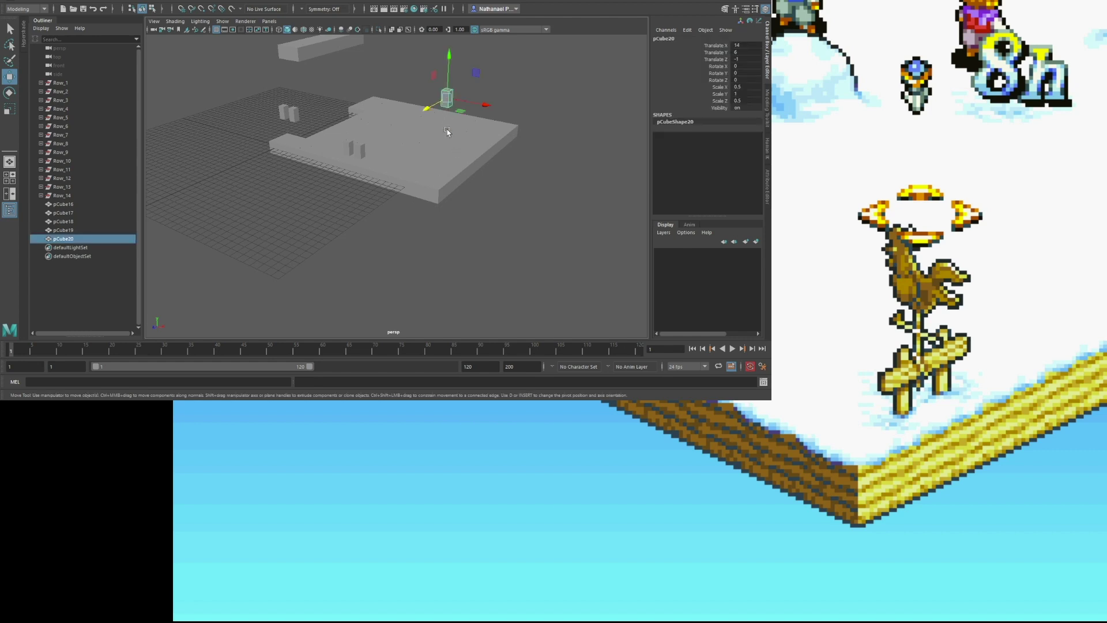
left_click(295, 115)
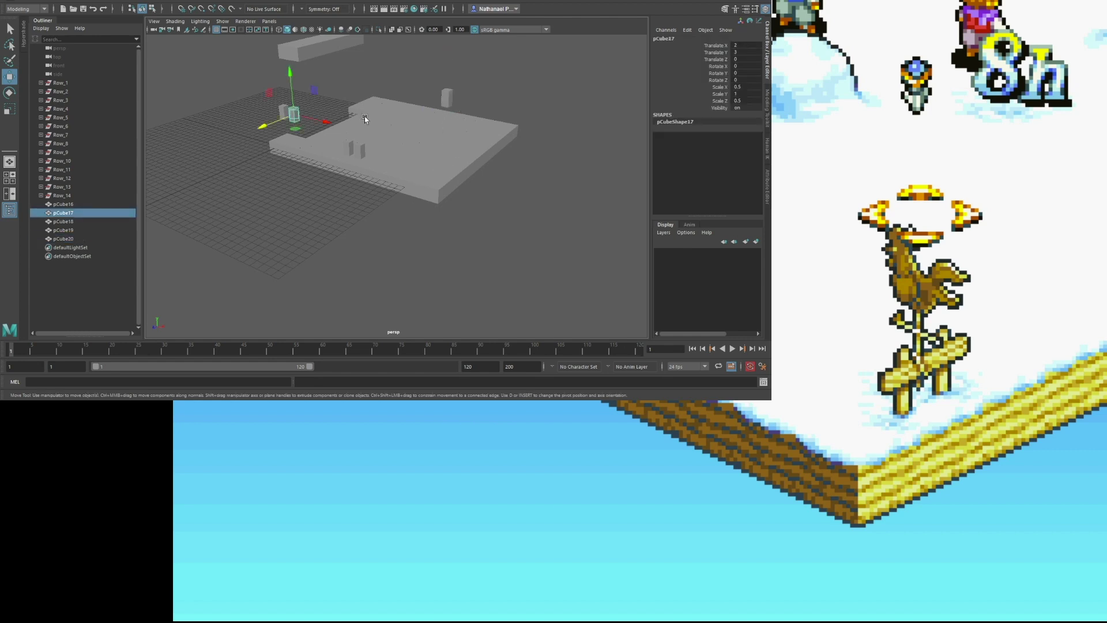
left_click(447, 97)
key("Return")
left_click(395, 242)
left_click_drag(395, 235, 373, 230, "alt")
left_click_drag(397, 191, 367, 179, "alt")
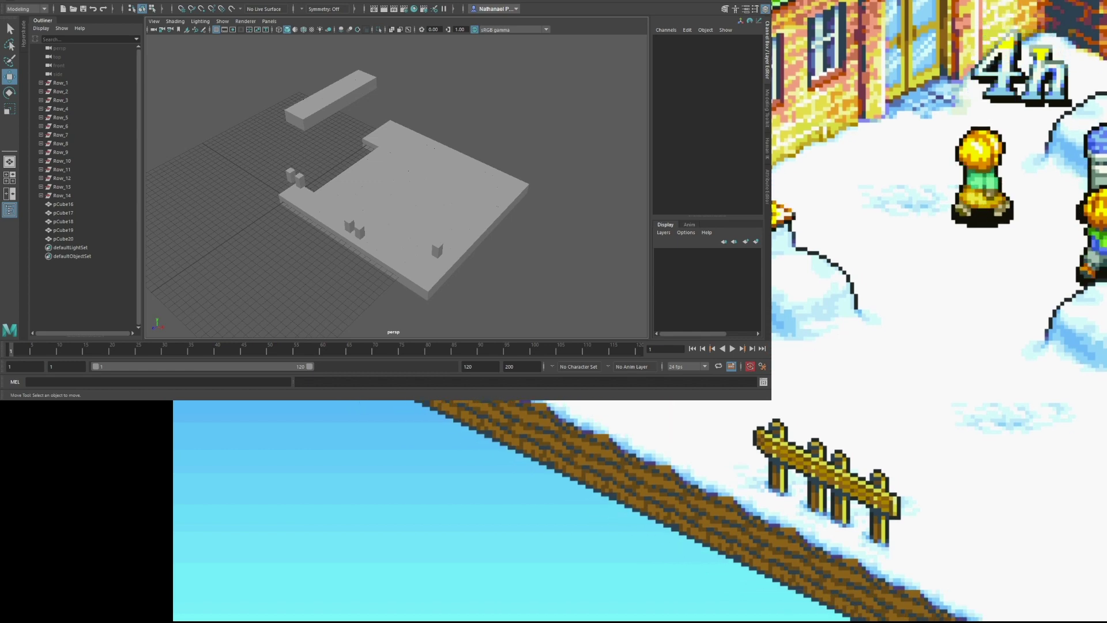
Step: Check the heights of the other character cubes and lower the corner character cube with a smaller Translate Y
mouse_move(288, 283)
left_mouse_down("alt")
mouse_move(297, 252)
mouse_move(291, 272)
left_mouse_up("alt")
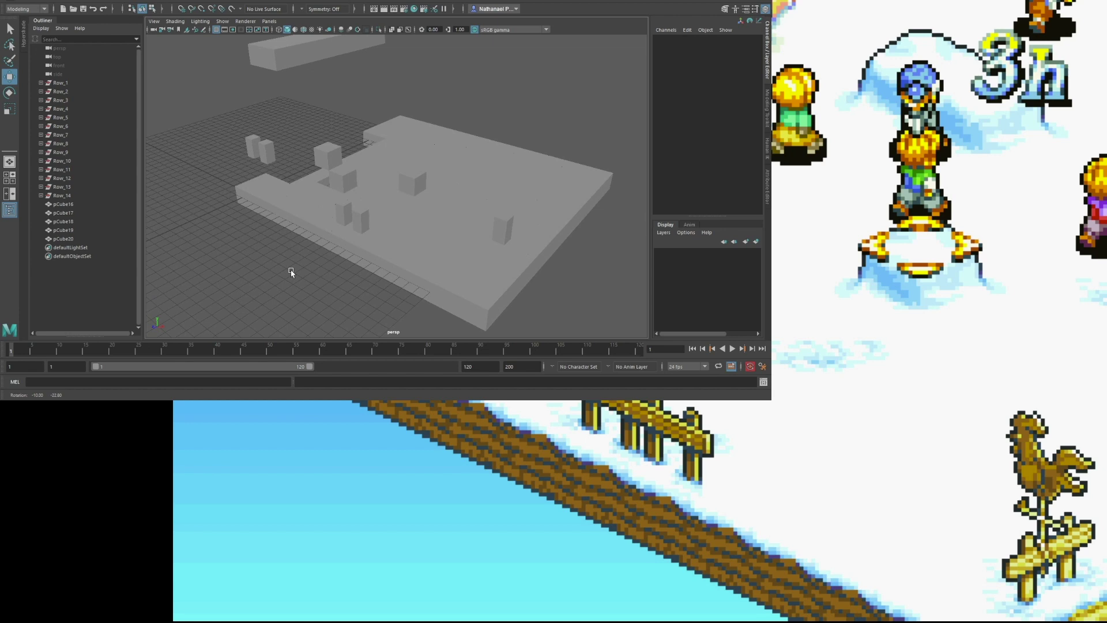
left_click(264, 155)
left_click(355, 227)
left_click(506, 233)
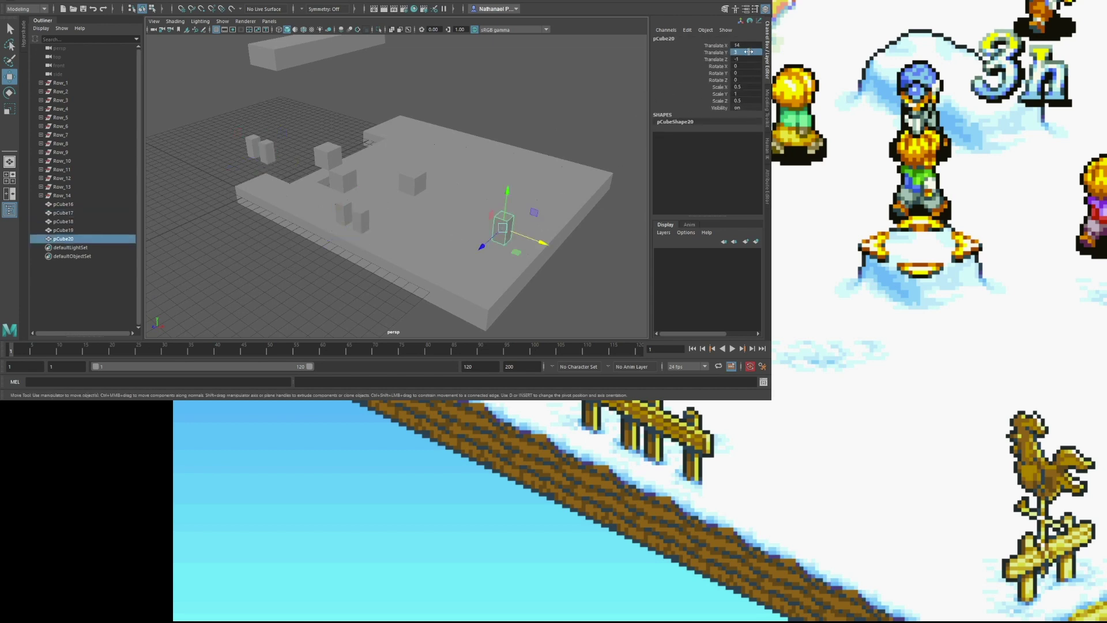
key("Return")
Step: Set the Translate Y of the two raised Row_4 tiles to 1 and 0.5, and lower the raised Row_6 tile
left_click(330, 152)
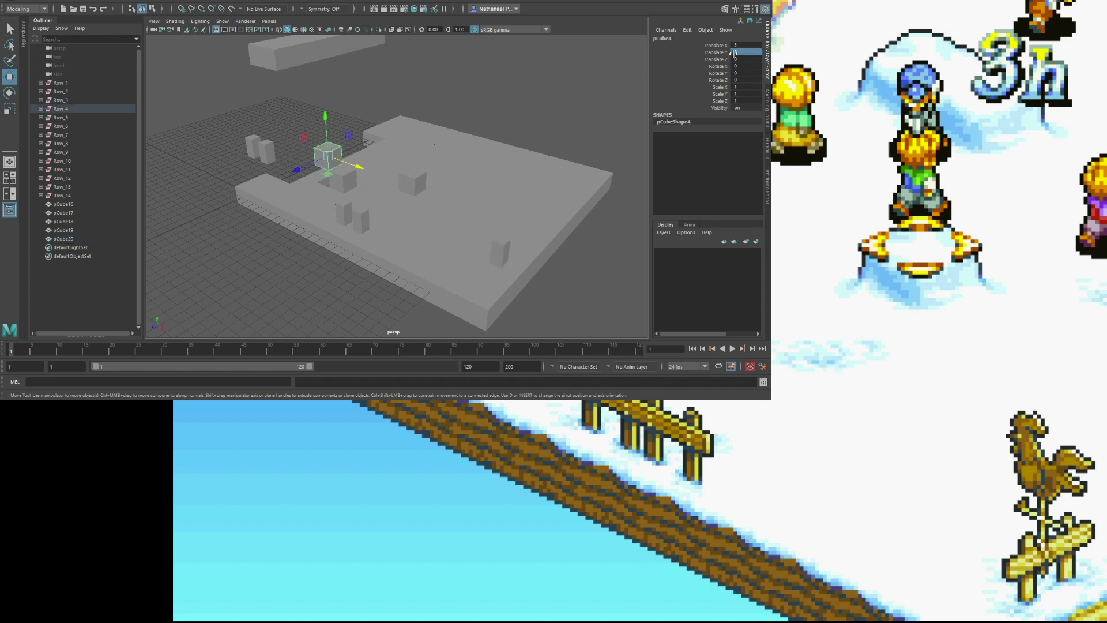
type("1")
key("Return")
left_click(346, 183)
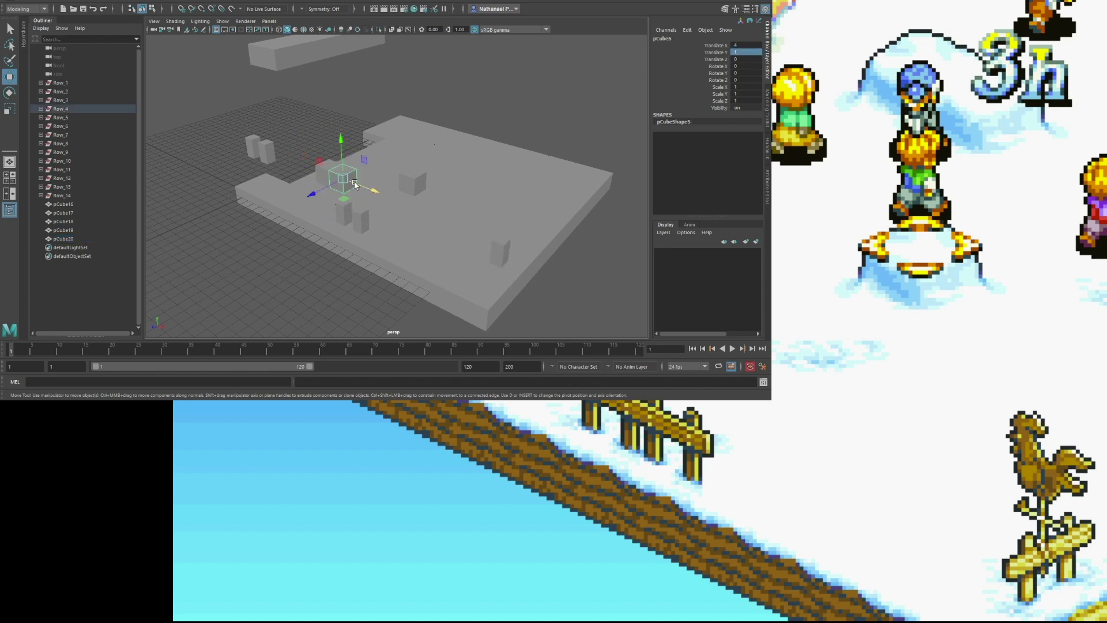
left_click(738, 55)
type(".5")
key("Return")
left_click(416, 187)
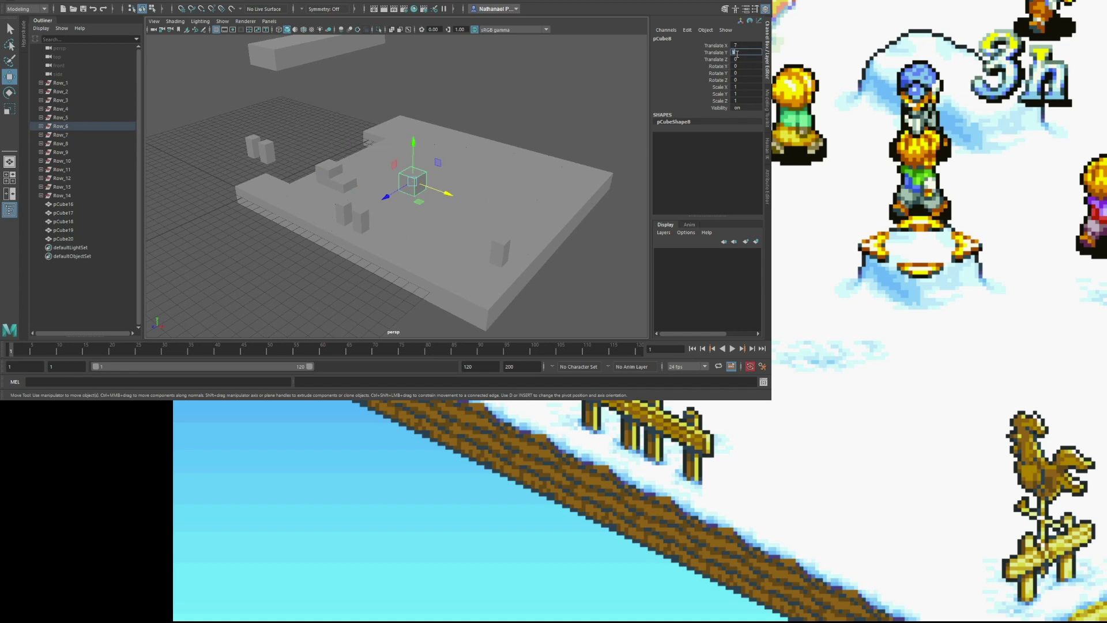
Step: Switch to the game and move the tile cursor along the map edge to check where the next characters stand
key("Right")
key("Right")
key("Right")
key("Right")
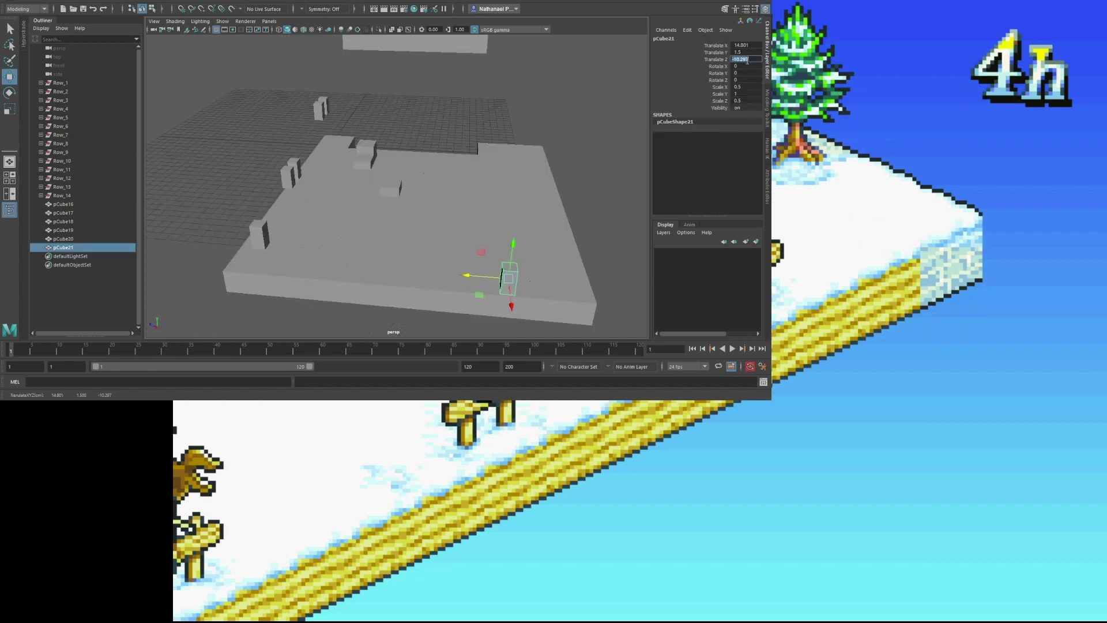
Step: Duplicate the far-edge character cube twice, setting the copies' Translate Z to -9 and -6
key("shift+d")
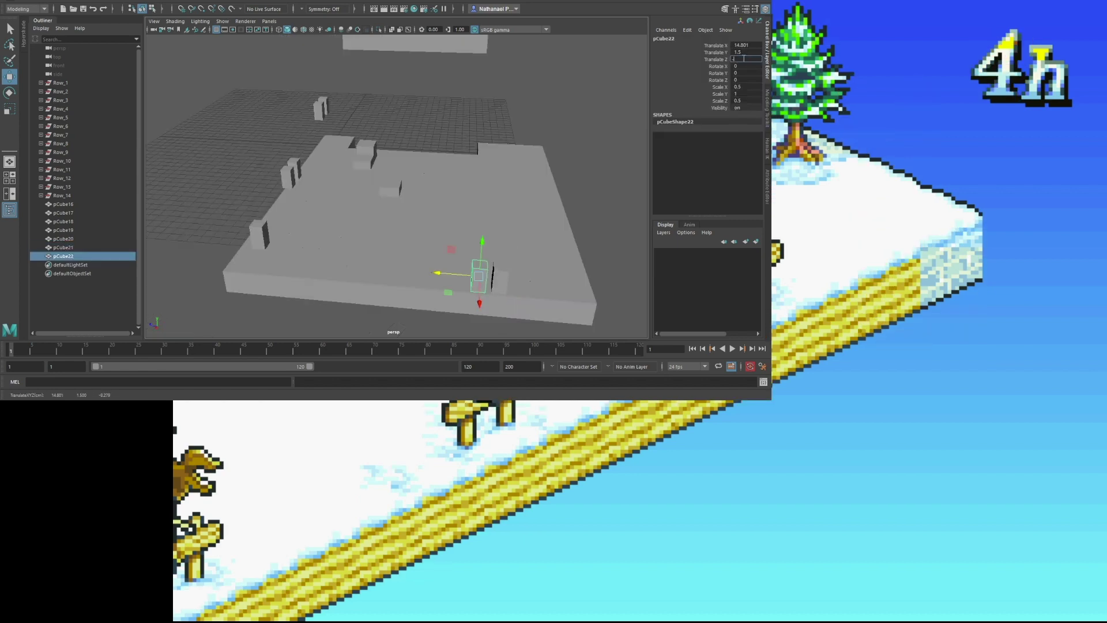
type("9")
key("Return")
key("shift+d")
left_click_drag(429, 271, 347, 265)
left_click(745, 59)
type("-6")
key("Return")
left_click_drag(380, 189, 404, 194, "alt")
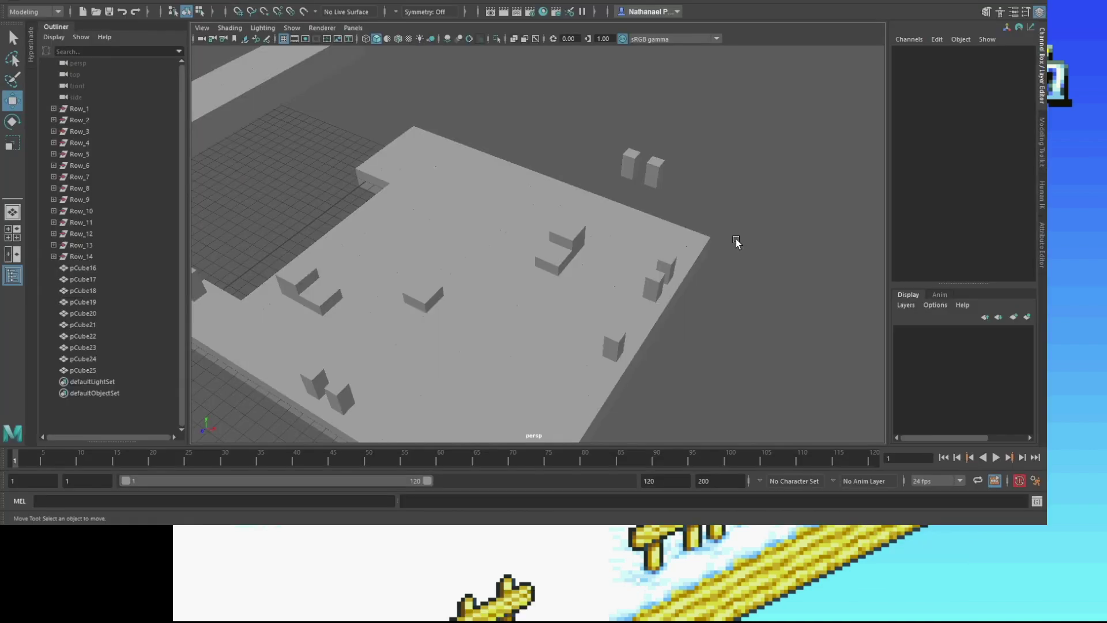
Step: Examine the placed character cubes and raised tiles around the rear edge of the board, selecting some to check their positions
left_click_drag(562, 183, 527, 168, "alt")
left_click_drag(690, 220, 711, 215, "alt")
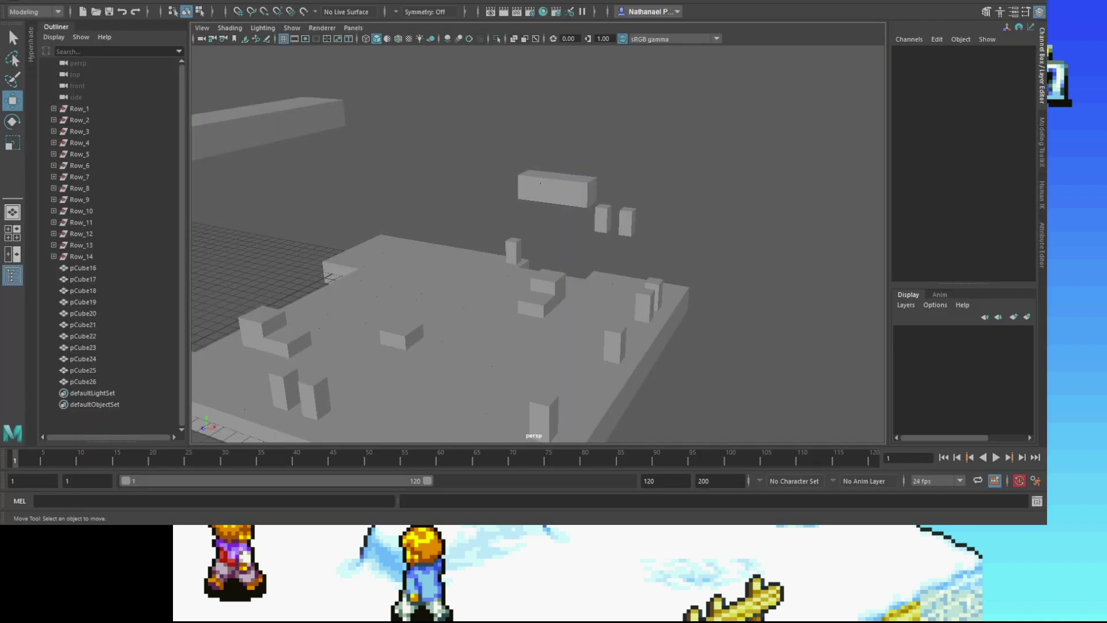
left_click(513, 252)
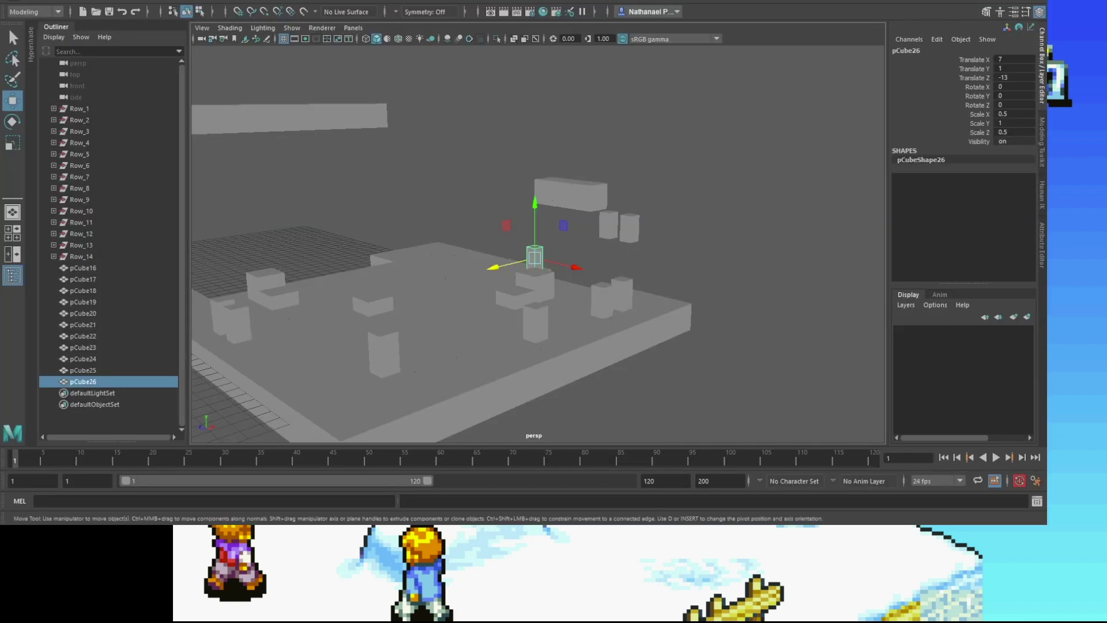
left_click(602, 299)
left_click(518, 252)
left_click(538, 254)
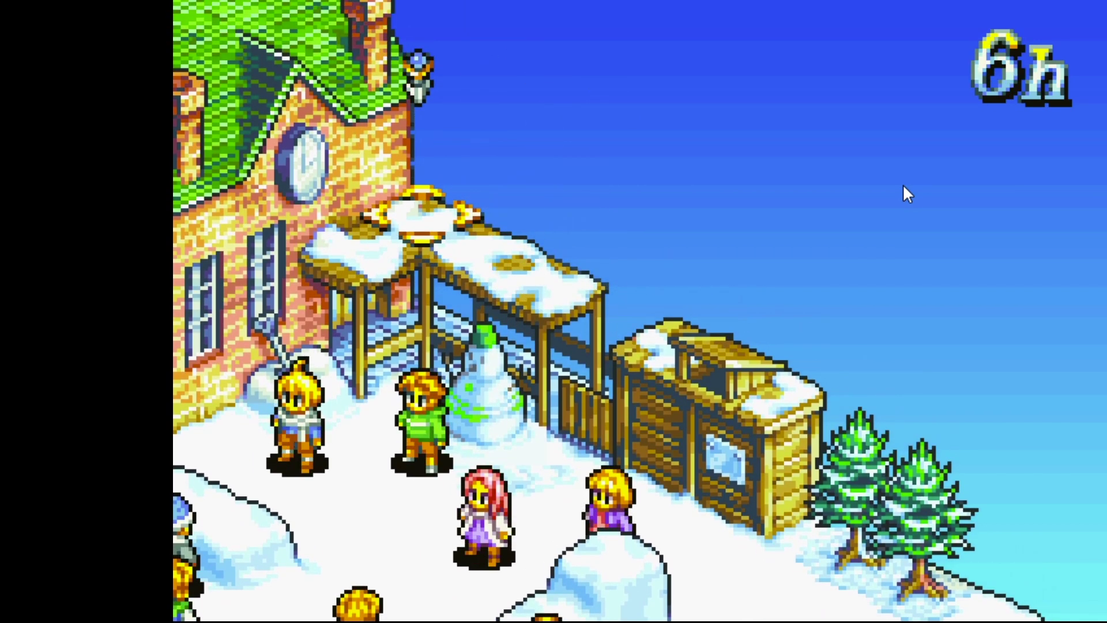
left_click_drag(443, 303, 453, 323, "alt")
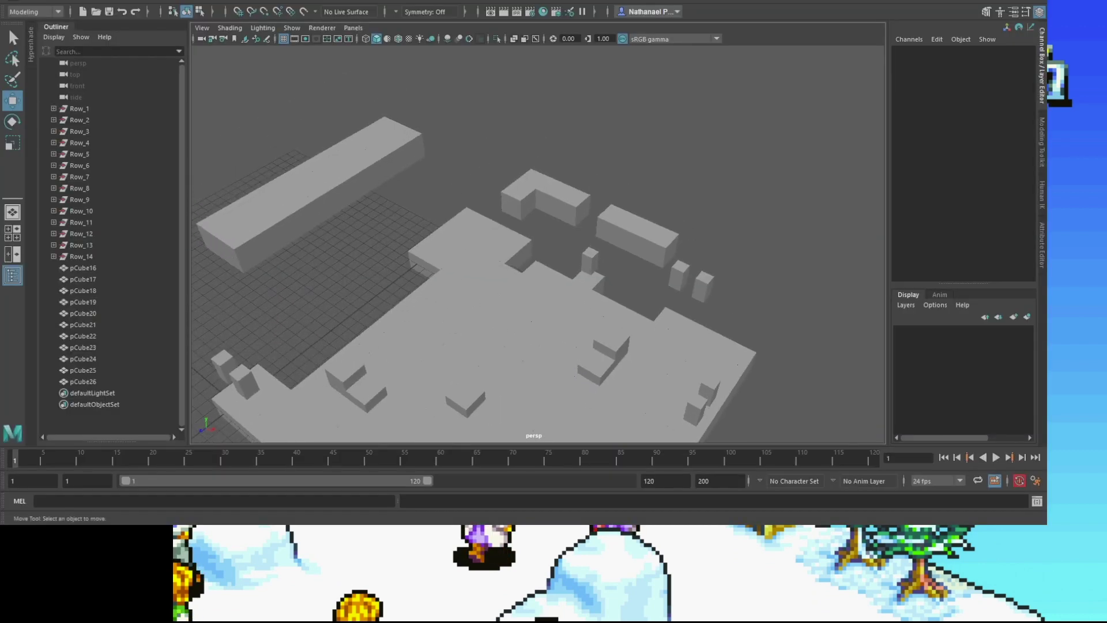
Step: Check the height of the raised Row_9 tiles, then raise the Translate X 3 tiles of Row_11 to Row_14 above the board
key("alt+Tab")
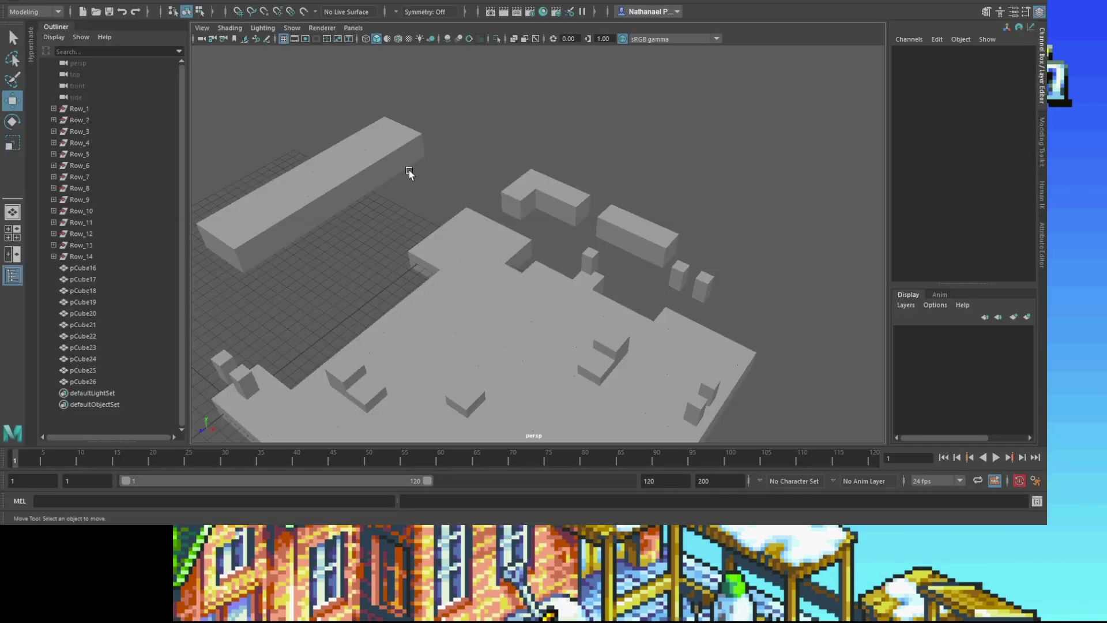
left_click(406, 165)
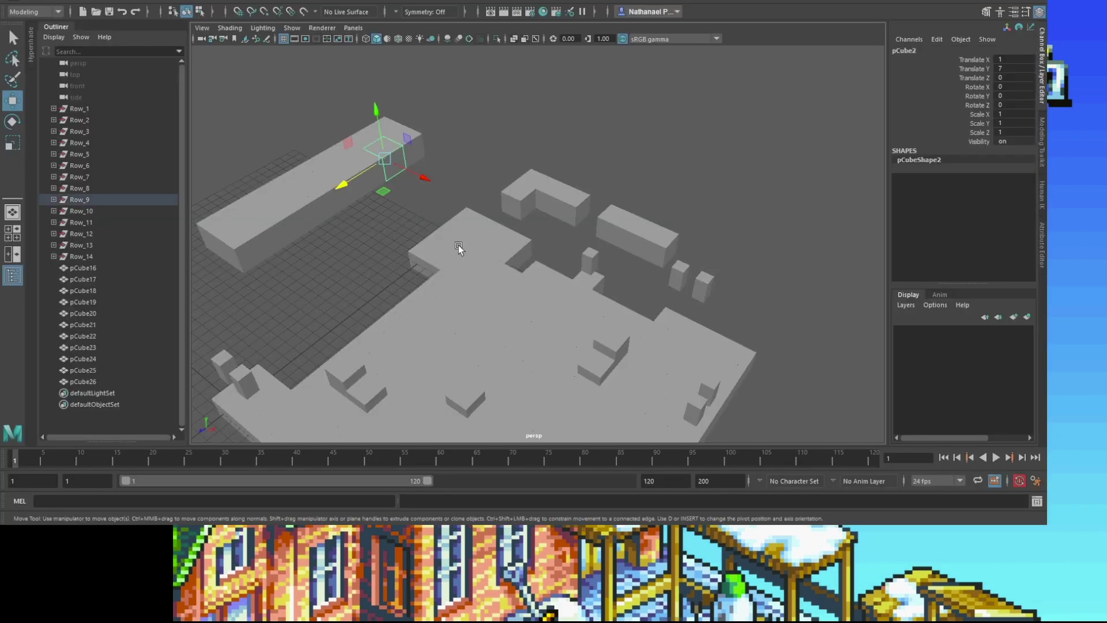
left_click(457, 271)
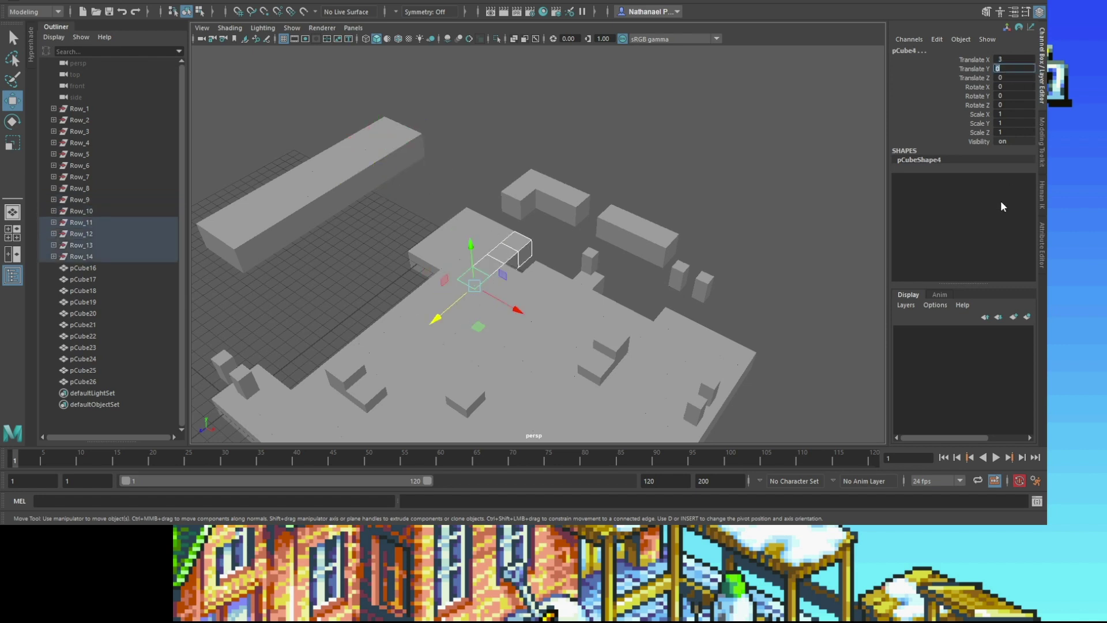
key("Return")
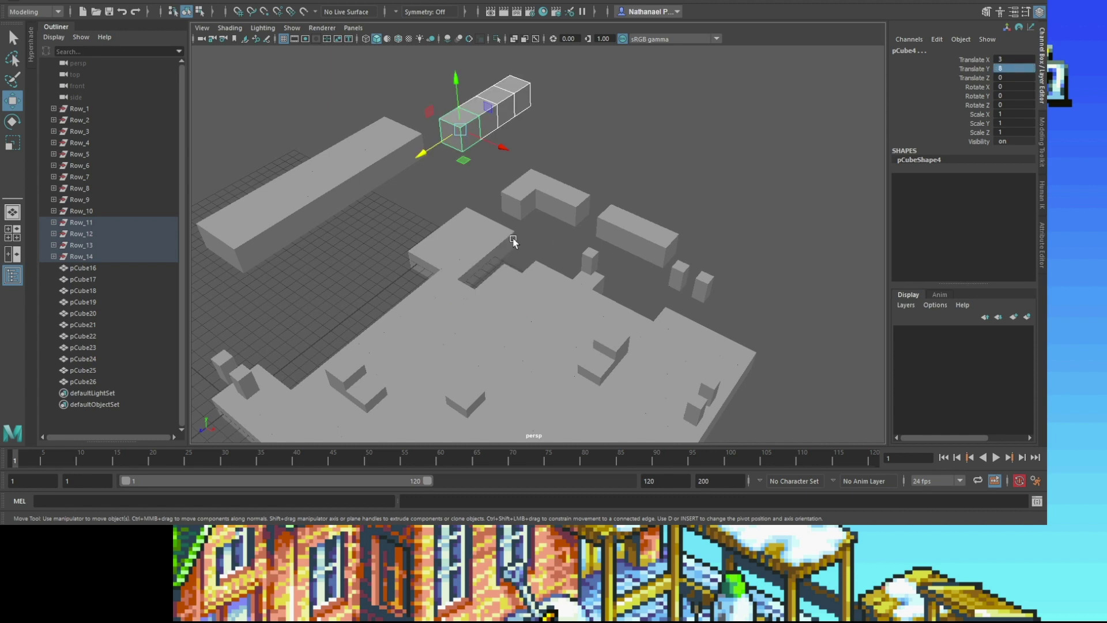
scroll(476, 244, "down", 8)
left_click(491, 277)
left_click_drag(503, 314, 503, 366, "alt")
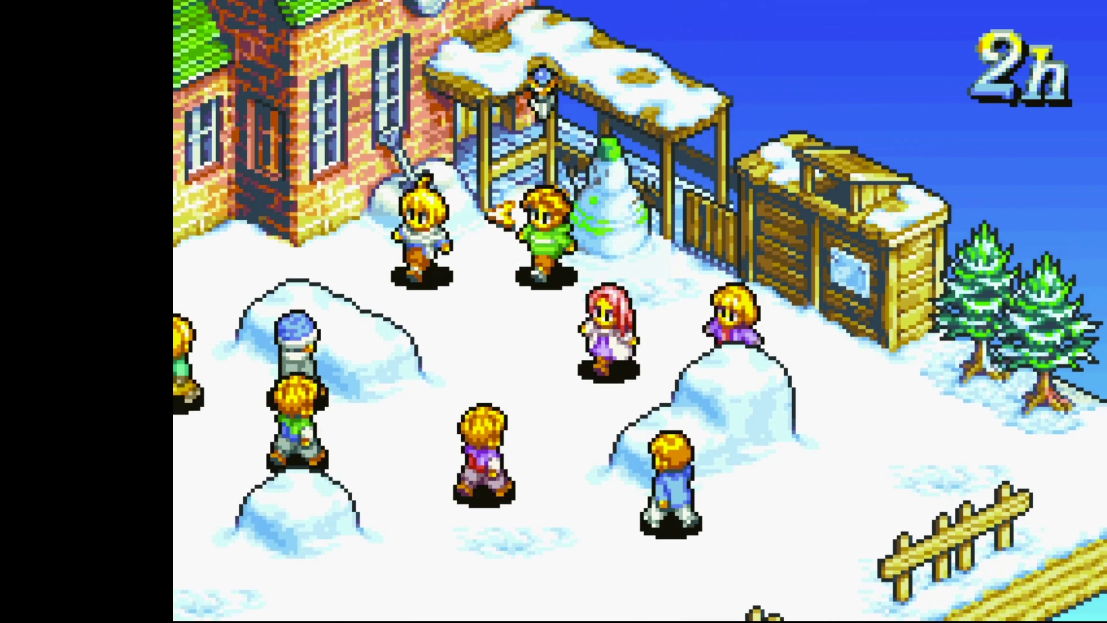
Step: Move the game's tile cursor around the porch and snowman to examine the tile layout there
key("Down")
key("Right")
key("Down")
key("Left")
key("Left")
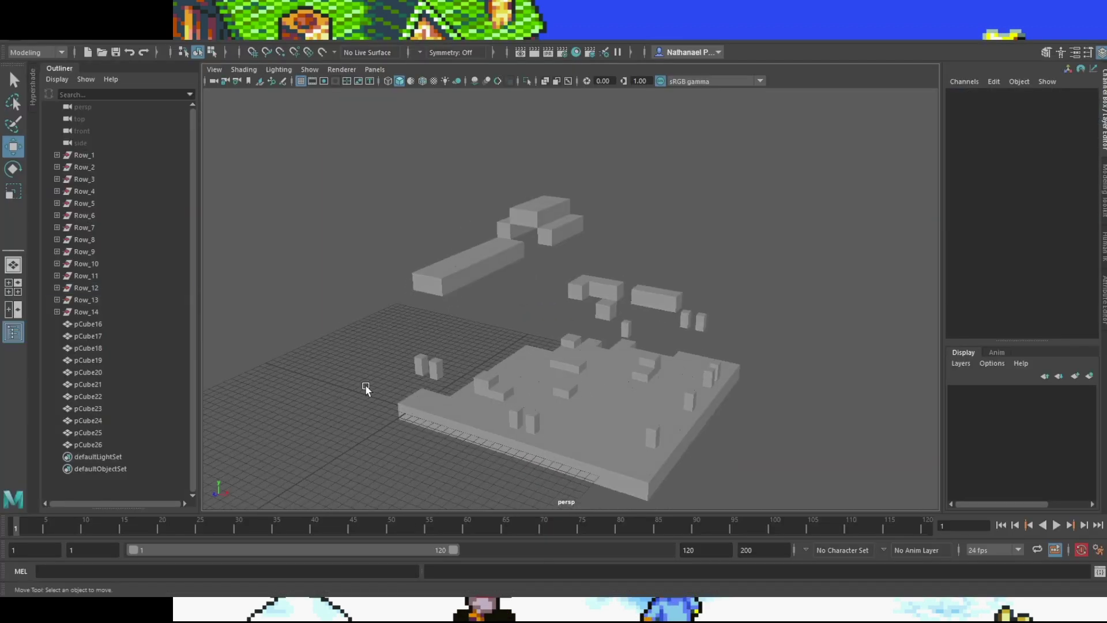
Step: Combine Row_1 to Row_14 and the cubes pCube16 to pCube26 into one polygon mesh
middle_click_drag(405, 425, 397, 342, "alt")
left_click_drag(391, 391, 442, 378, "alt")
scroll(439, 419, "up", 4)
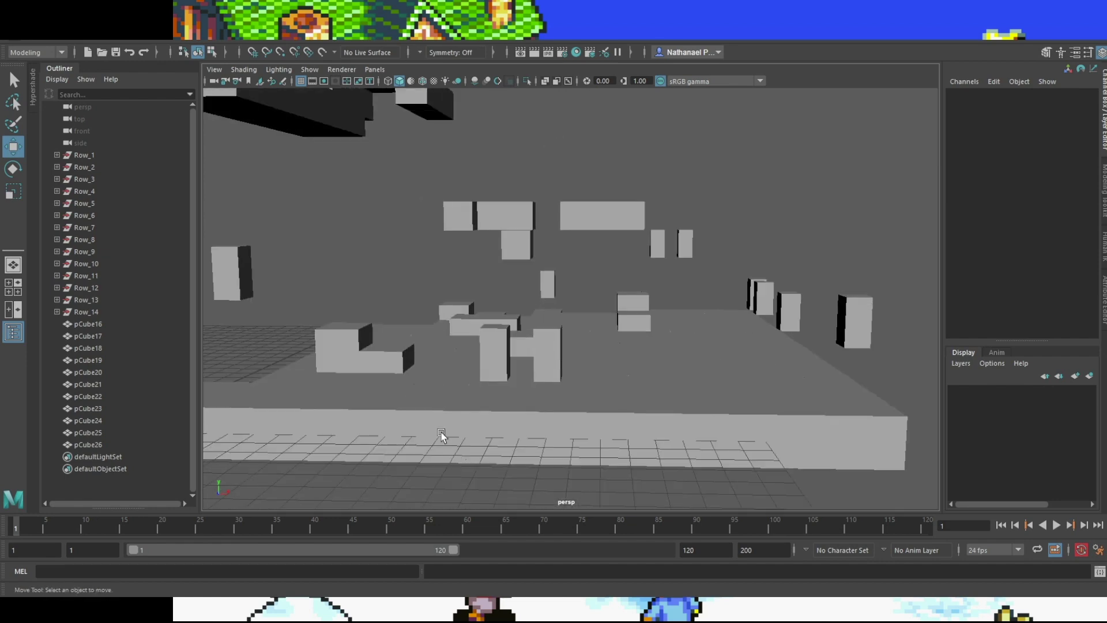
scroll(428, 437, "down", 1)
middle_click_drag(428, 438, 509, 408, "alt")
left_click_drag(509, 407, 473, 378, "alt")
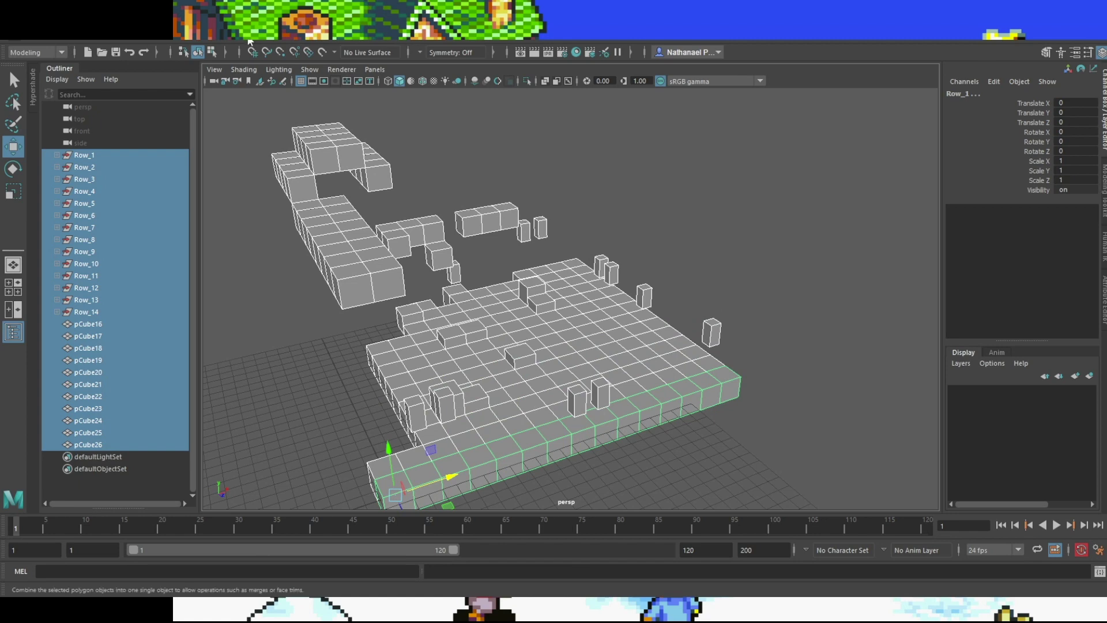
left_click(247, 37)
Step: Delete the outer side and underside faces of the combined board, keeping the tile tops
left_click_drag(608, 397, 516, 344, "alt")
right_click_drag(524, 288, 529, 297)
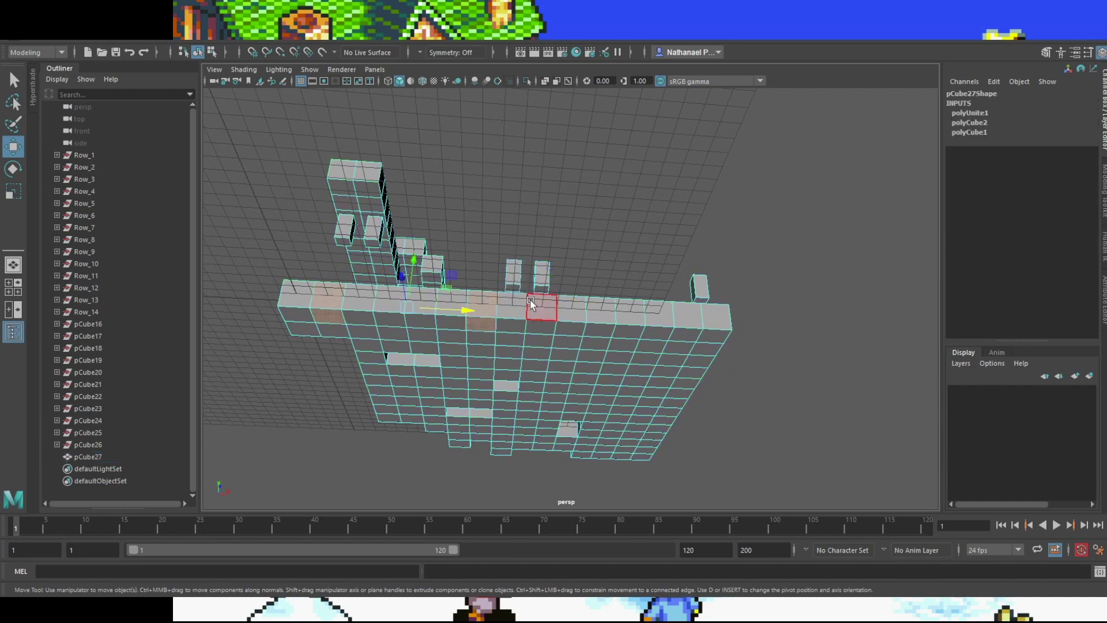
key("space")
key("space")
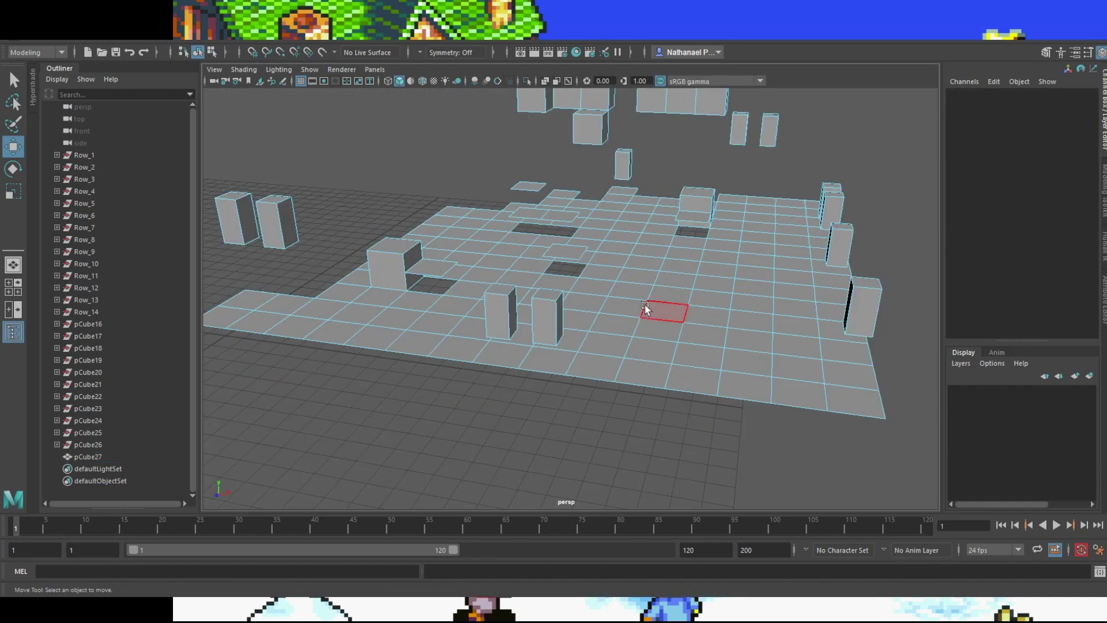
Step: Delete the remaining side faces of the low raised tiles on the board, leaving only their top faces
mouse_move(544, 326)
left_mouse_down("alt")
mouse_move(543, 305)
mouse_move(528, 321)
left_mouse_up("alt")
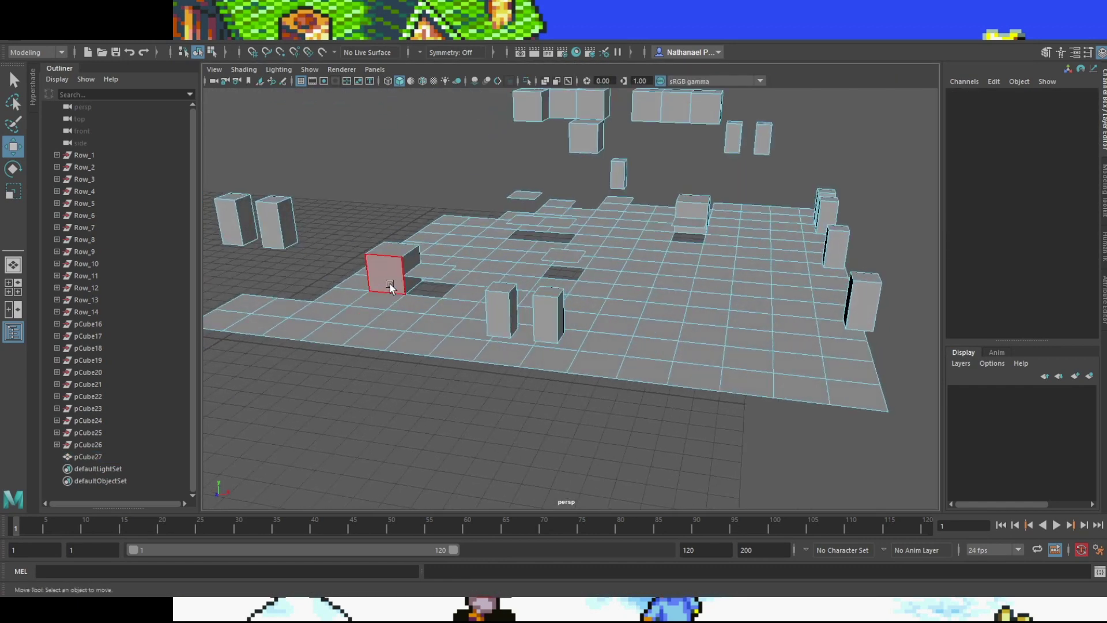
left_click(392, 279)
key("Delete")
left_click_drag(391, 269, 553, 386, "alt")
right_click_drag(553, 385, 569, 345, "alt")
left_click_drag(570, 344, 546, 365, "alt")
right_click_drag(546, 366, 521, 345, "alt")
middle_click_drag(522, 345, 498, 346, "alt")
left_click(584, 295)
key("Delete")
left_click(556, 290)
key("Delete")
left_click(575, 304)
key("Delete")
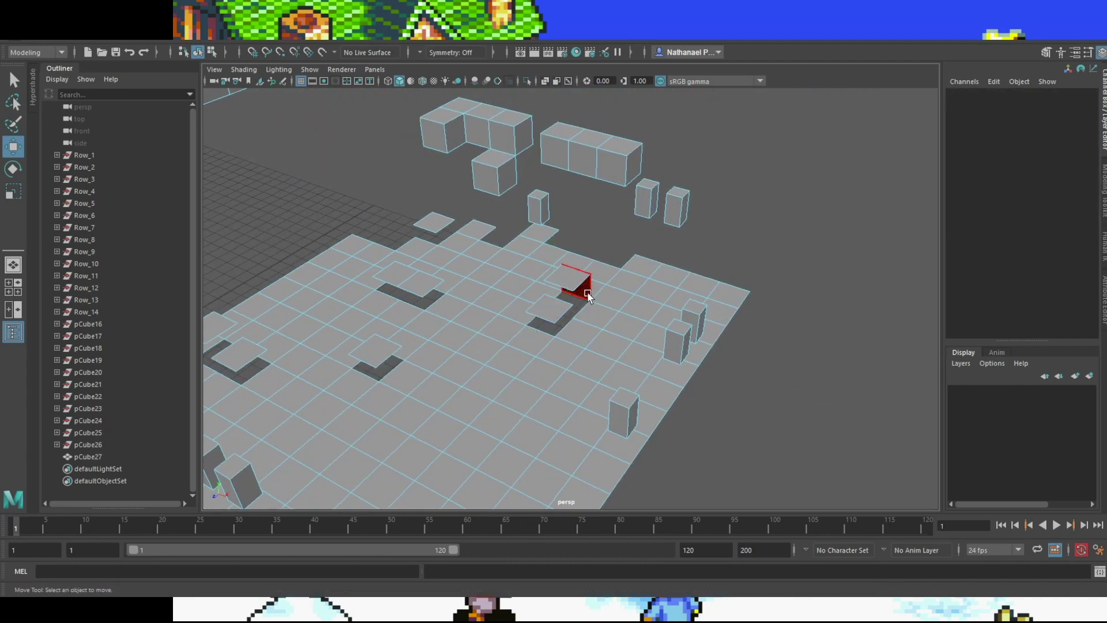
Step: Bridge two adjacent edges of the single raised tile in mid-board to the matching floor edges
left_click_drag(576, 386, 492, 316, "alt")
scroll(507, 361, "up", 5)
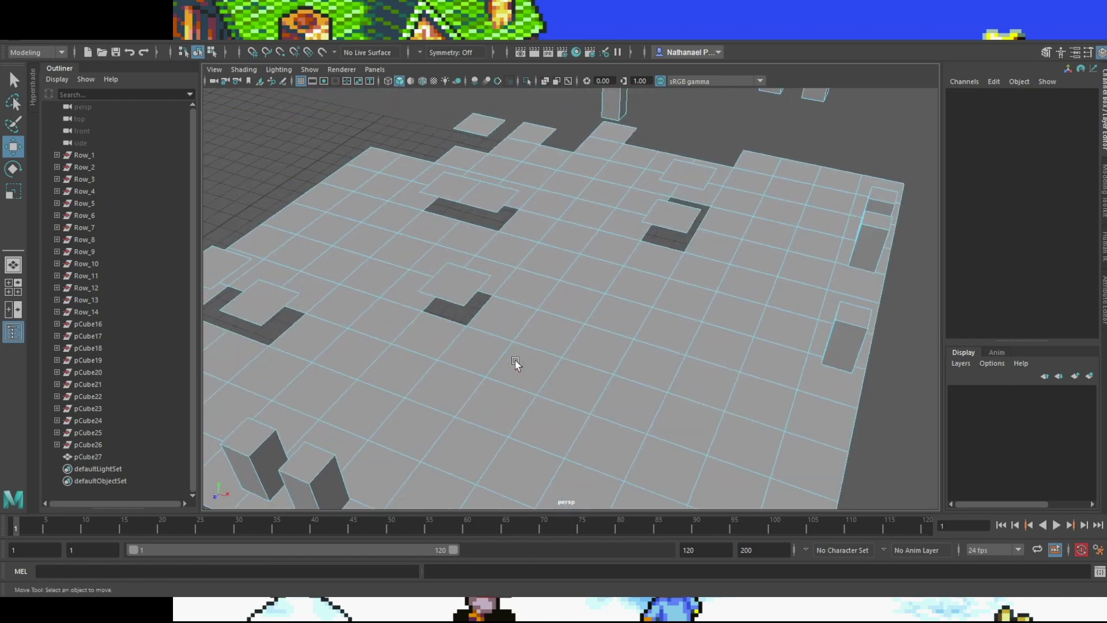
left_click_drag(436, 225, 461, 326, "alt")
left_click(457, 321)
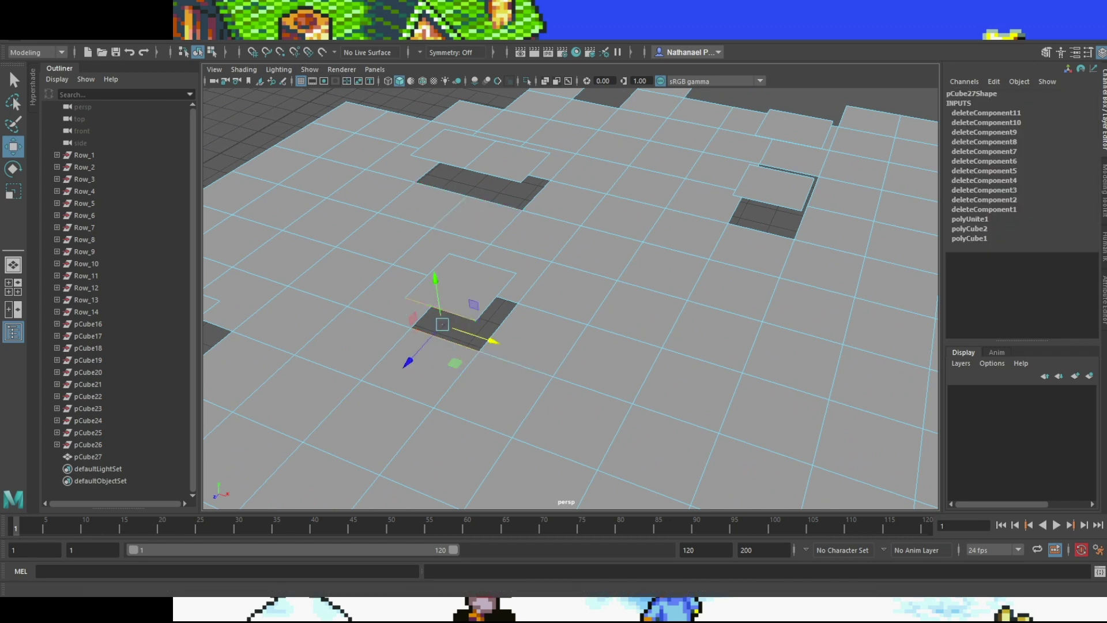
left_click(498, 294)
left_click(499, 326, "shift")
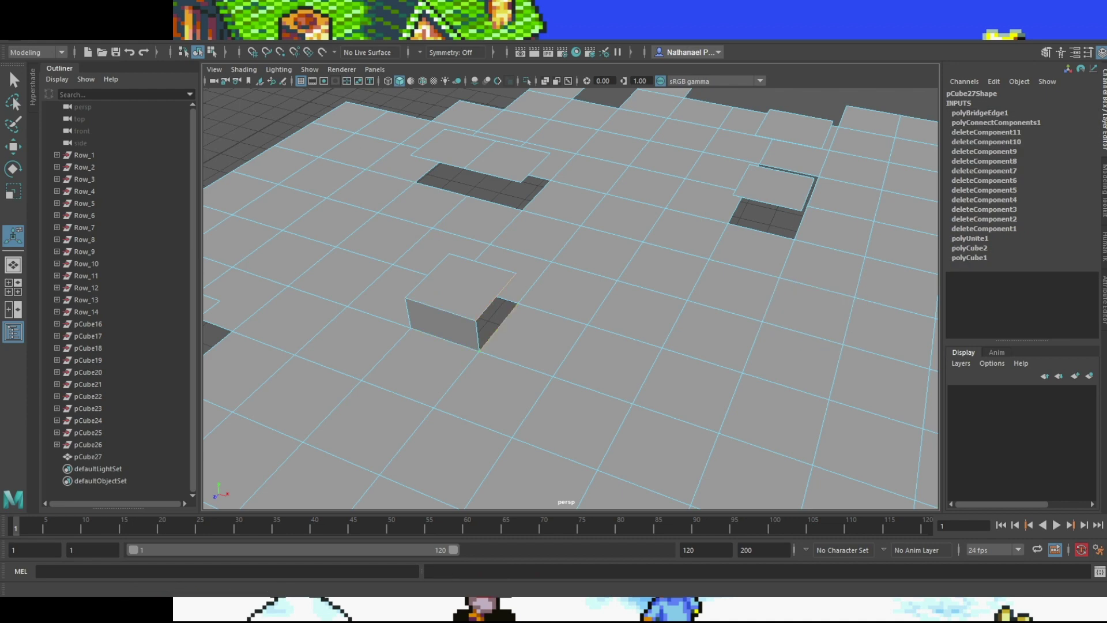
left_click(274, 51)
Step: Bridge the single raised tile's two remaining open sides down to the floor
left_click_drag(575, 230, 445, 275, "alt")
middle_click_drag(680, 383, 392, 249, "alt")
left_click_drag(392, 249, 533, 296, "alt")
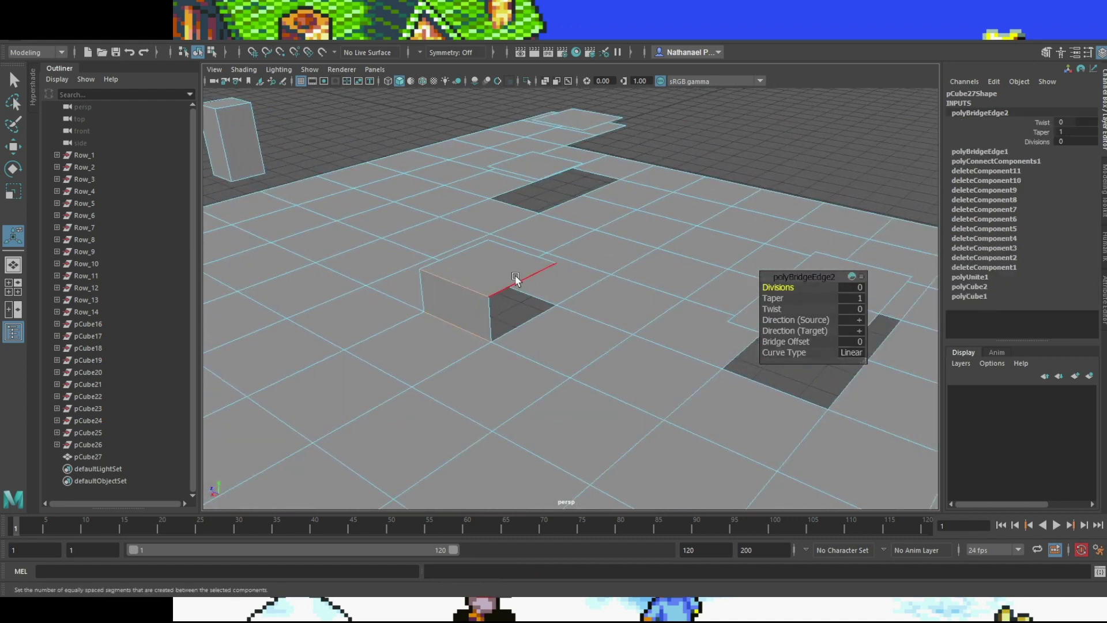
left_click(516, 279)
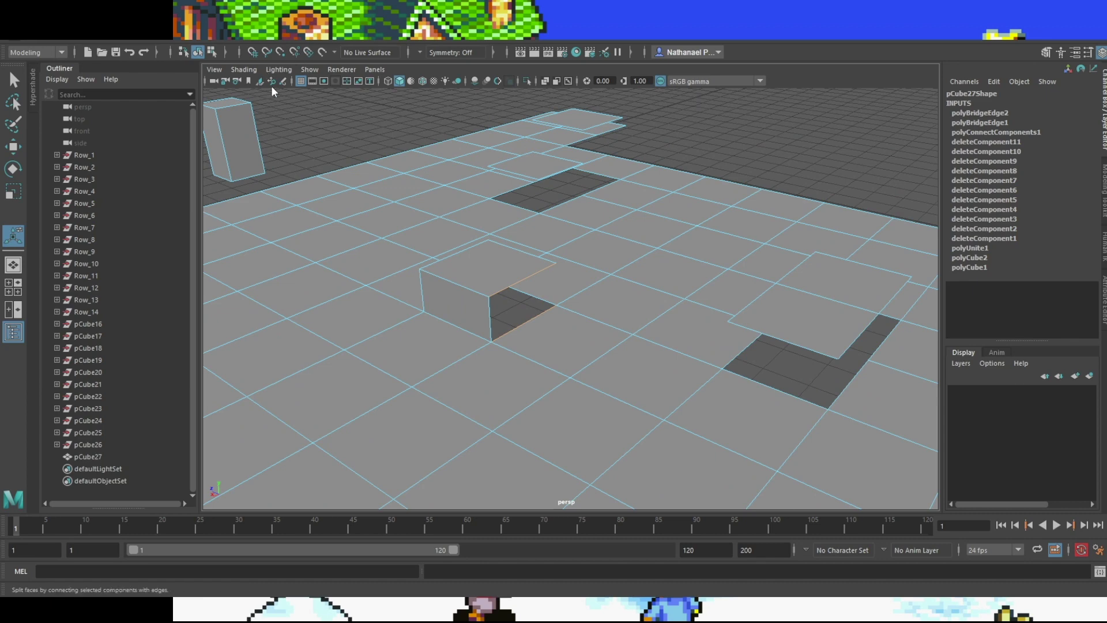
left_click(268, 50)
left_click_drag(616, 271, 441, 251, "alt")
middle_click_drag(611, 369, 439, 304, "alt")
left_click(525, 280)
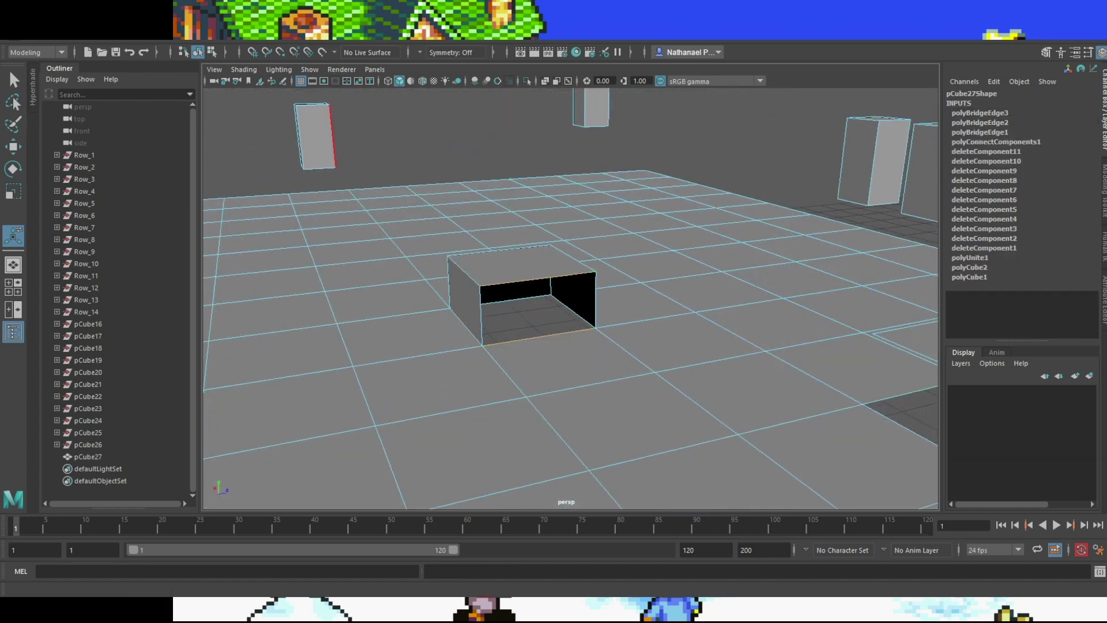
left_click(267, 50)
Step: Bridge one end and one long side of the two-tile raised block to the floor edges around its hole
scroll(521, 329, "down", 4)
middle_click_drag(521, 329, 587, 306, "alt")
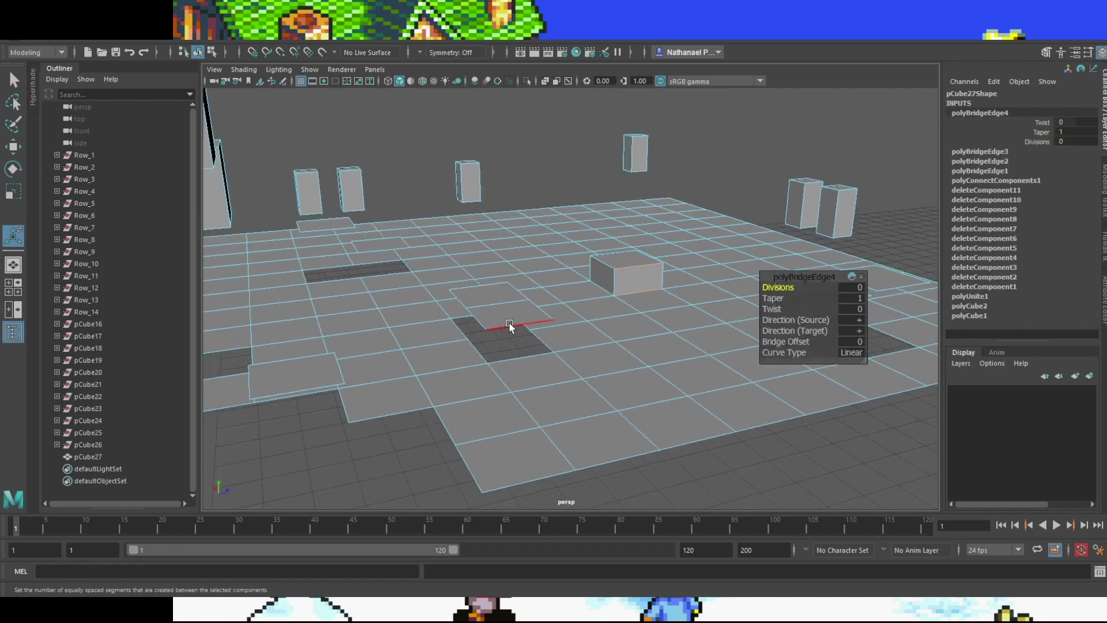
left_click(509, 326)
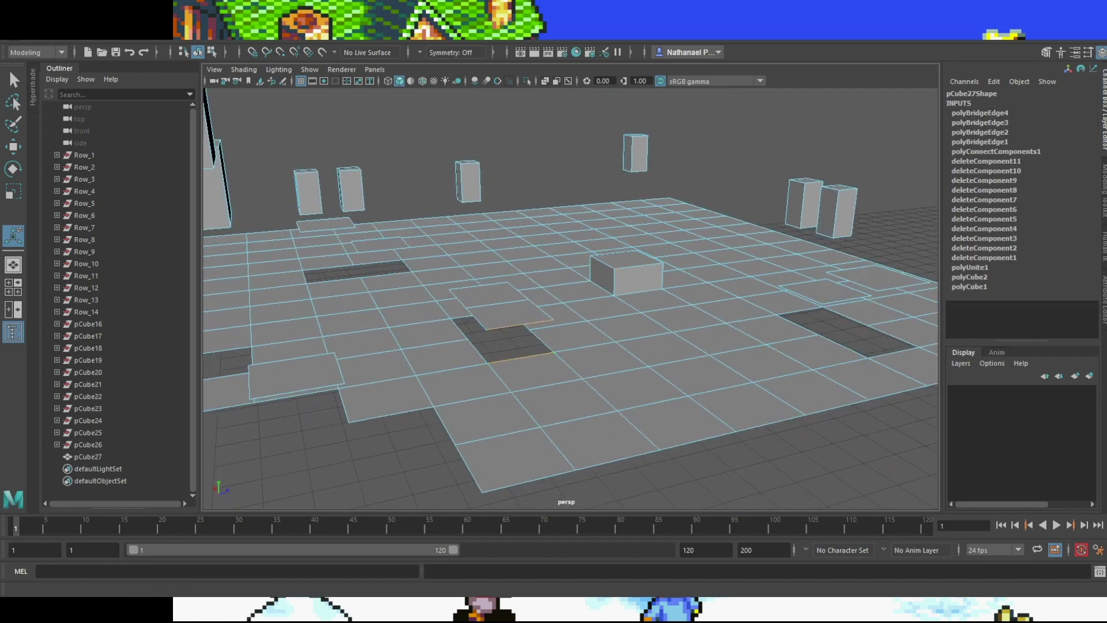
left_click(260, 50)
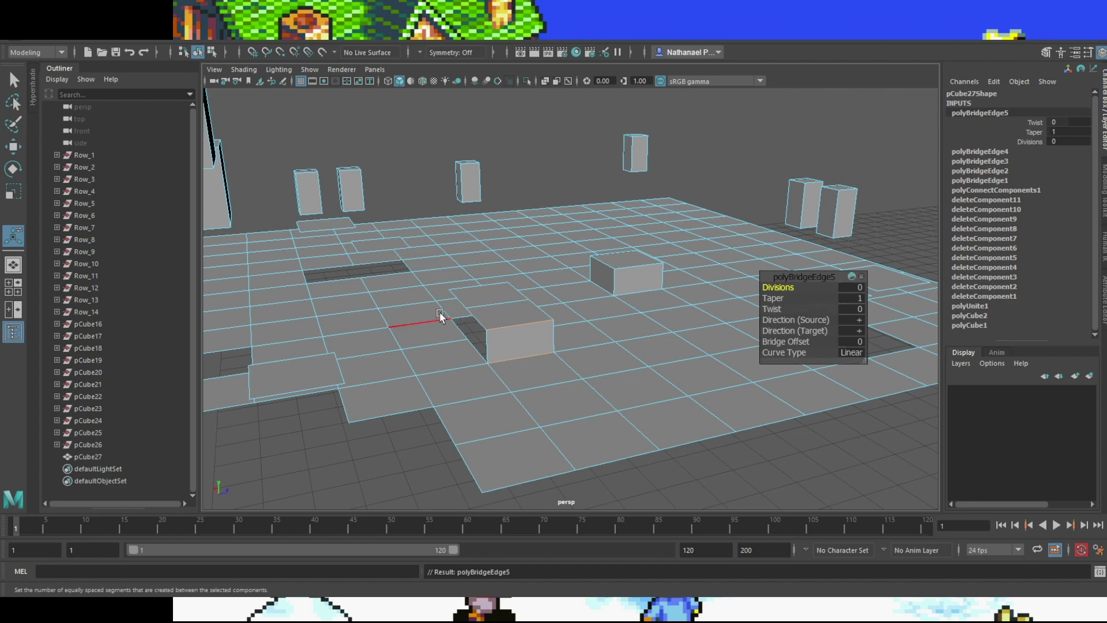
left_click_drag(439, 314, 591, 365, "alt")
middle_click_drag(650, 329, 470, 266, "alt")
left_click(459, 241)
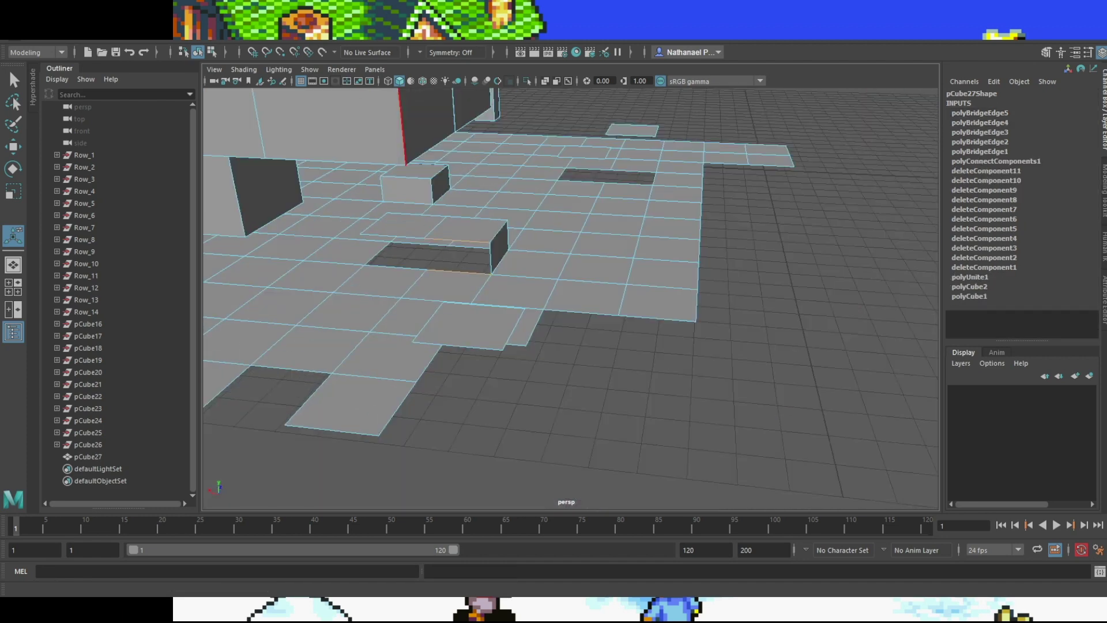
key("g")
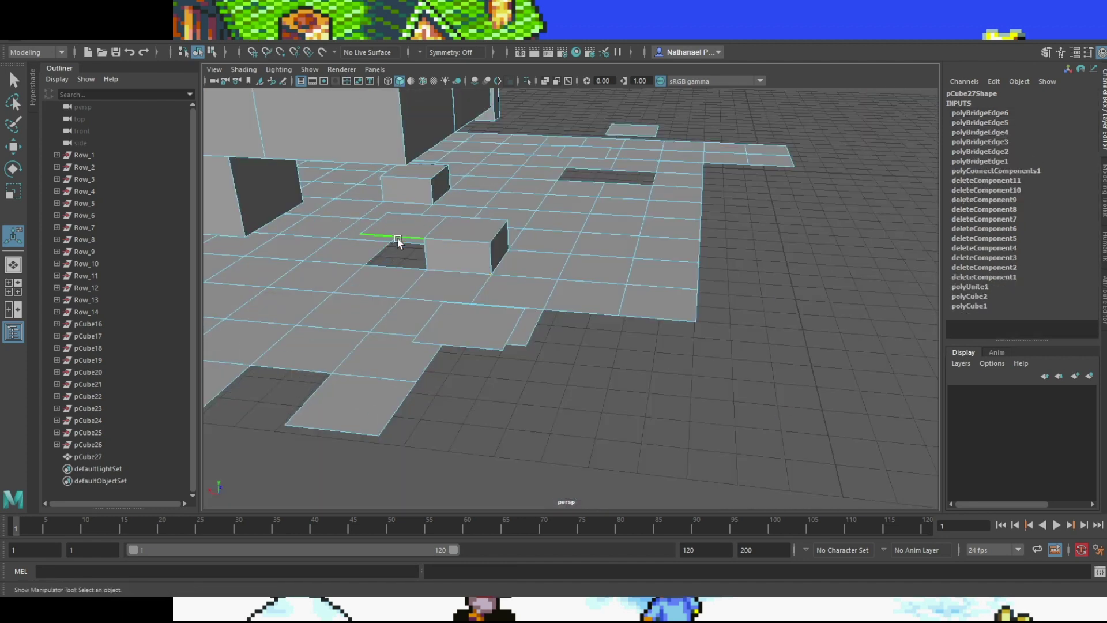
left_click(402, 267, "shift")
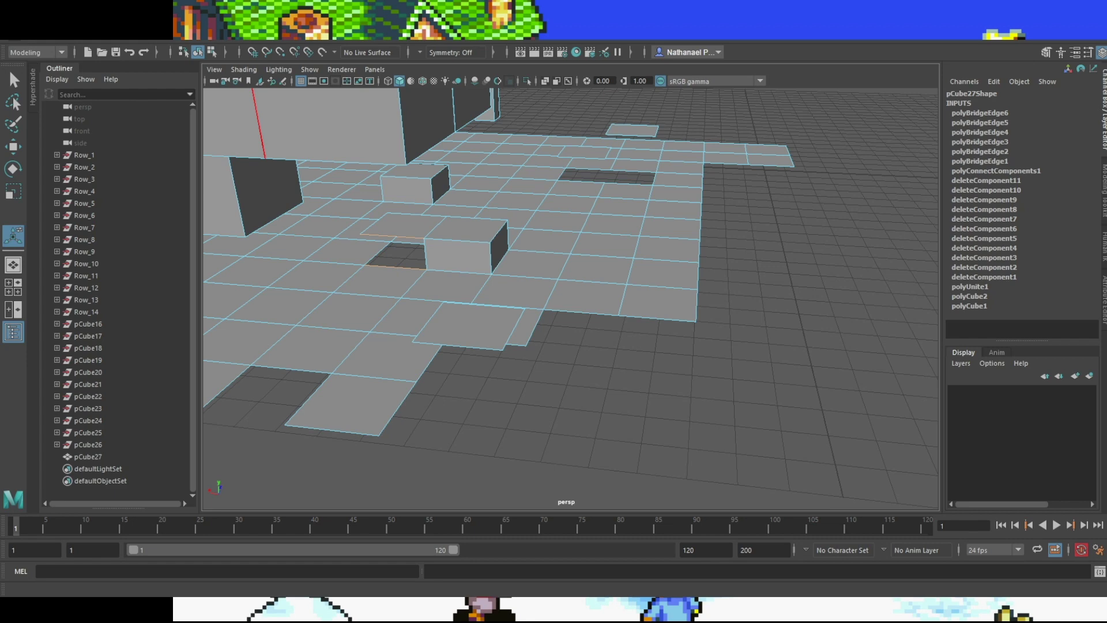
left_click(265, 55)
Step: Bridge the two-tile block's opposite end and its other long side to the floor
left_click_drag(334, 155, 569, 244, "alt")
left_click(636, 337)
left_click(624, 362, "shift")
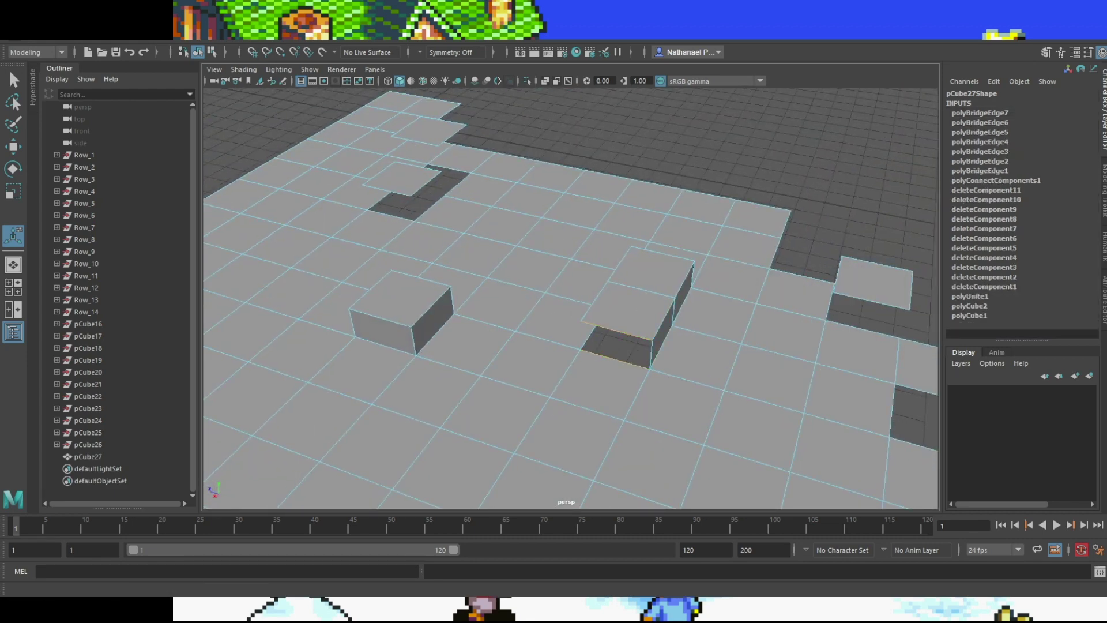
left_click(265, 46)
left_click_drag(404, 190, 698, 276, "alt")
left_click(690, 165)
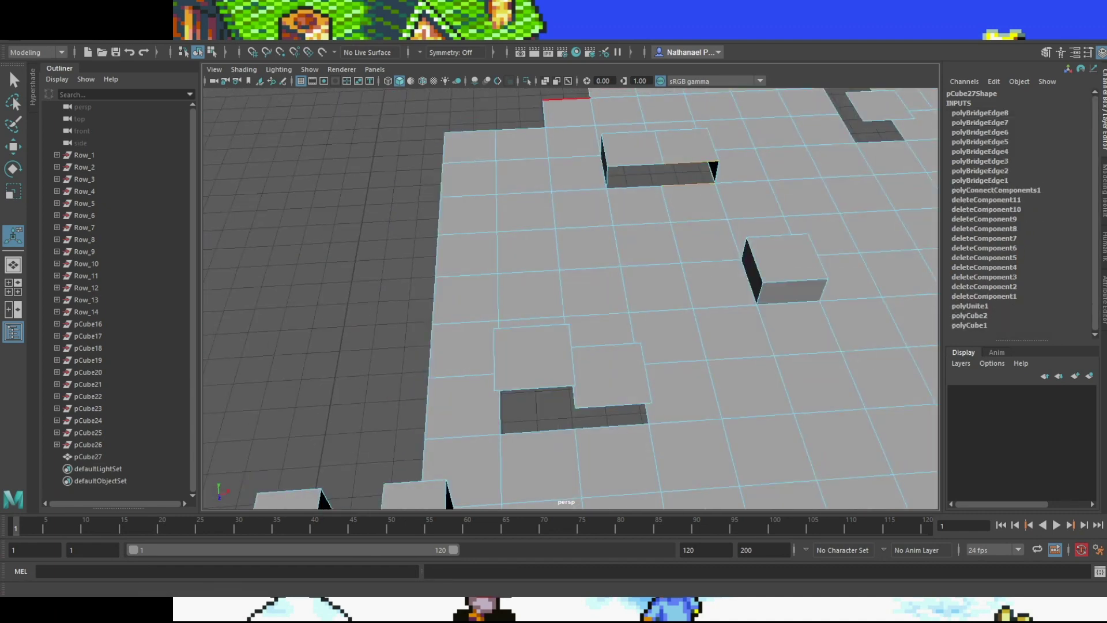
left_click(277, 53)
left_click(644, 182)
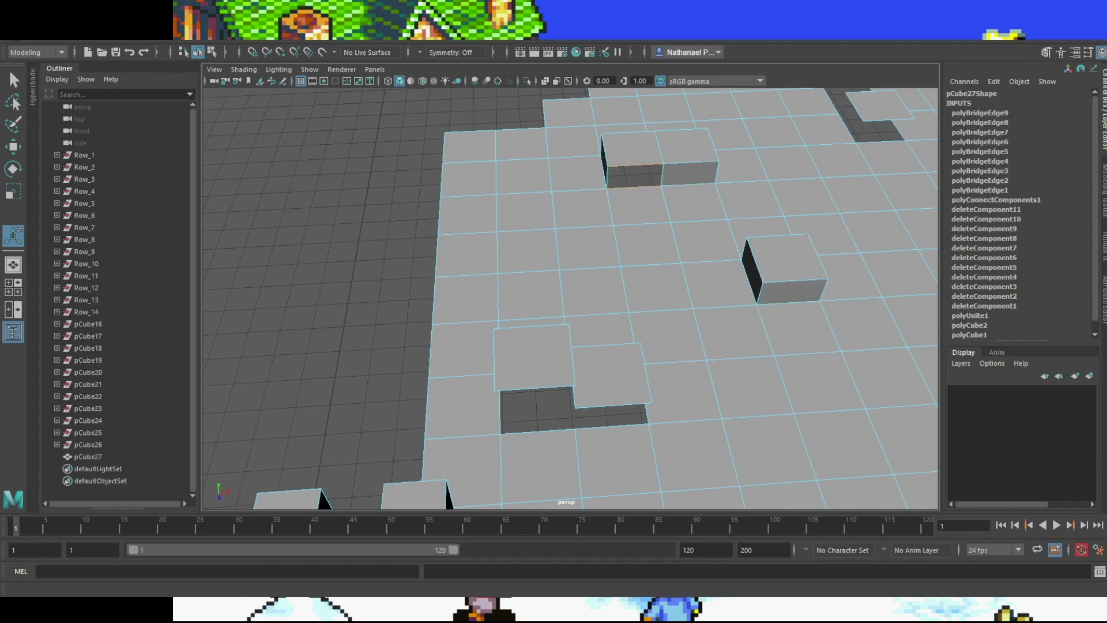
left_click(266, 52)
Step: Bridge the front edges of the stepped tile pair near the board's edge to the floor, plus the riser between its two heights
left_click_drag(496, 139, 708, 245, "alt")
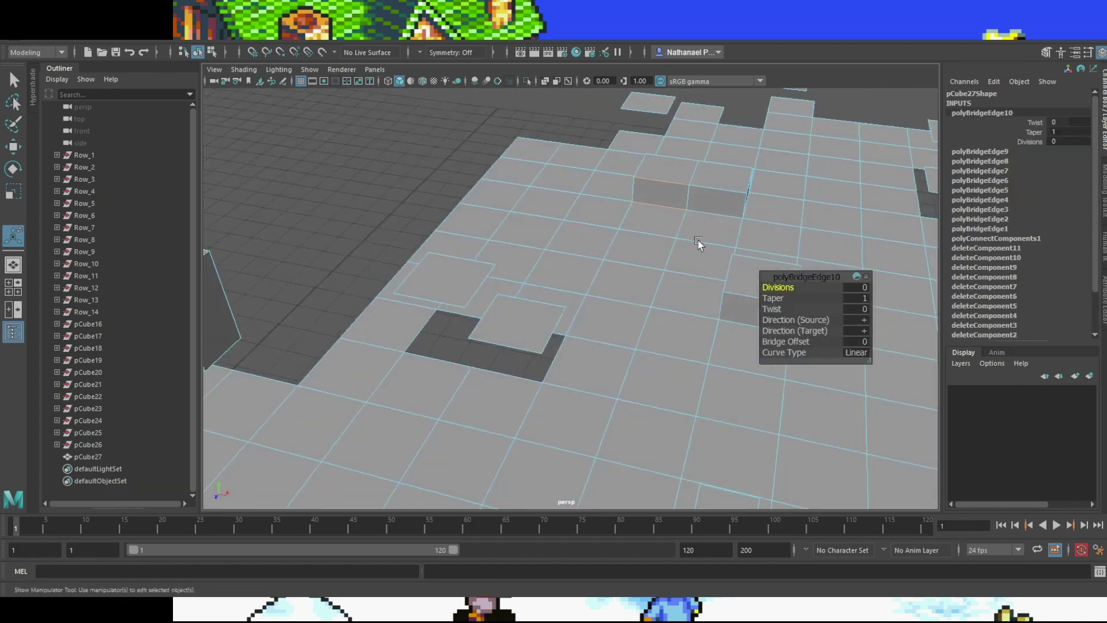
left_click(510, 379)
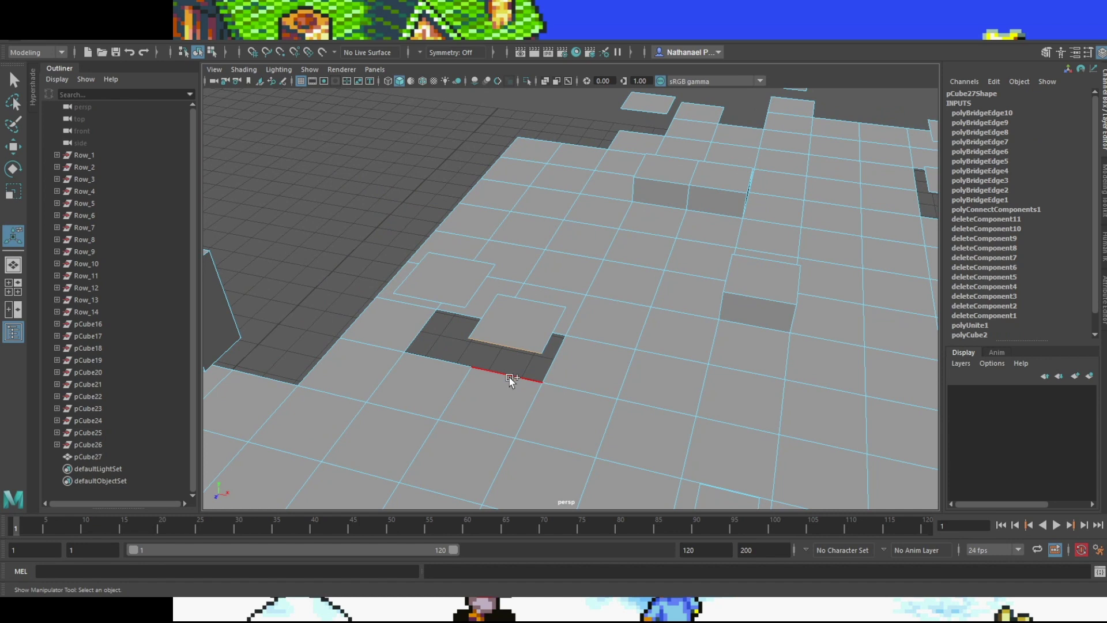
left_click(264, 52)
left_click(437, 360)
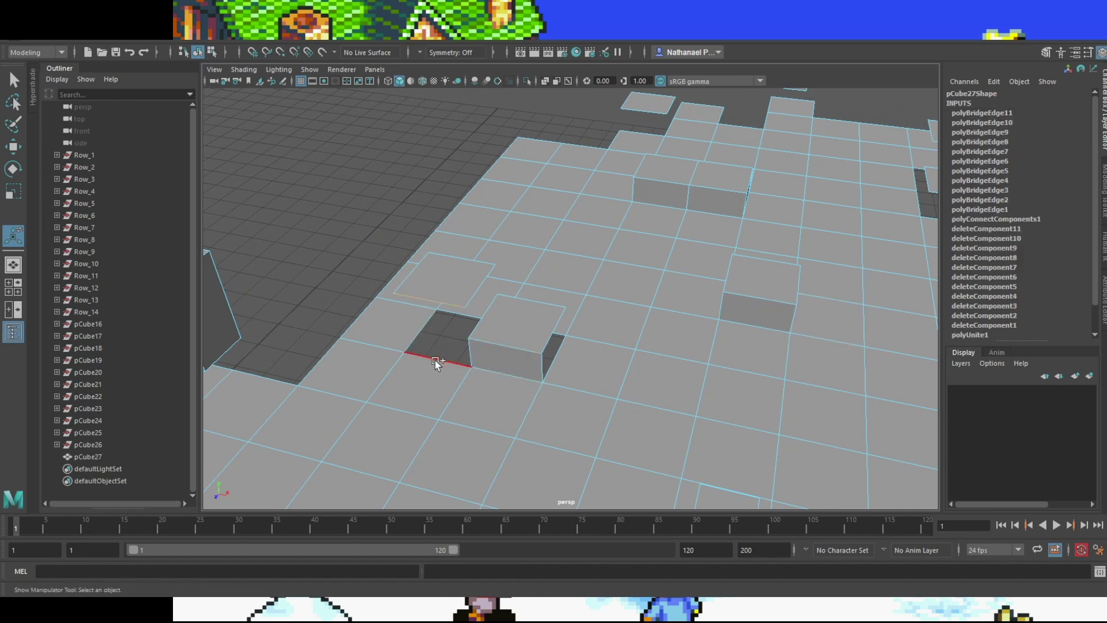
left_click(265, 51)
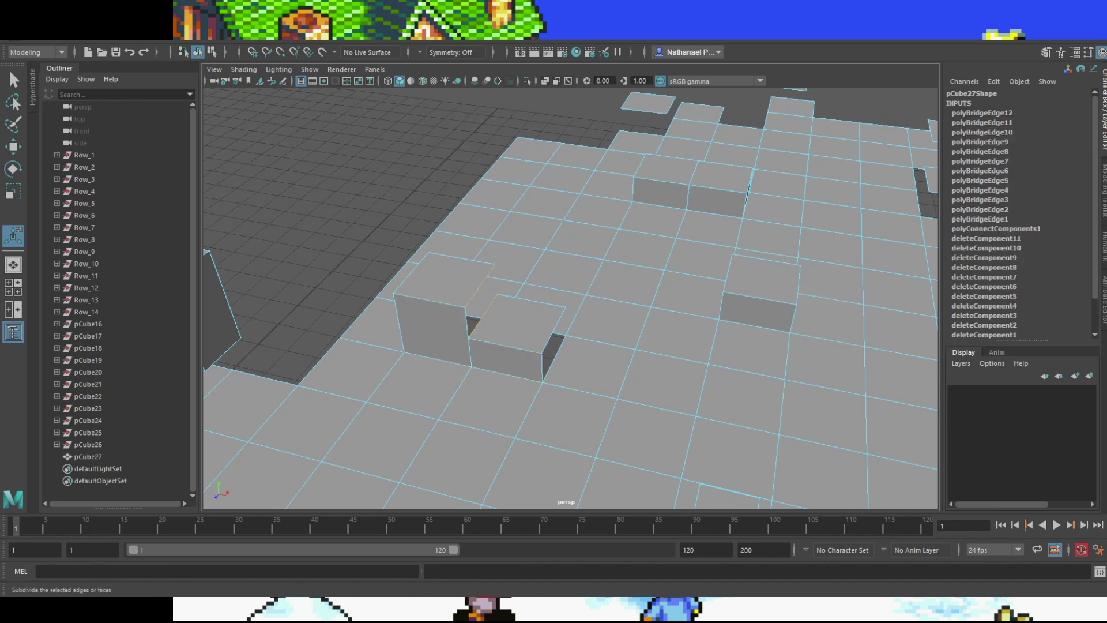
left_click(267, 50)
Step: Bridge the open ends and back edges of that stepped pair to the floor, closing all its sides
left_click_drag(502, 200, 470, 215, "alt")
left_click(382, 235)
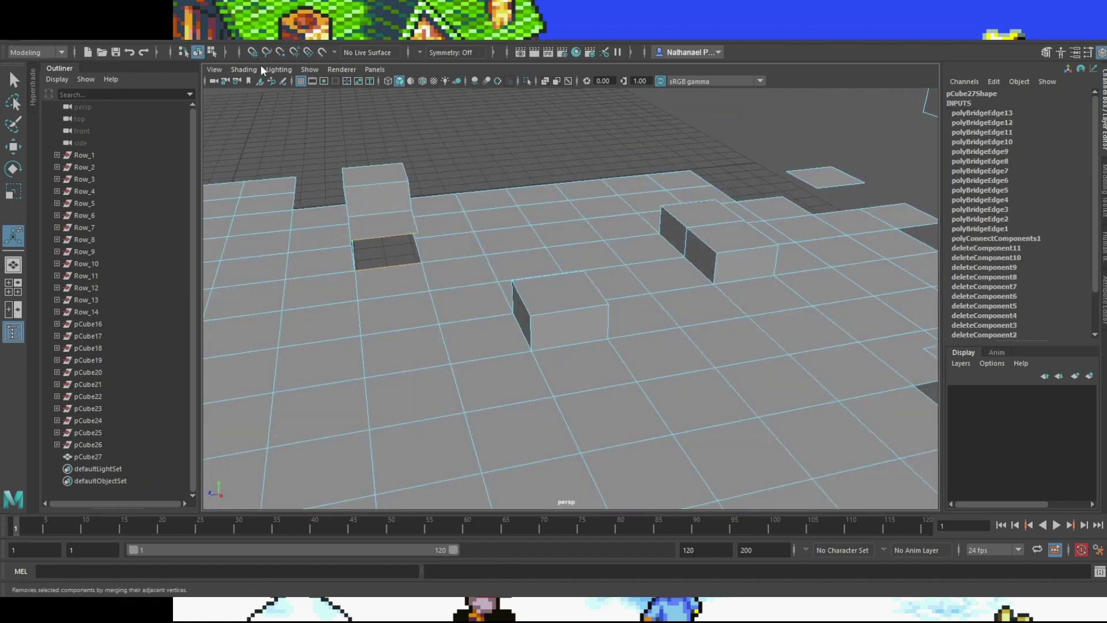
left_click(269, 51)
left_click_drag(522, 199, 406, 216, "alt")
left_click(464, 159)
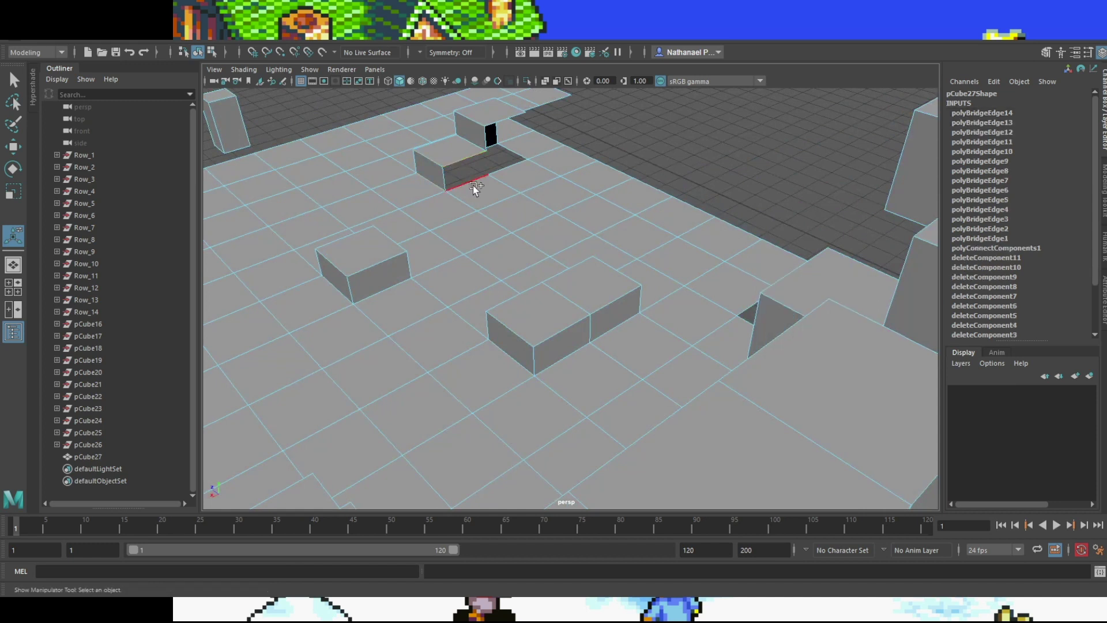
left_click(270, 51)
left_click(515, 148)
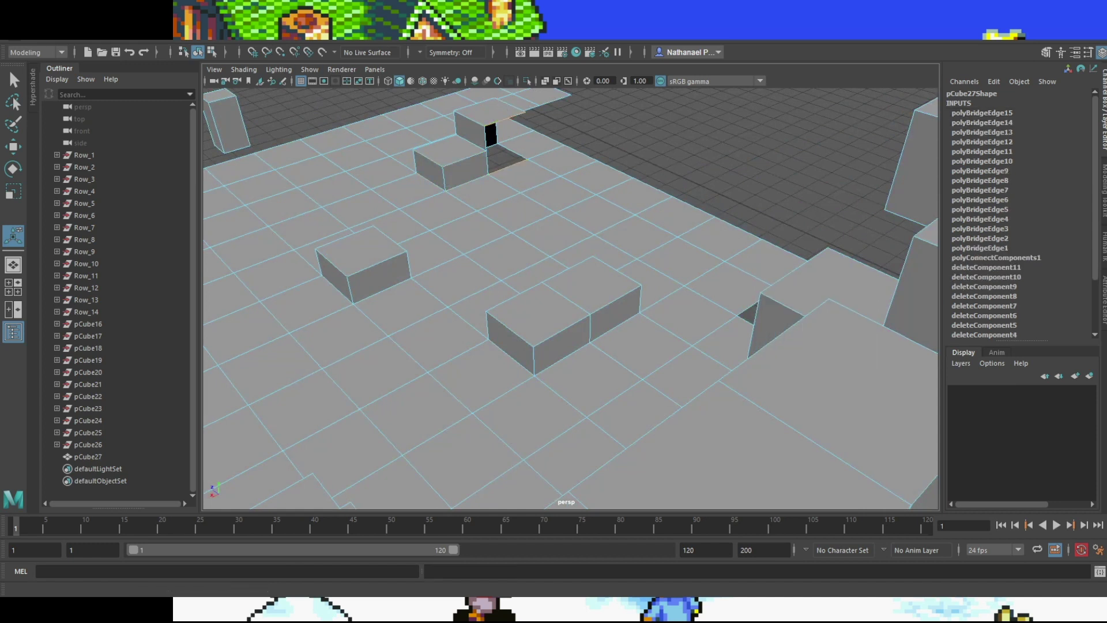
left_click(264, 40)
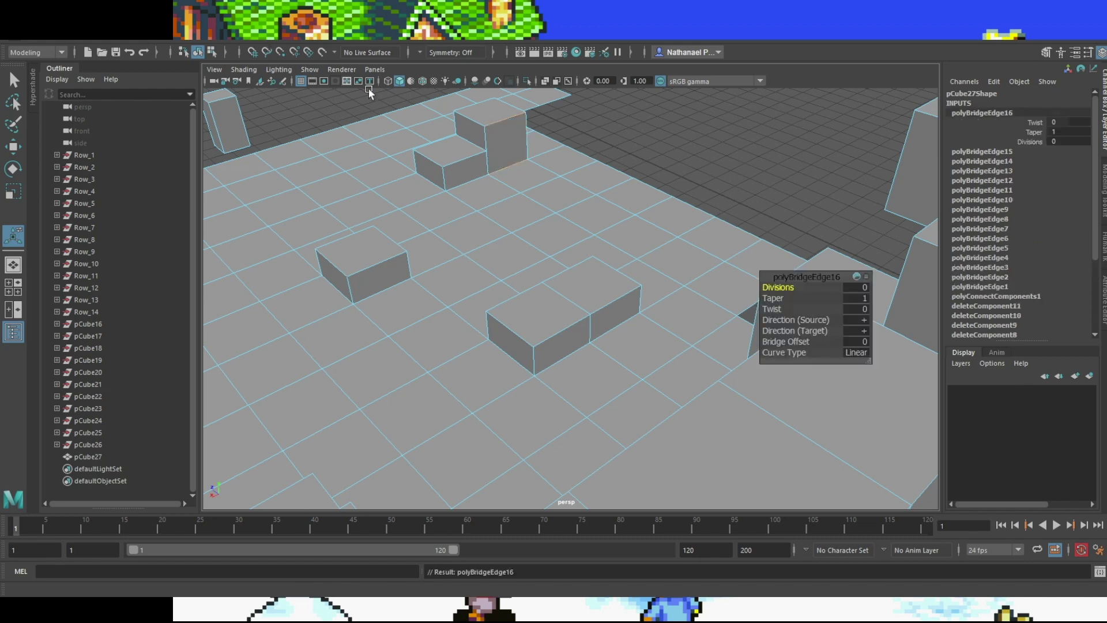
left_click_drag(600, 170, 406, 157, "alt")
middle_click_drag(723, 239, 537, 202, "alt")
left_click(545, 178)
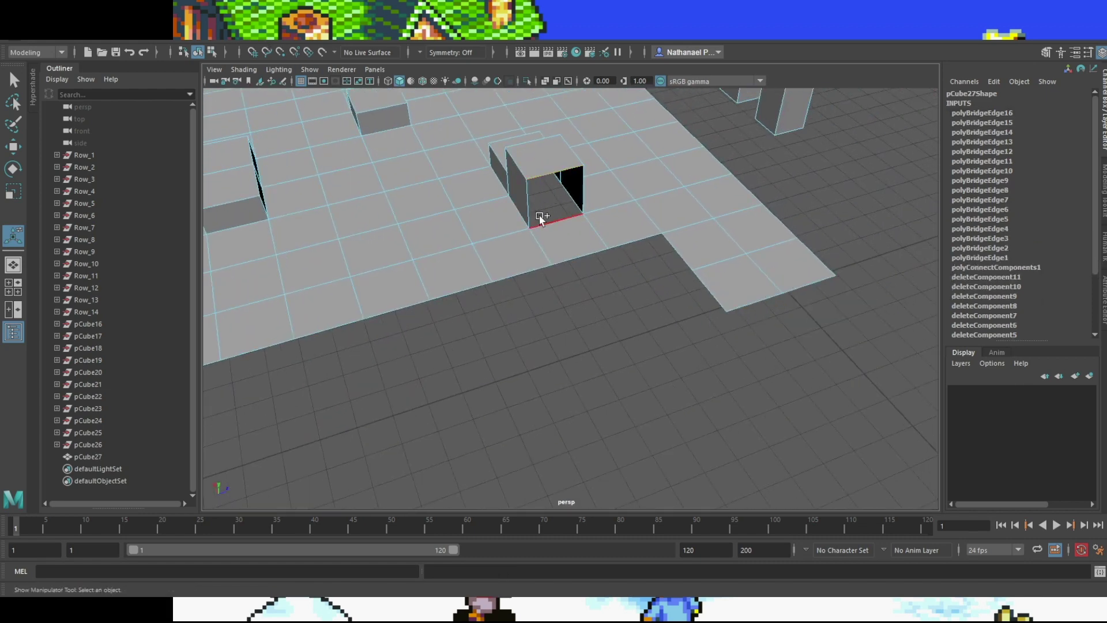
left_click(265, 41)
Step: Bridge the riser between the higher and lower tiles of the remaining stepped pair toward the board's rear
scroll(697, 215, "down", 4)
left_click_drag(697, 215, 494, 196, "alt")
middle_click_drag(827, 219, 519, 339, "alt")
scroll(422, 250, "up", 4)
left_click(455, 197)
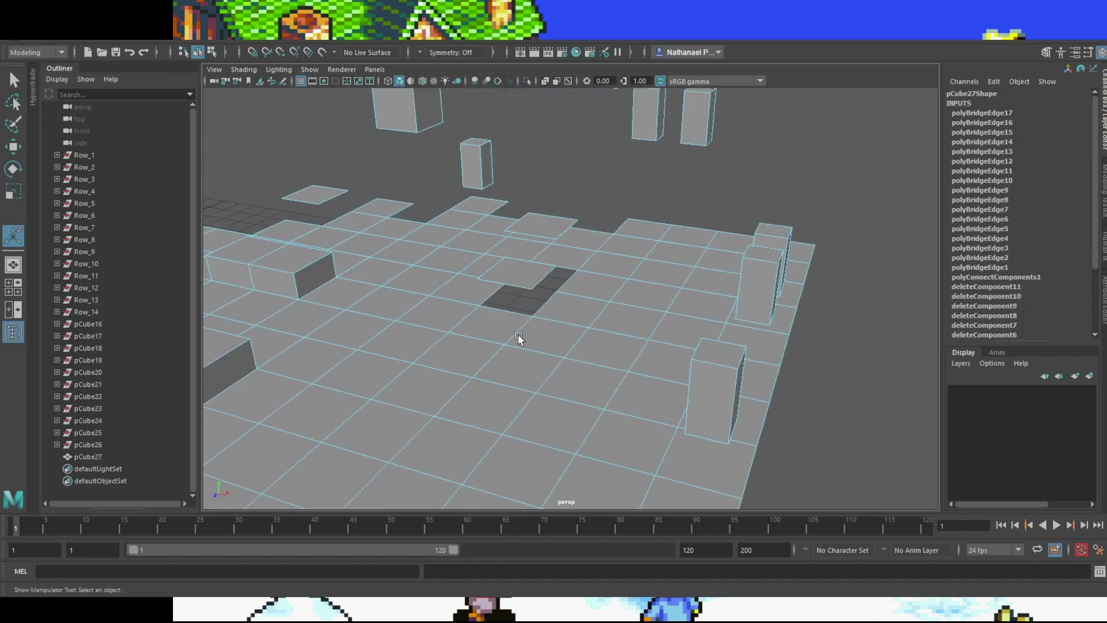
scroll(519, 339, "up", 4)
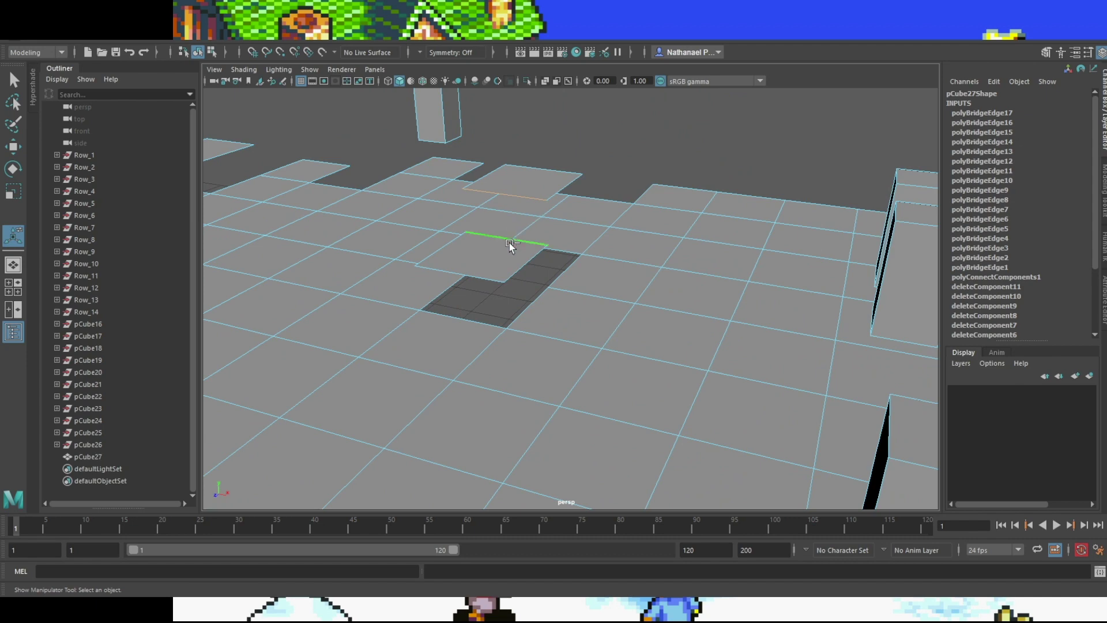
key("g")
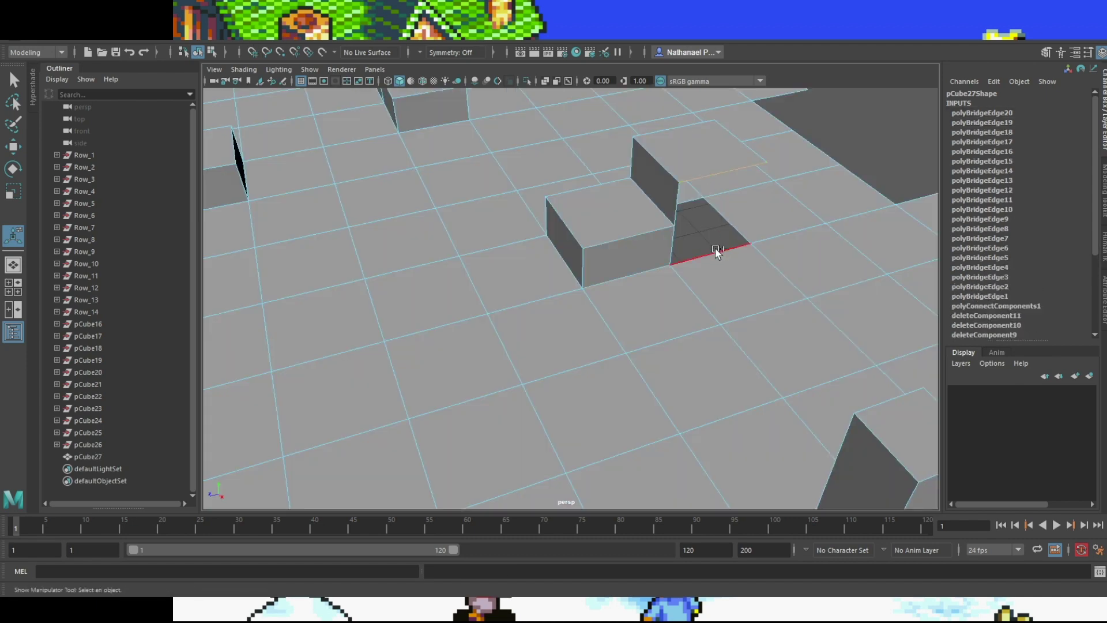
Step: Bridge the higher tile's side edge and its outer end edge to the matching floor edges
key("g")
left_click_drag(731, 230, 488, 215, "alt")
middle_click_drag(488, 214, 454, 229, "alt")
left_click(451, 245)
left_click(447, 337, "shift")
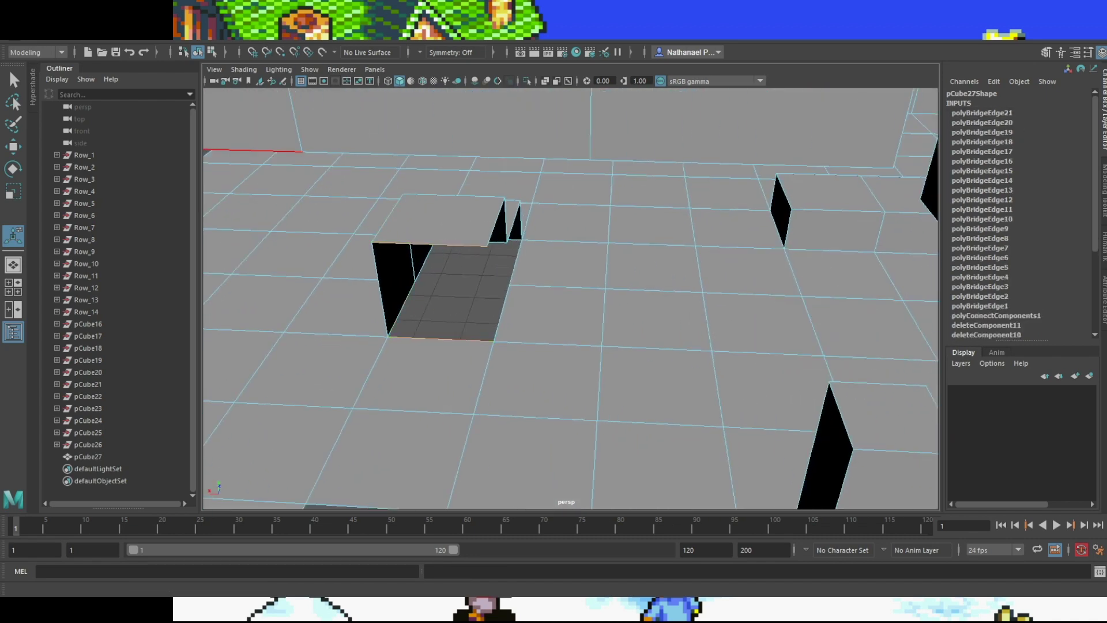
key("g")
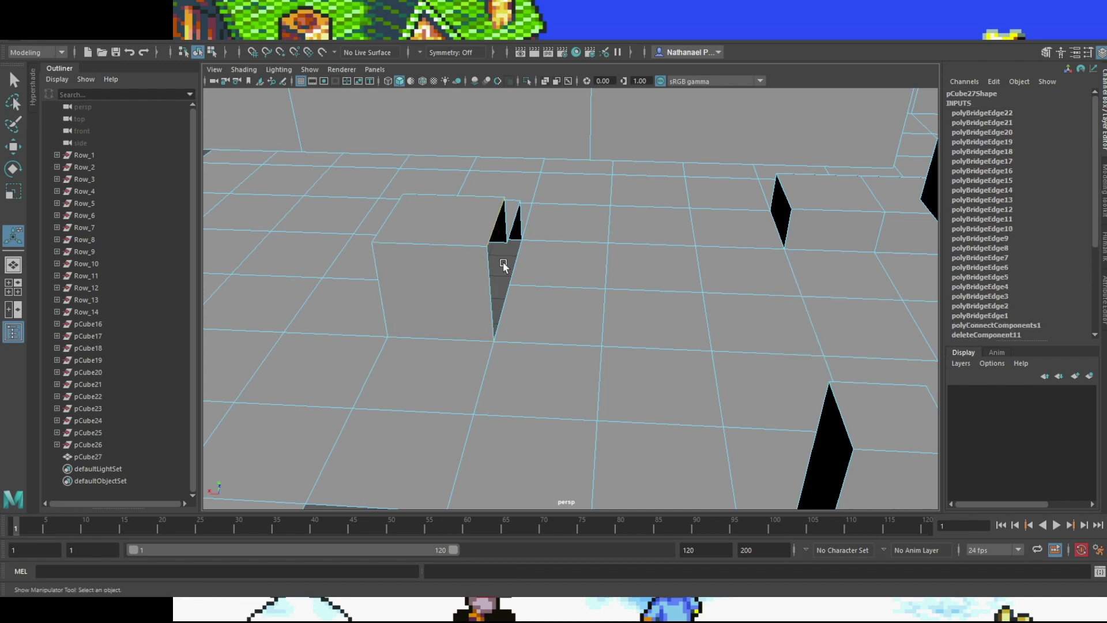
Step: Bridge the remaining open side edges of the rear stepped tile pair to the floor, closing both heights
left_click(272, 54)
left_click_drag(629, 184, 452, 315, "alt")
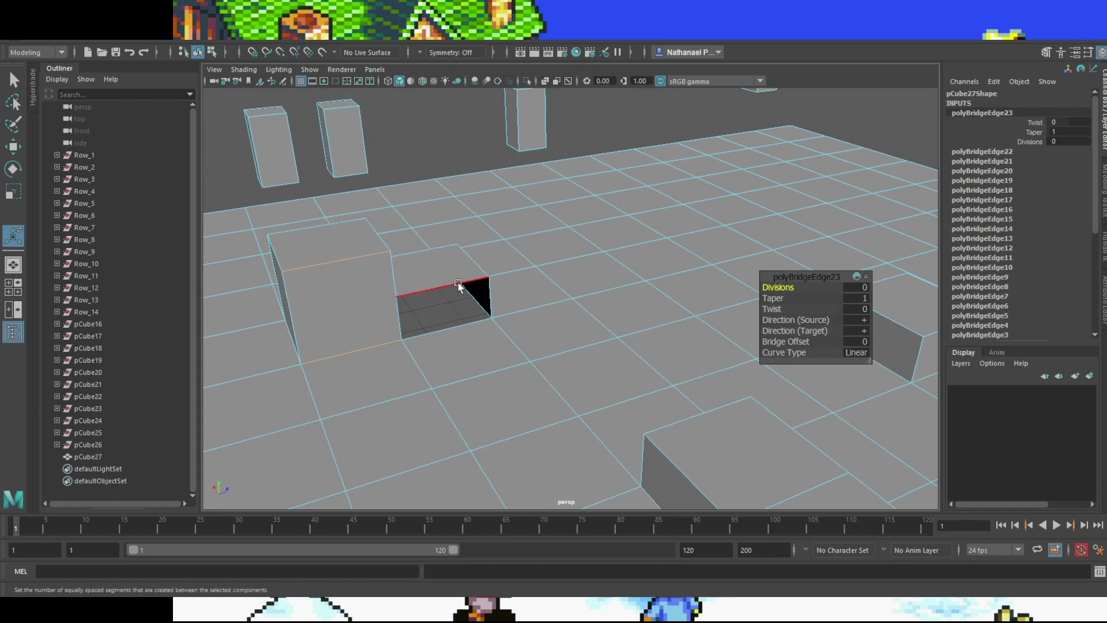
left_click(459, 288)
left_click(272, 53)
scroll(727, 286, "down", 5)
left_click_drag(726, 286, 490, 290, "alt")
scroll(589, 293, "up", 5)
scroll(573, 237, "down", 5)
mouse_move(573, 237)
left_mouse_down("alt")
mouse_move(529, 274)
mouse_move(570, 253)
left_mouse_up("alt")
Step: Delete the side faces of the floating cube rows above the board's rear, keeping their top faces
key("q")
key("space")
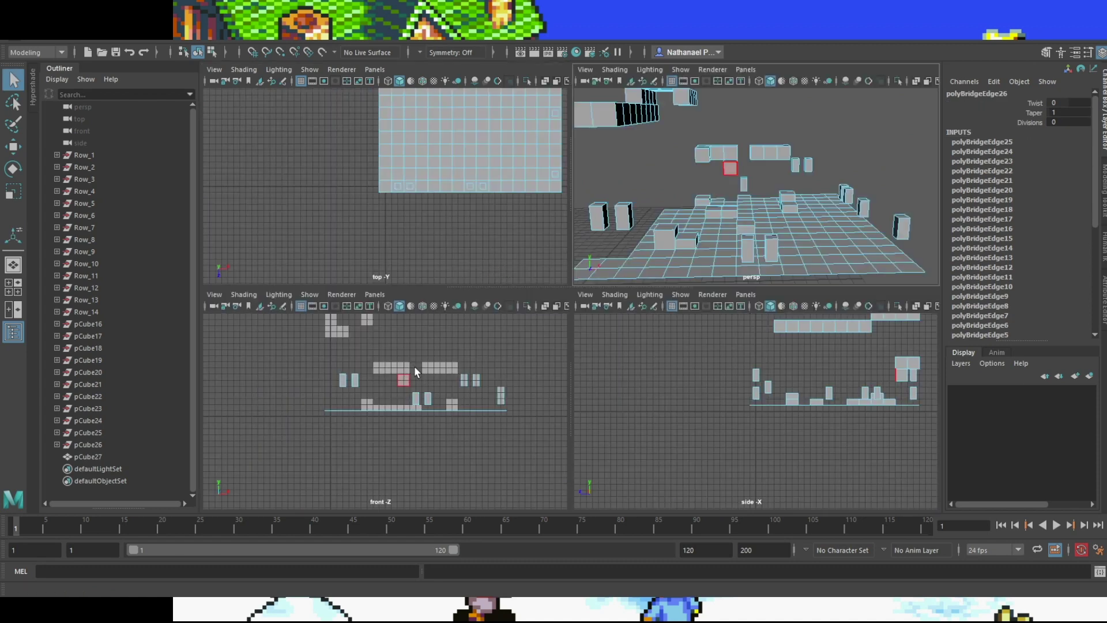
key("space")
scroll(563, 248, "up", 2)
key("space")
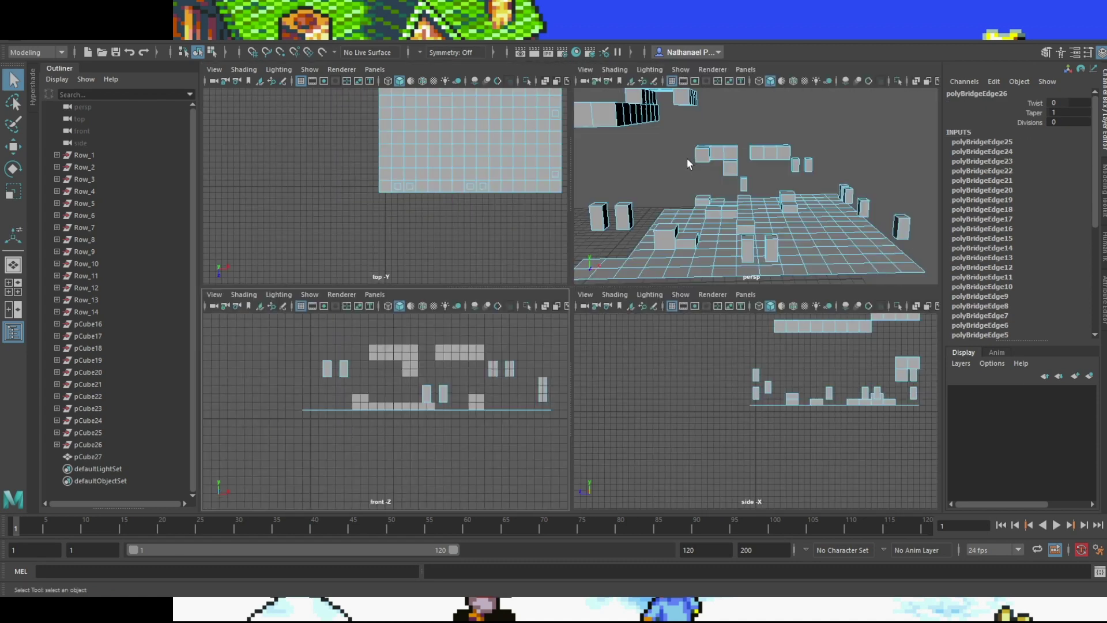
key("space")
left_click_drag(645, 378, 530, 365)
key("Delete")
key("Delete")
left_click_drag(459, 387, 460, 387)
Step: Delete the leftover side, inner and underside faces beneath the floating rows and the single tile, keeping only the top tiles
left_click_drag(460, 386, 593, 465, "alt")
middle_click_drag(593, 464, 601, 315, "alt")
scroll(601, 316, "down", 4)
left_click_drag(590, 260, 600, 316, "alt")
left_click_drag(499, 402, 603, 417)
key("Delete")
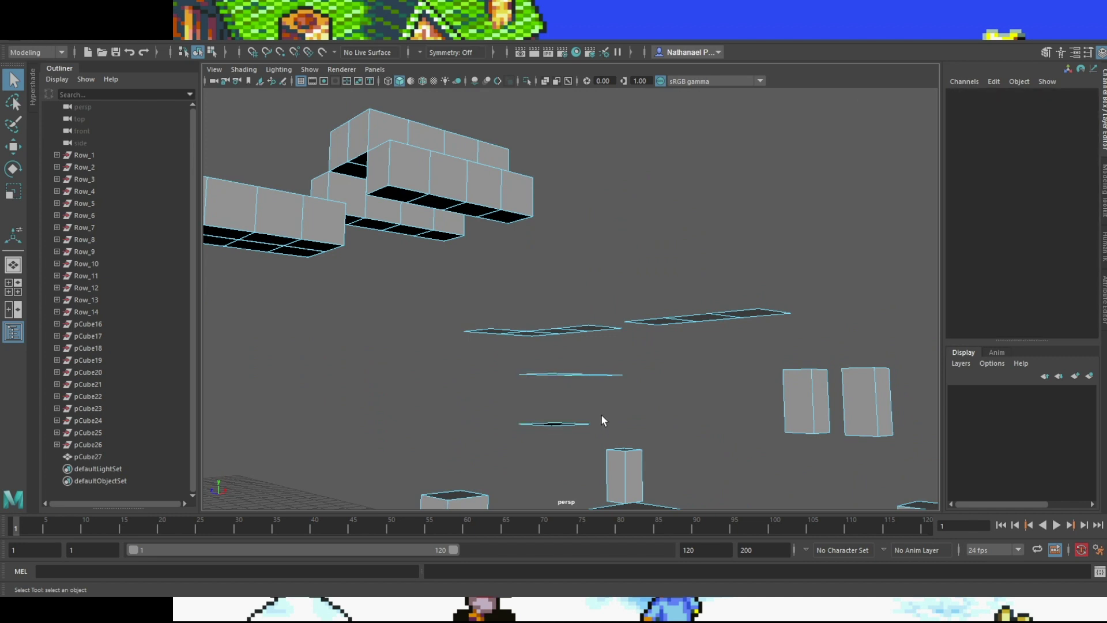
left_click(526, 387)
left_click_drag(516, 357, 513, 389, "alt")
key("Delete")
left_click(546, 334)
key("Delete")
Step: Bridge the single floating tile's front and side edges to the matching floor edges
left_click(513, 472)
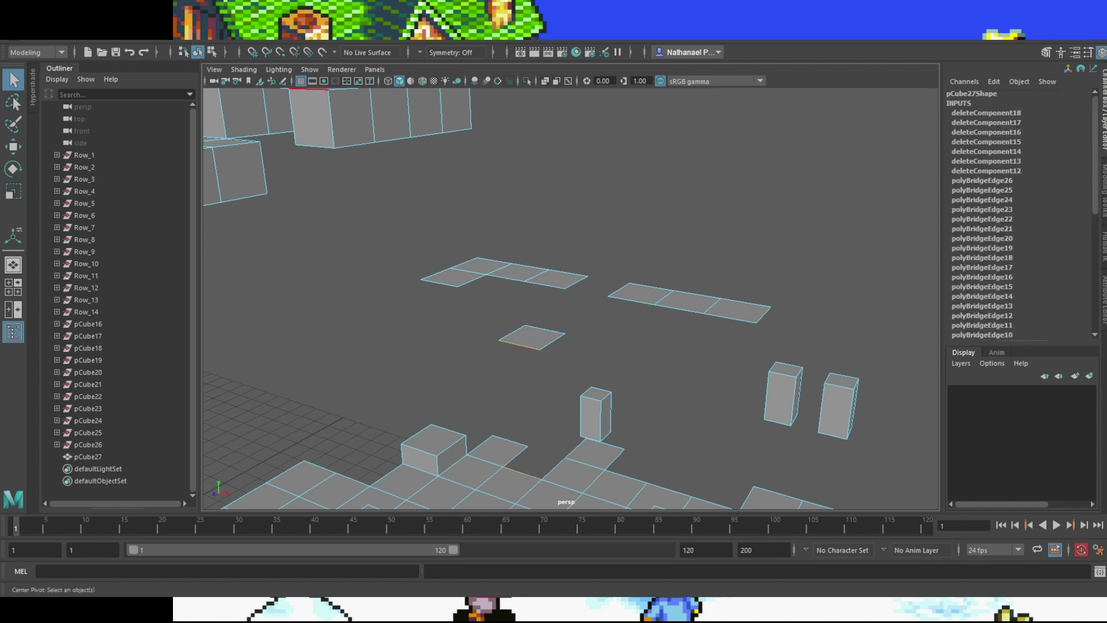
key("g")
left_click(553, 341)
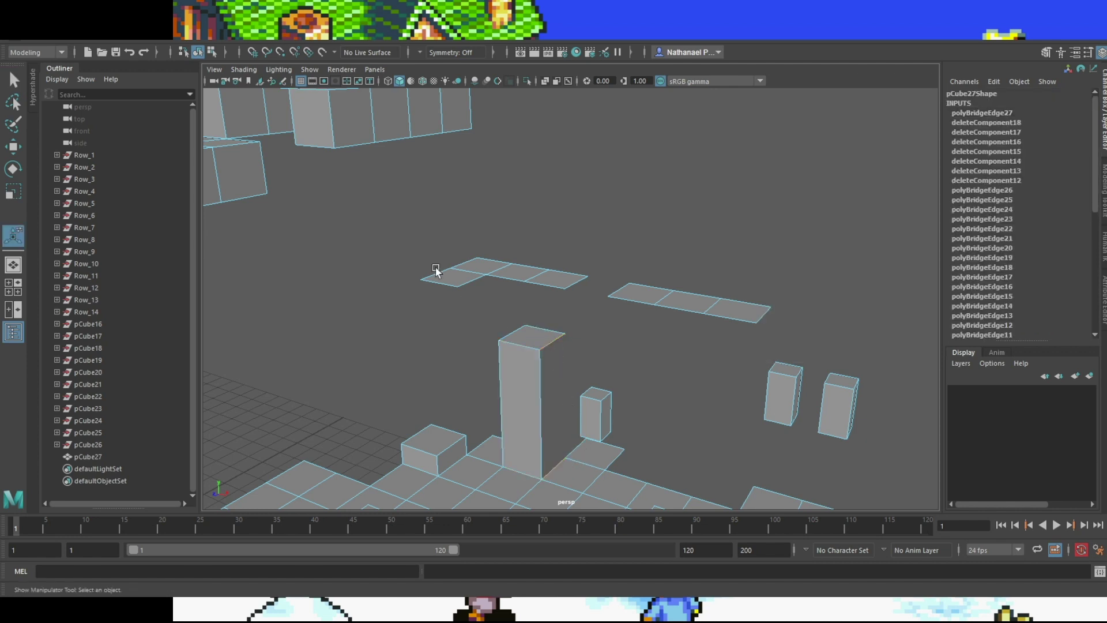
key("g")
Step: Bridge the two raised tile rows at the board's rear to the floor and close their open backs
left_click_drag(530, 383, 599, 391, "alt")
left_click_drag(487, 409, 491, 375, "alt")
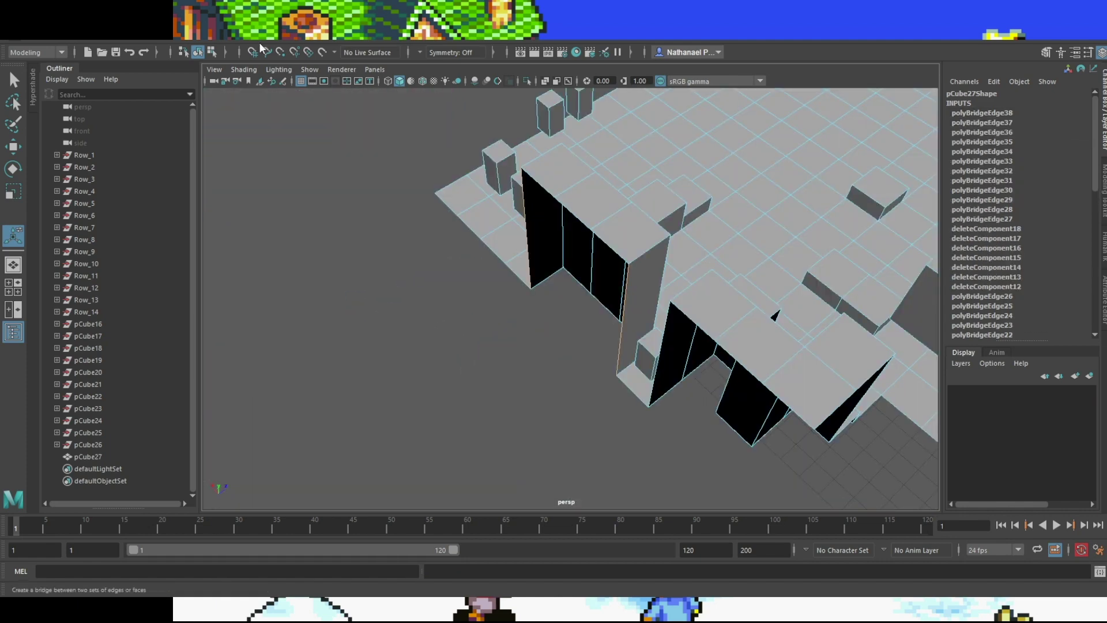
key("g")
left_click_drag(501, 303, 455, 153, "alt")
Step: Delete the unneeded side and underside faces of the long floating strip and the higher block beyond it
key("q")
left_click_drag(554, 200, 555, 202)
left_click_drag(555, 202, 579, 288, "alt")
key("Delete")
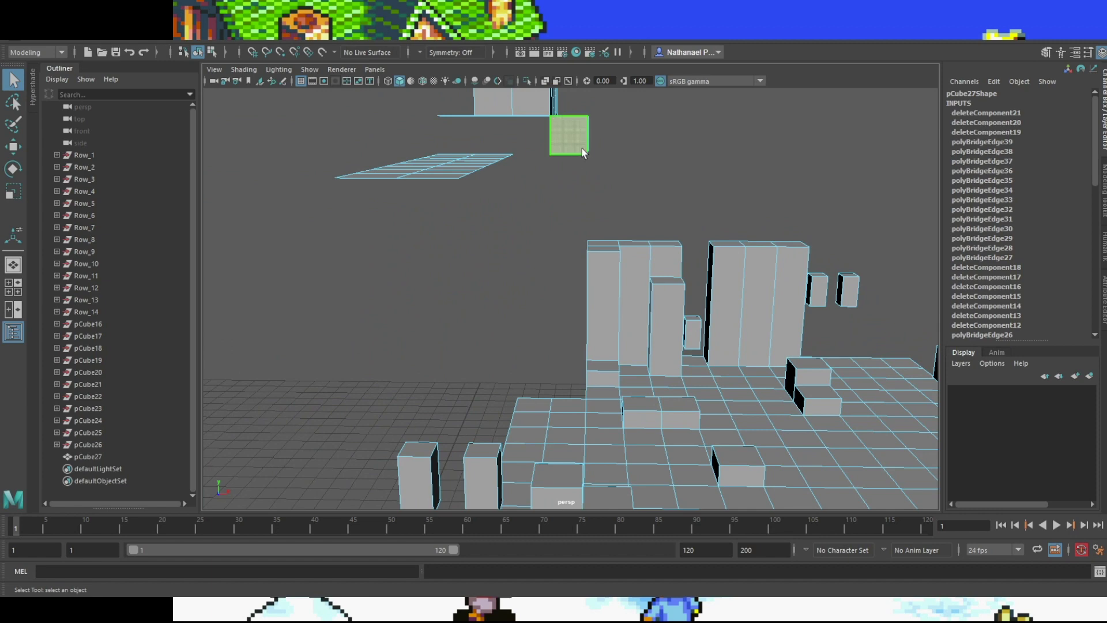
key("Delete")
left_click_drag(578, 146, 566, 283, "alt")
middle_click_drag(566, 282, 617, 309, "alt")
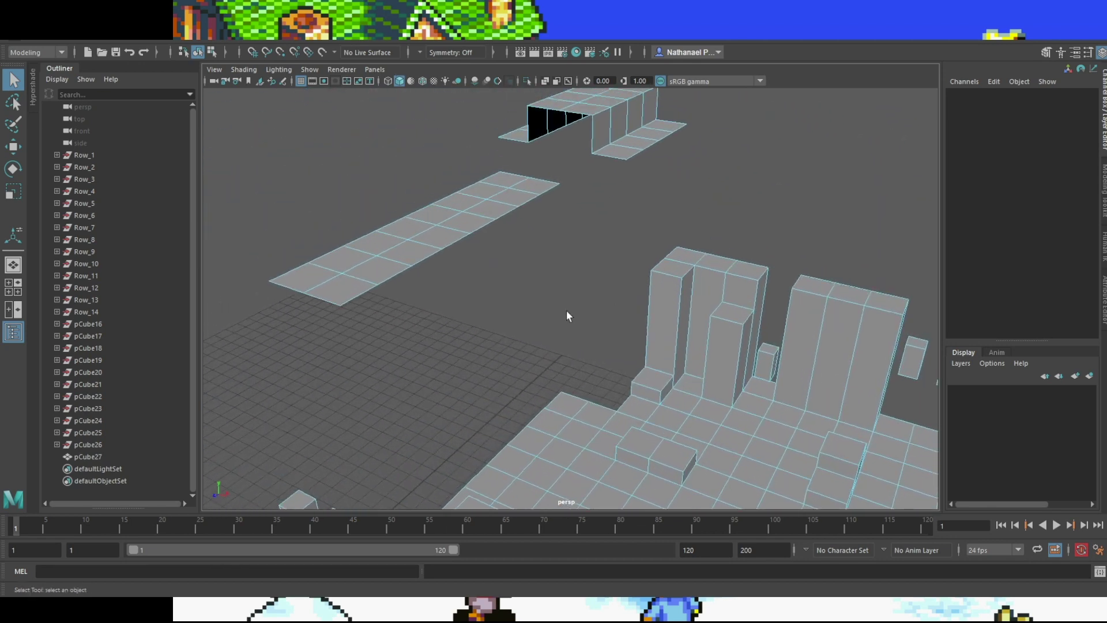
mouse_move(529, 313)
middle_mouse_down("alt")
mouse_move(573, 323)
mouse_move(536, 305)
middle_mouse_up("alt")
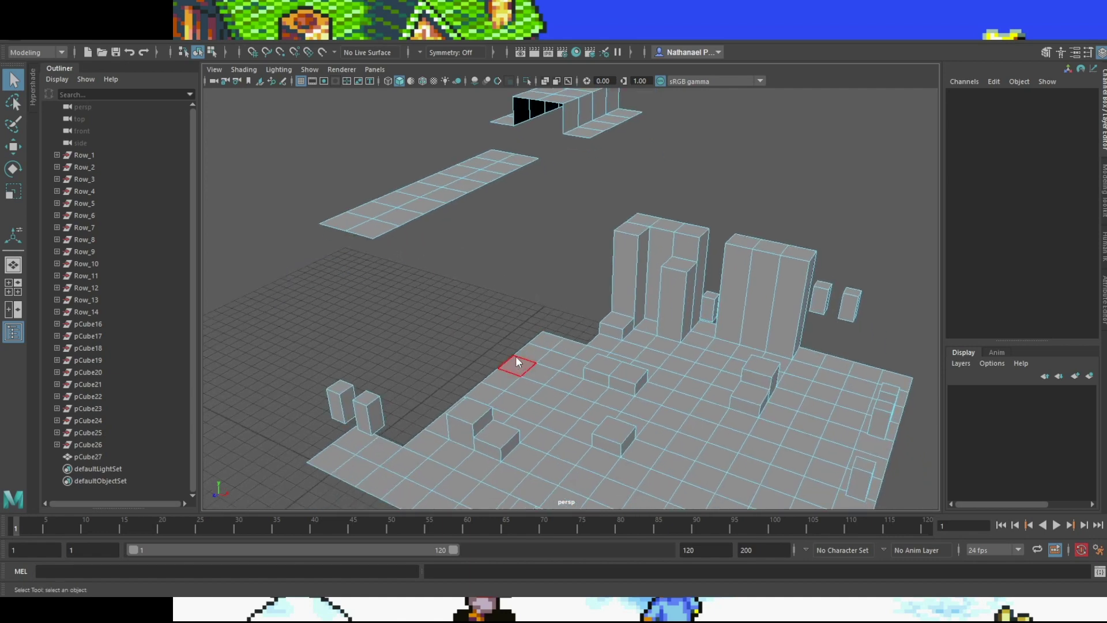
Step: Bridge the near corner of the long floating strip to the floor along its two end edges and first side edge
left_click(382, 234)
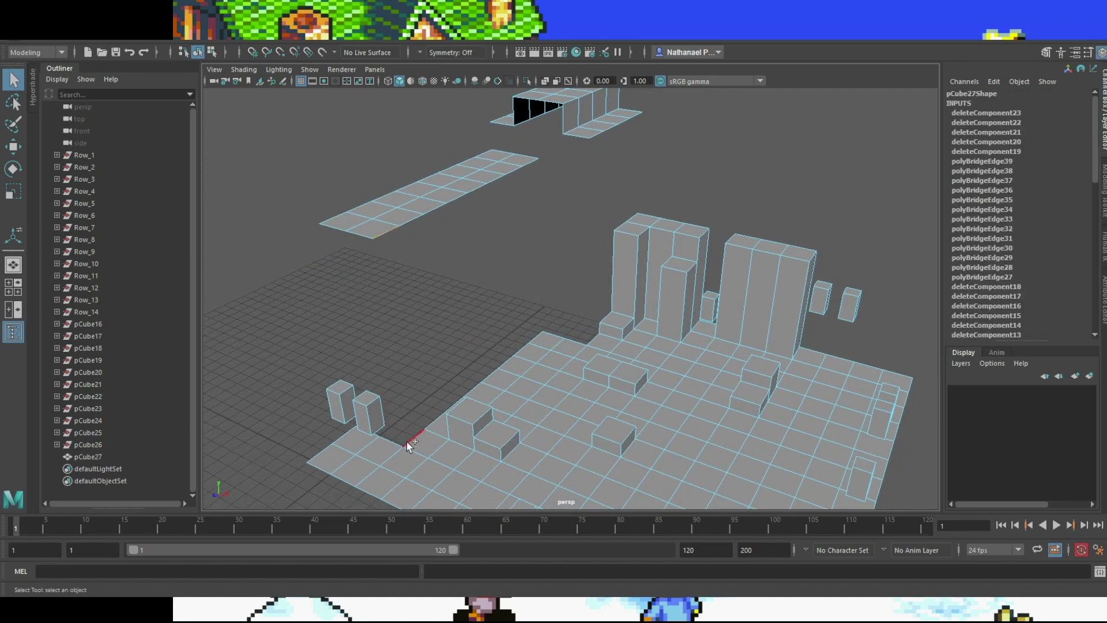
left_click(259, 50)
left_click(410, 222)
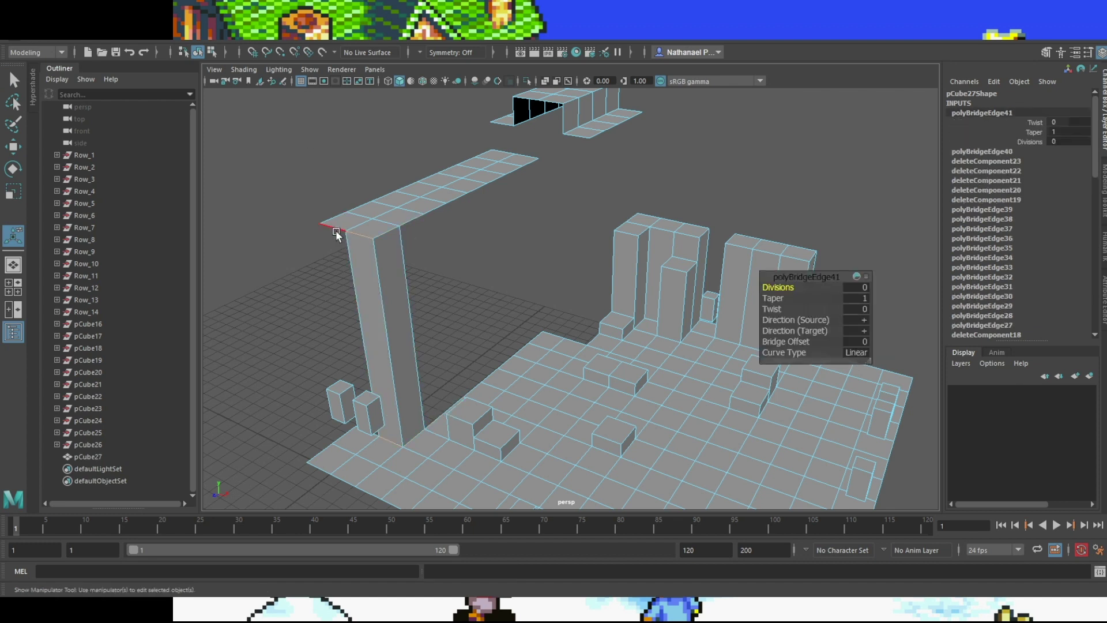
left_click(336, 229)
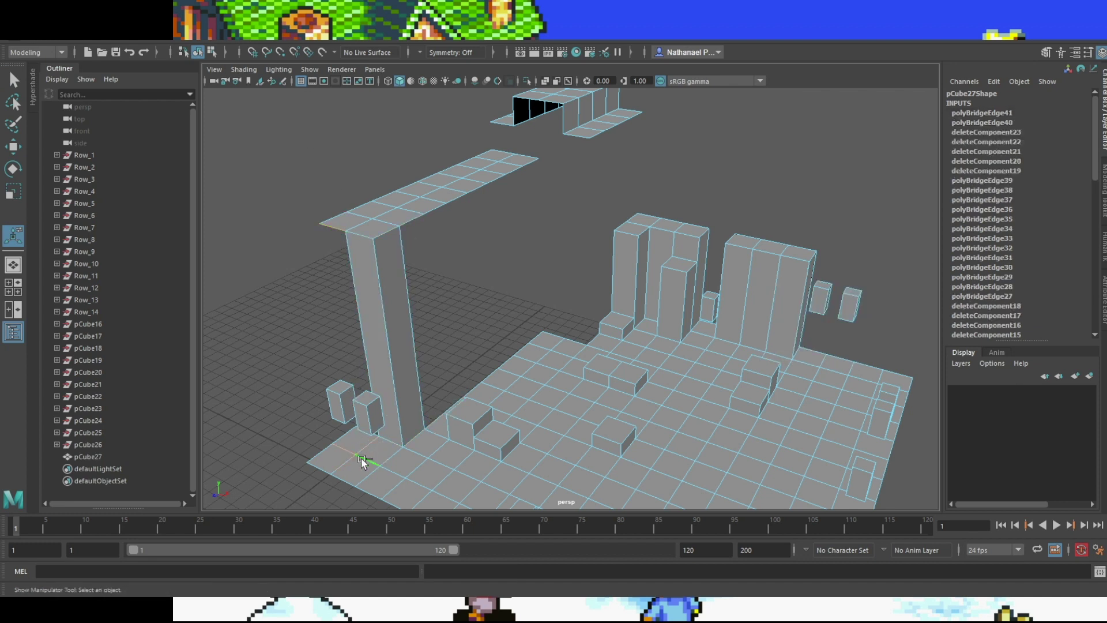
left_click(312, 408)
middle_click_drag(328, 415, 398, 383, "alt")
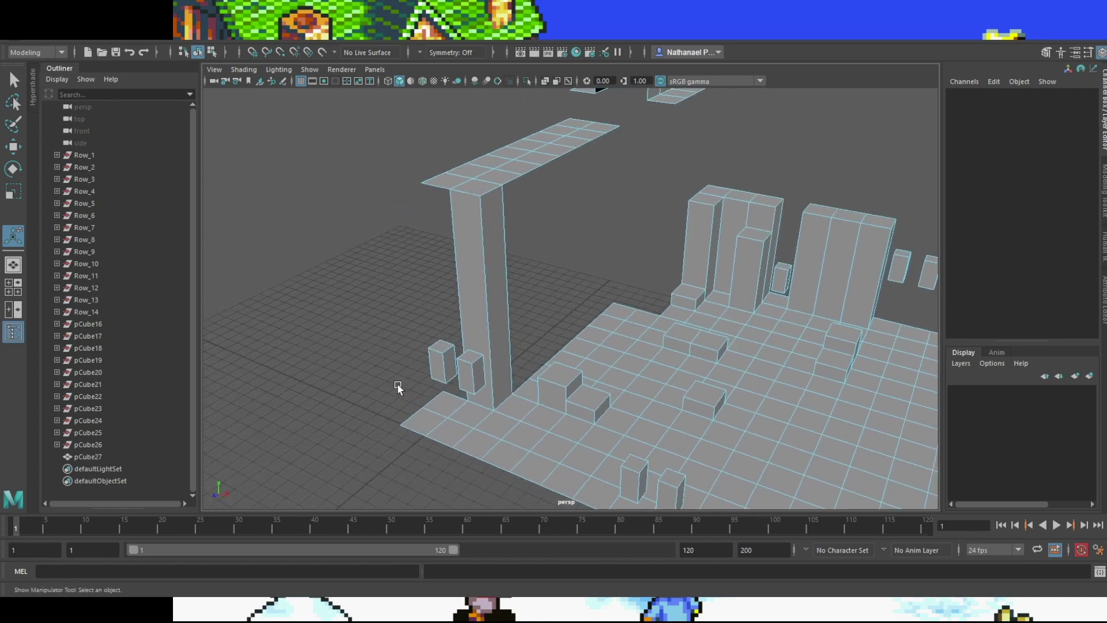
left_click(455, 396)
right_click_drag(442, 191, 441, 214, "shift")
key("ctrl+z")
left_click(254, 79)
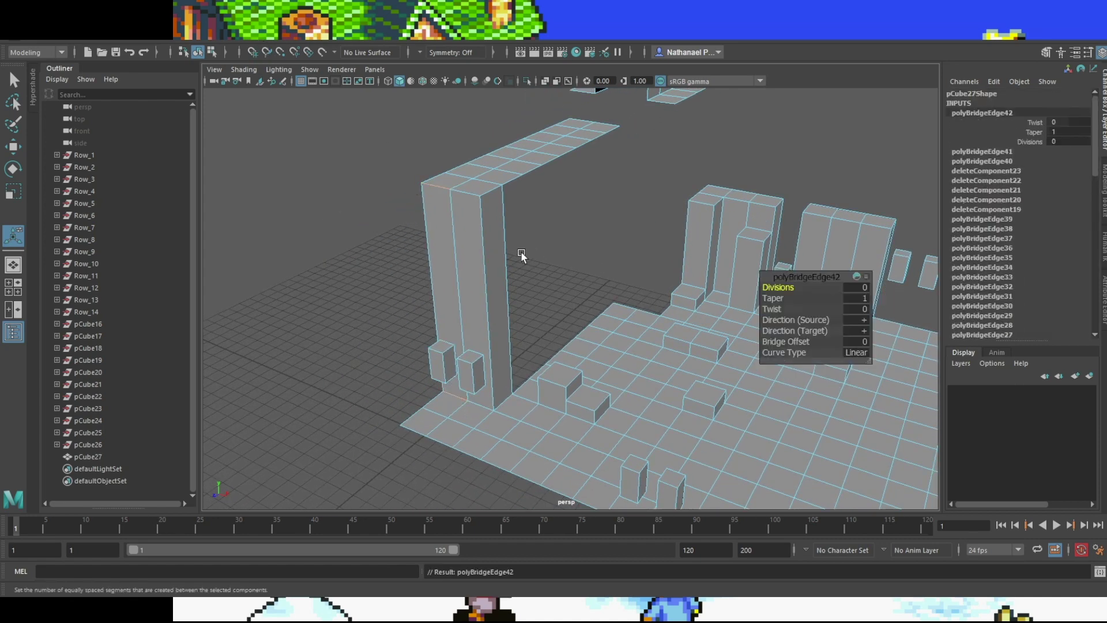
Step: Bridge the next few side edges of the long strip down to the floor, extending the wall from the near corner
left_click(518, 199)
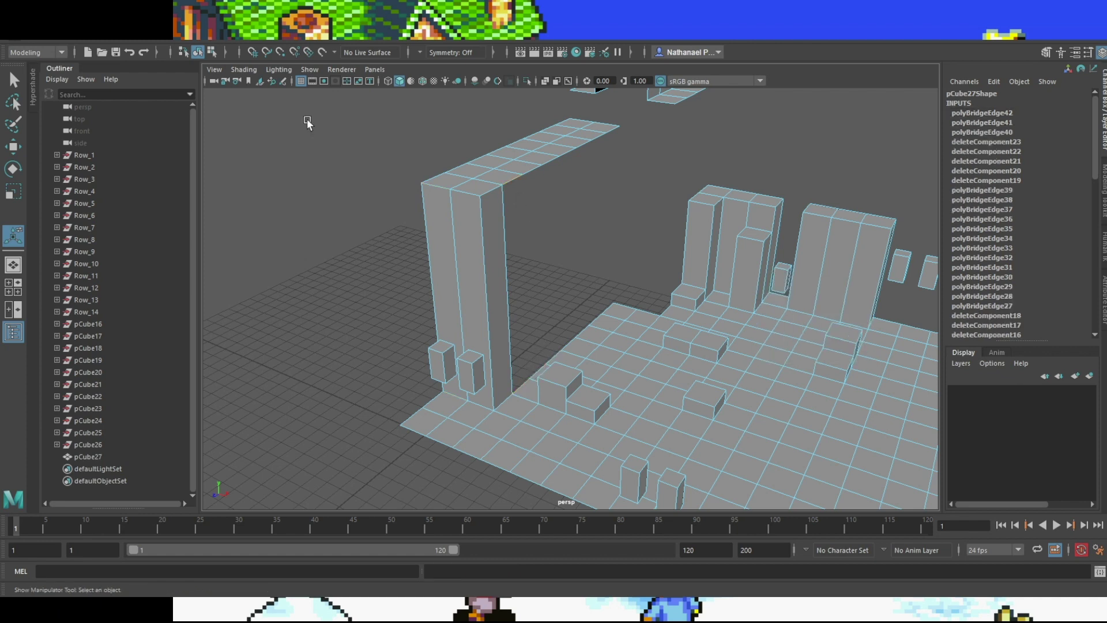
left_click(256, 51)
left_click(536, 173)
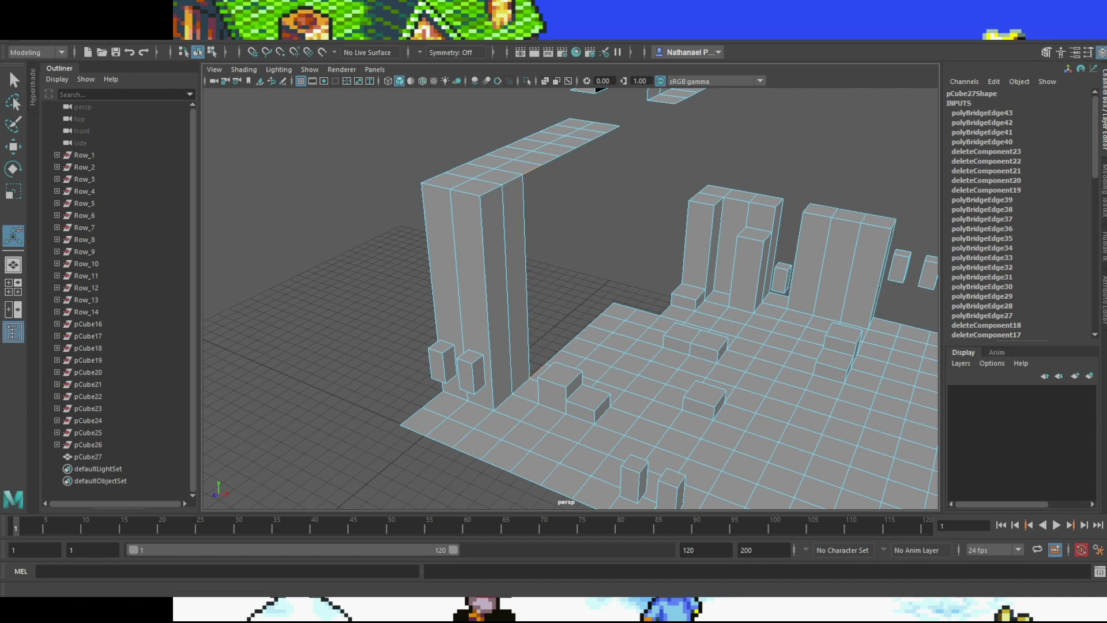
left_click(257, 44)
left_click(548, 163)
left_click(554, 356, "shift")
key("g")
left_click_drag(600, 241, 514, 206, "alt")
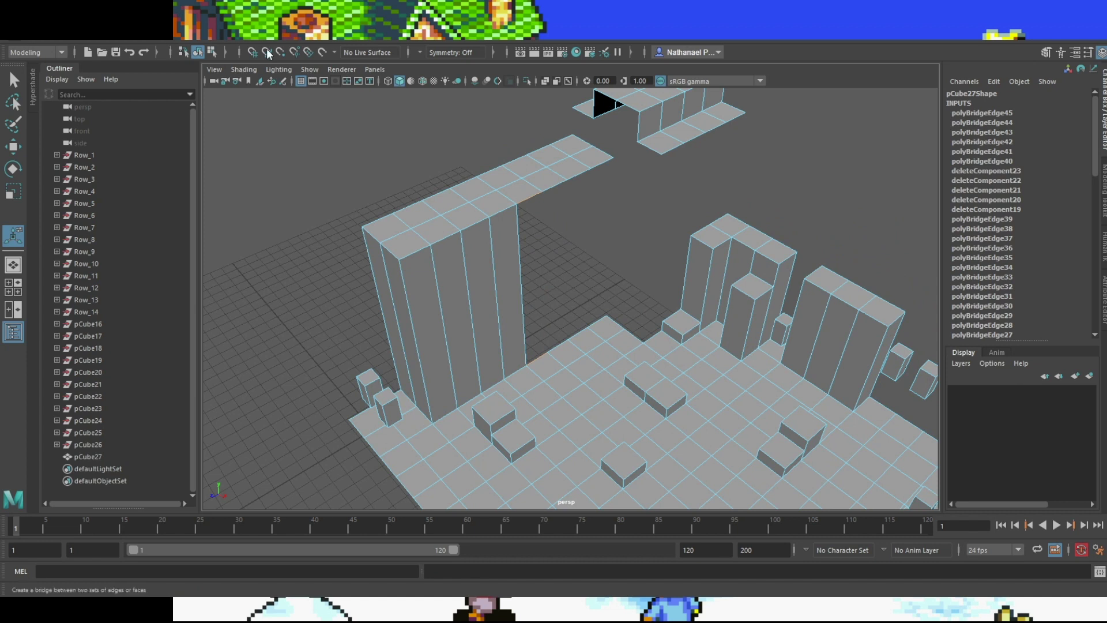
Step: Continue bridging the long strip's side edges to the floor toward its far end
right_click_drag(573, 224, 587, 209, "shift")
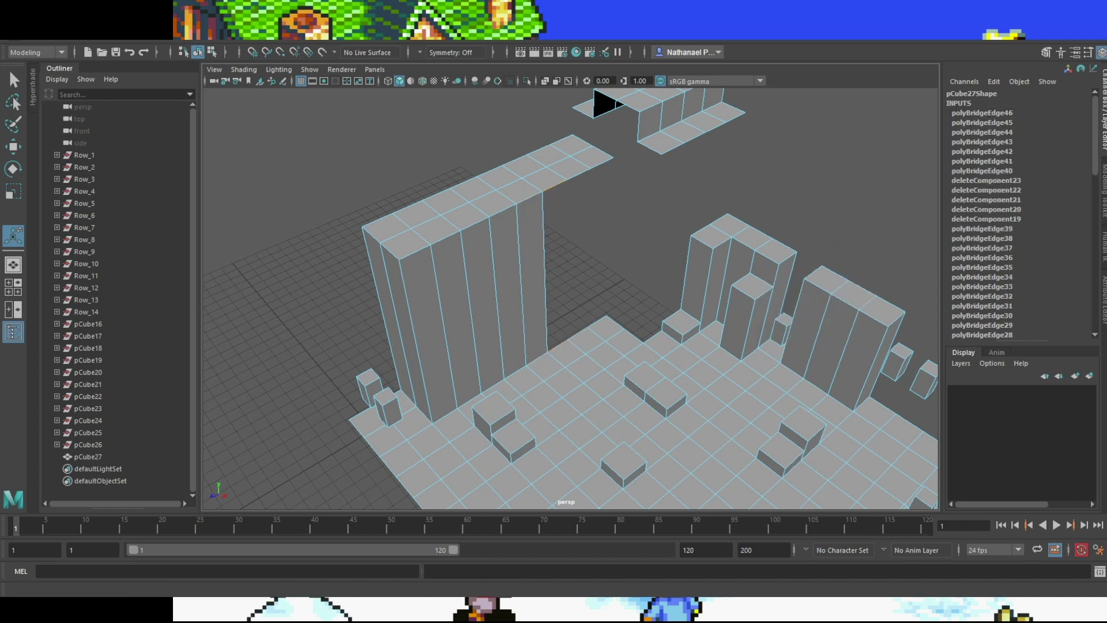
left_click(264, 45)
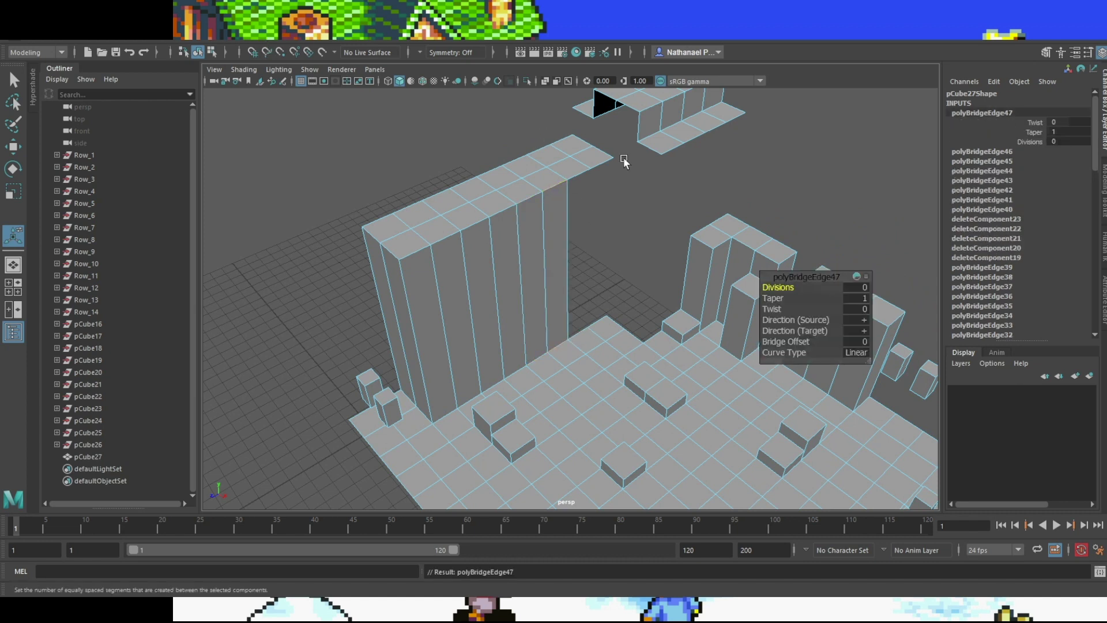
left_click(582, 176)
left_click(587, 330, "shift")
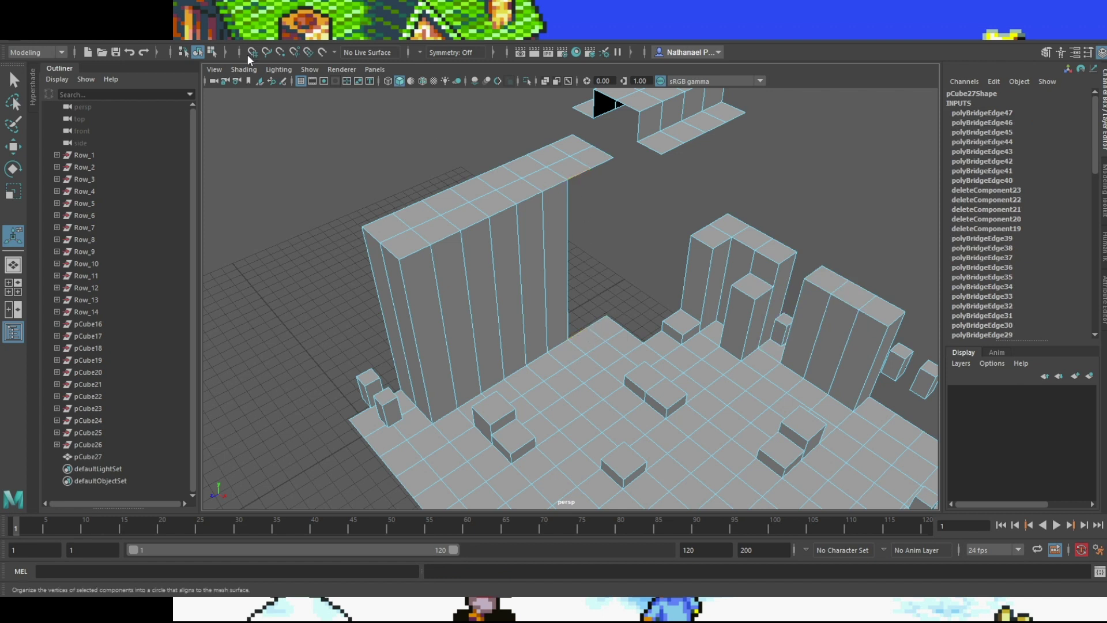
right_click_drag(591, 174, 605, 159, "shift")
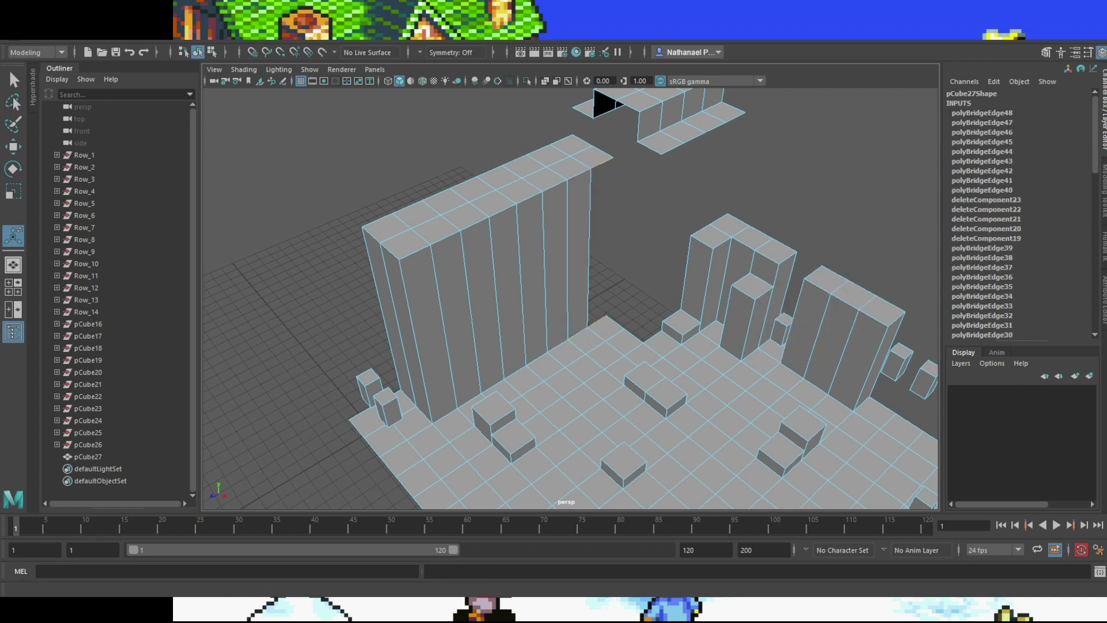
Step: Bridge the unconnected long strip's end and side edges to the floor to form the tall wall
left_click_drag(720, 271, 691, 231, "alt")
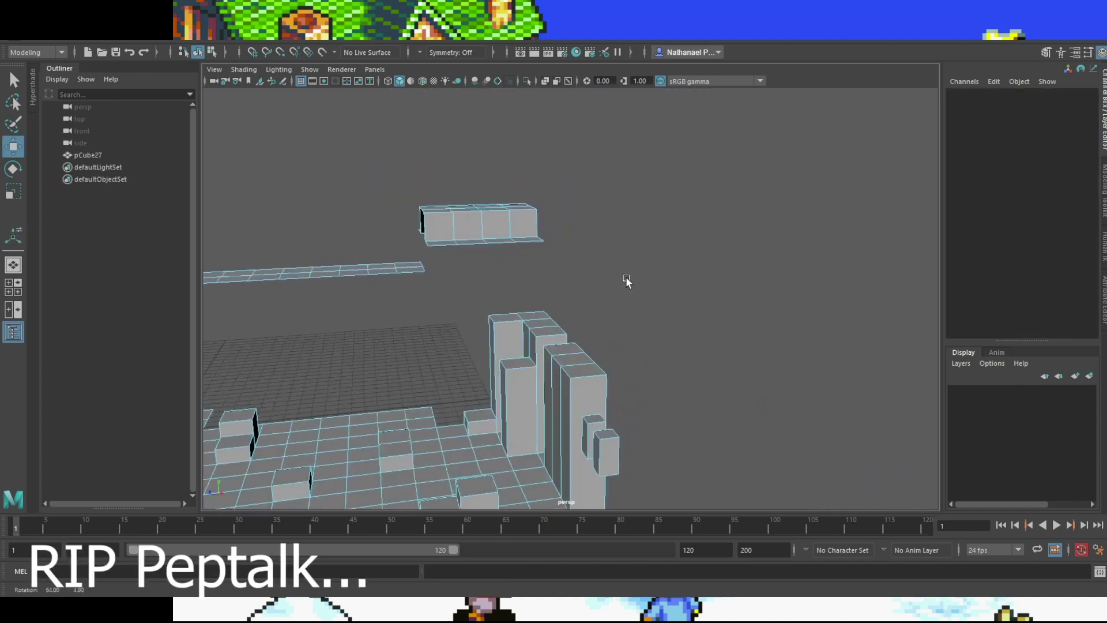
left_click_drag(626, 281, 672, 276, "alt")
middle_click_drag(504, 303, 624, 239, "alt")
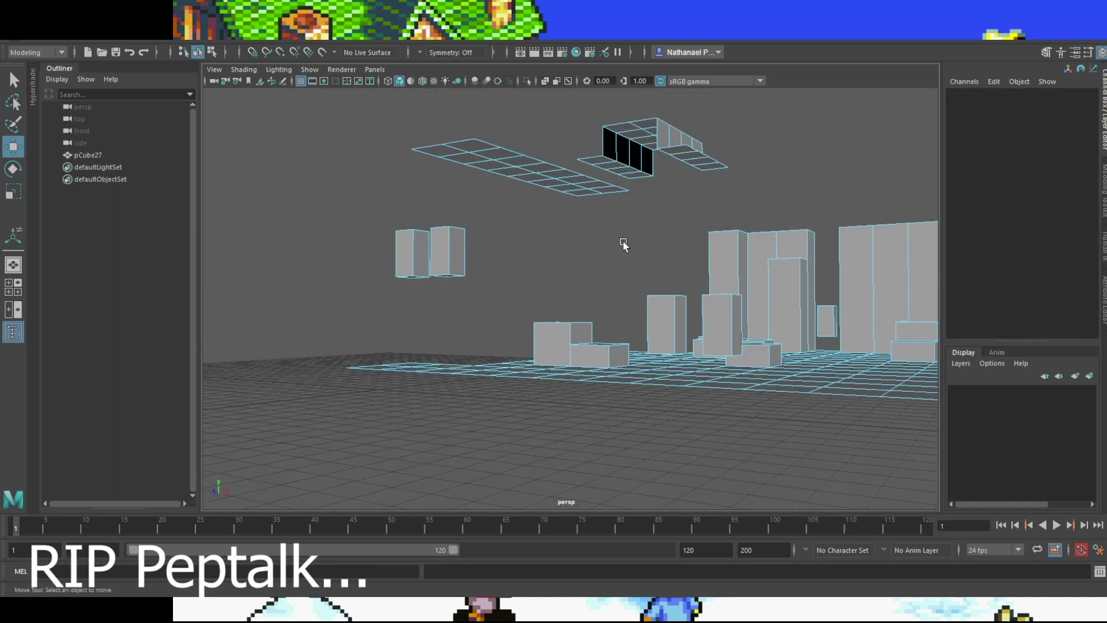
left_click_drag(624, 239, 604, 269, "alt")
left_click_drag(620, 374, 536, 294, "alt")
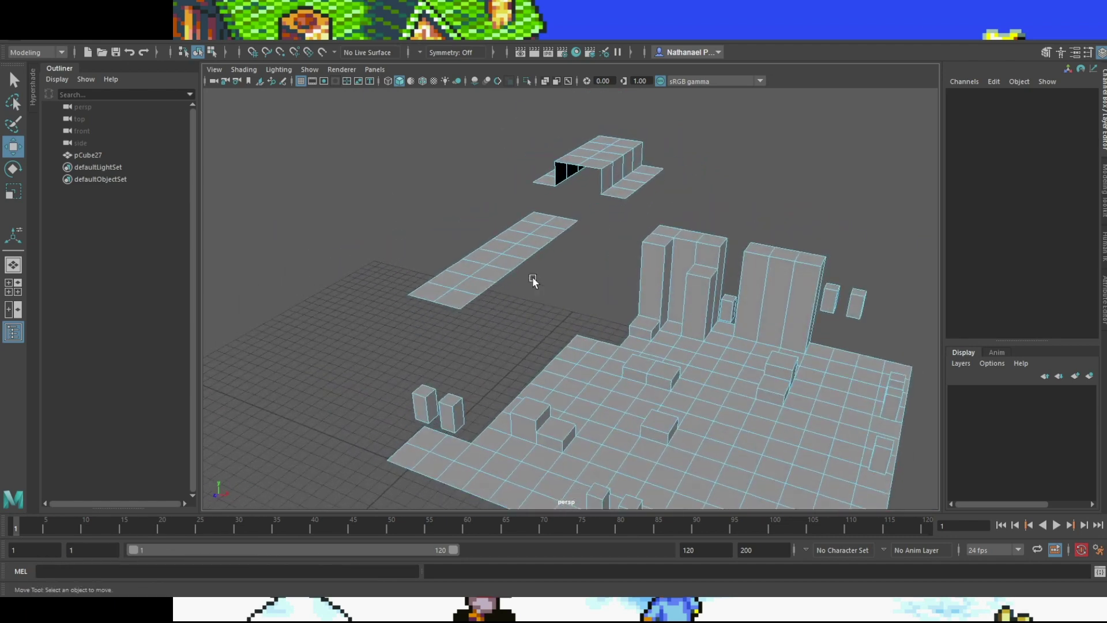
left_click(479, 436)
left_click(469, 302, "shift")
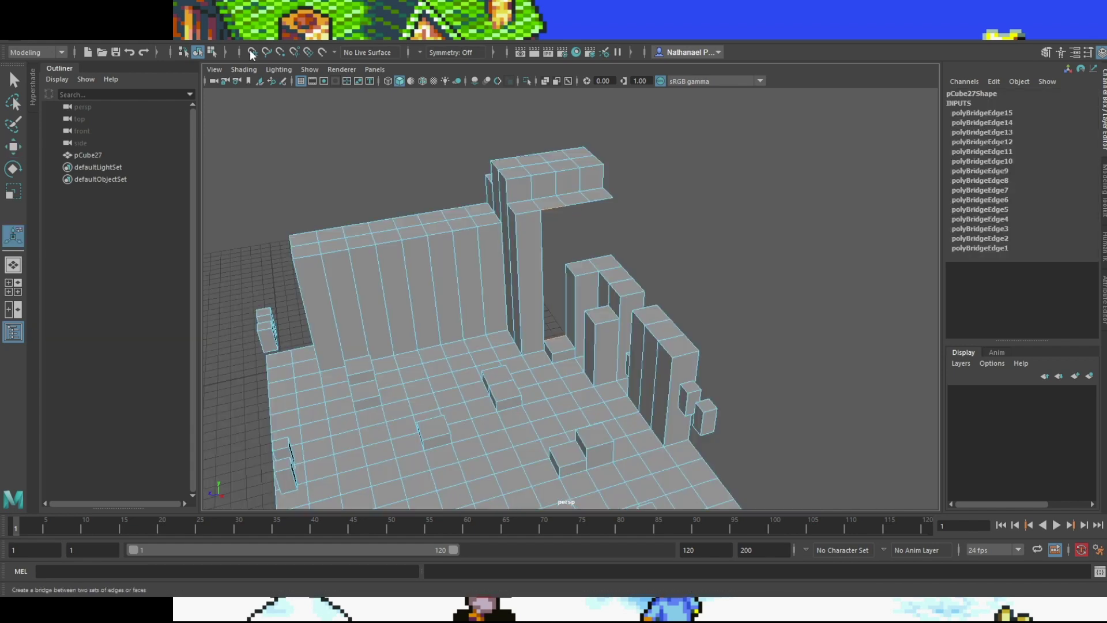
Step: Bridge the high ledge's front edges down to the floor and to the top of the lower adjoining wall
key("g")
left_click_drag(567, 347, 665, 379, "alt")
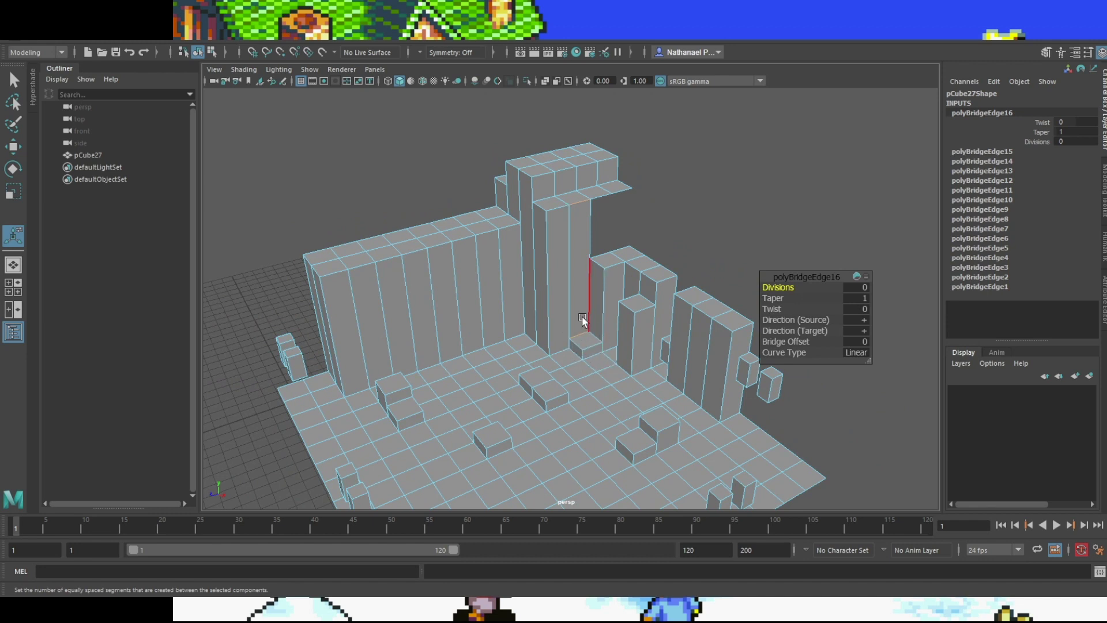
left_click(600, 252)
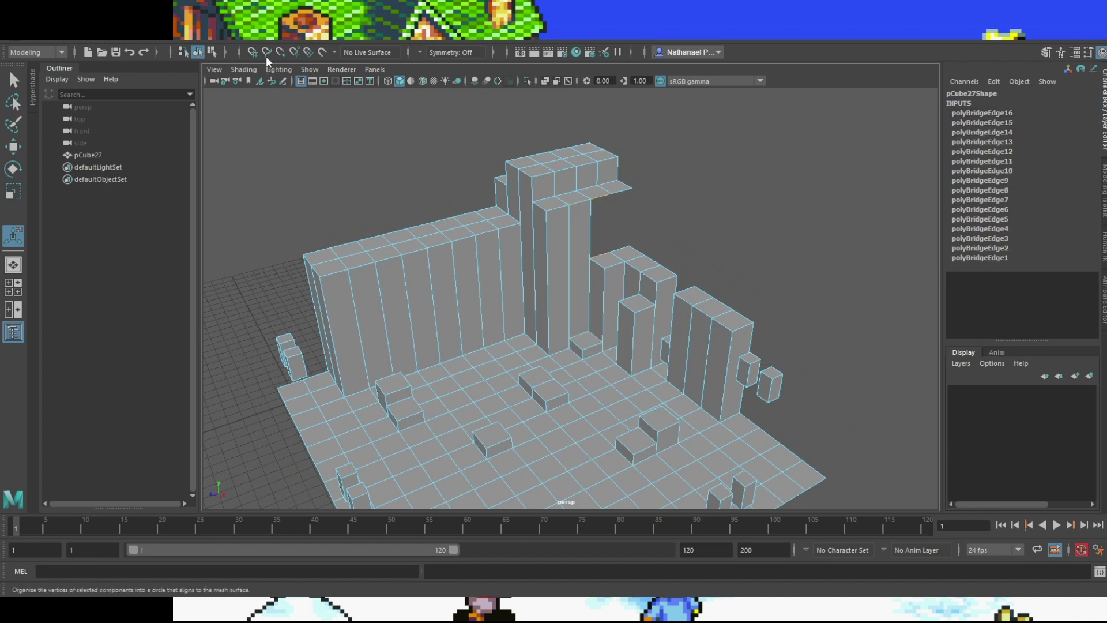
left_click(268, 78)
left_click(630, 254)
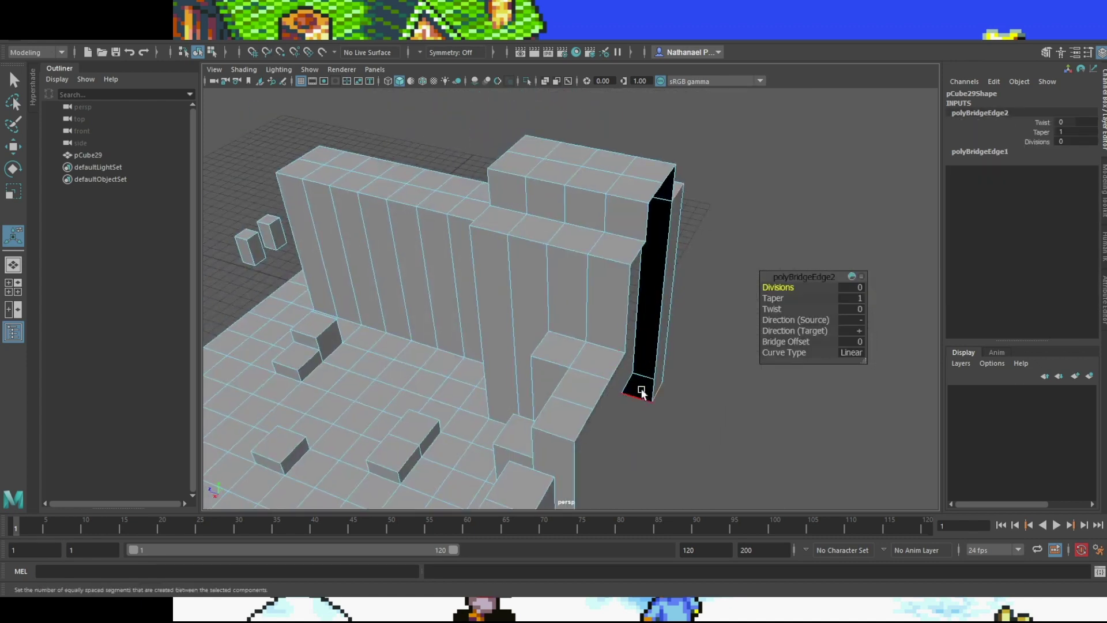
Step: Delete the unwanted faces at the open end and base of the tallest block
right_click_drag(649, 278, 647, 288)
left_click(646, 288)
left_click(638, 388, "shift")
key("Delete")
left_click_drag(773, 406, 562, 348, "alt")
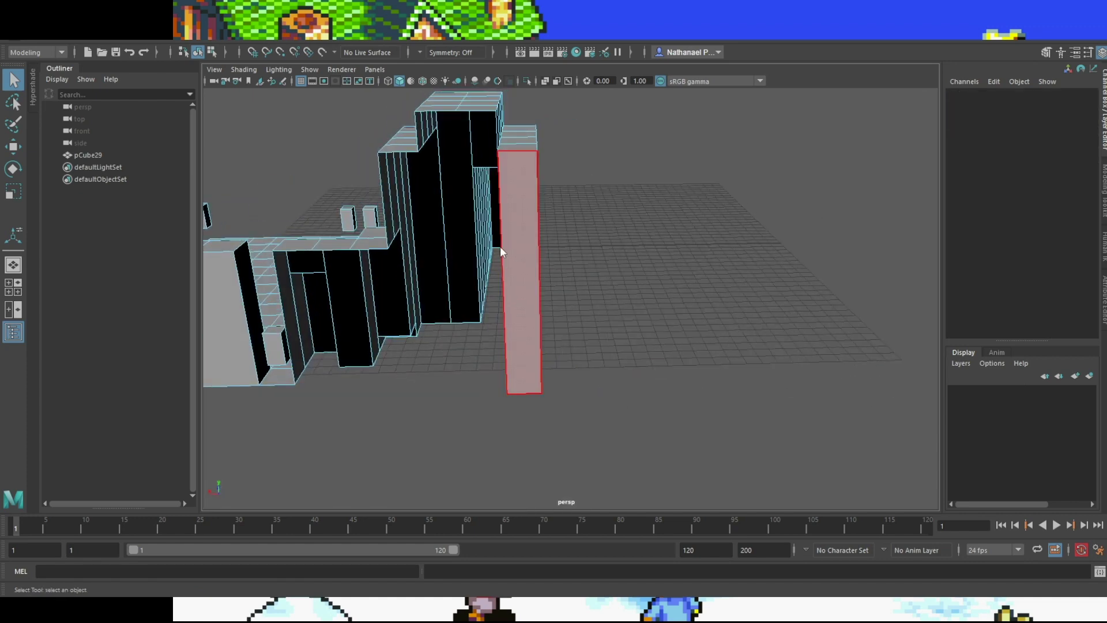
left_click(500, 217)
left_click_drag(430, 207, 465, 213, "alt")
key("Delete")
Step: Rename the combined map mesh as Raw_Map
left_click_drag(540, 169, 645, 368, "alt")
middle_click_drag(704, 403, 559, 344, "alt")
left_click_drag(559, 345, 494, 319, "alt")
left_click(87, 158)
double_click(122, 152)
type("Raw Map")
key("Return")
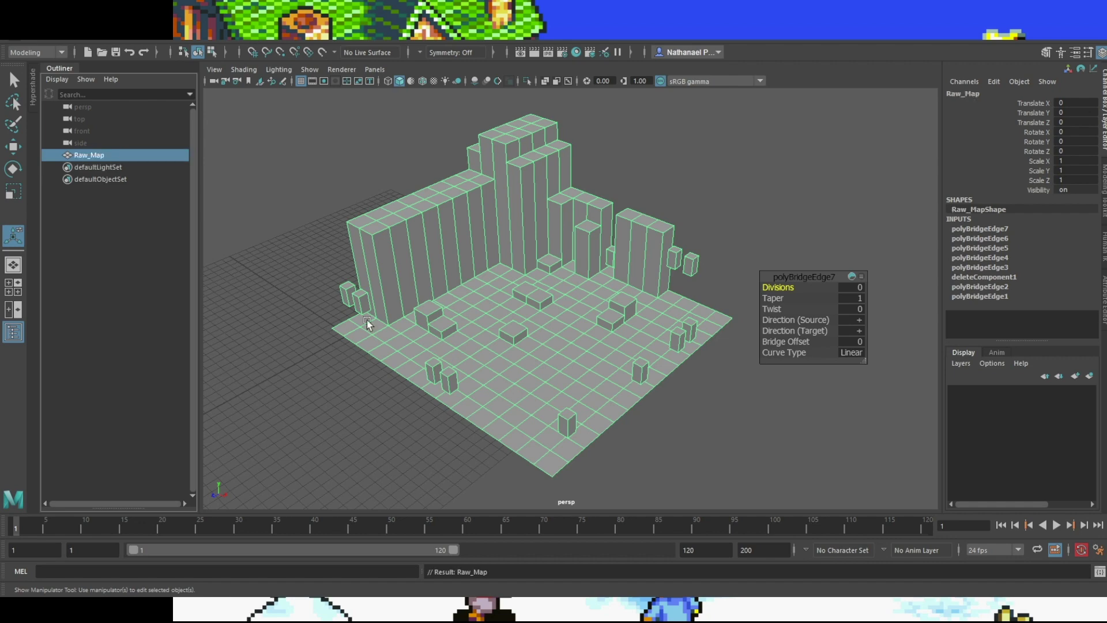
Step: Examine the completed Raw_Map mesh from several angles
left_click(345, 438)
left_click(498, 392)
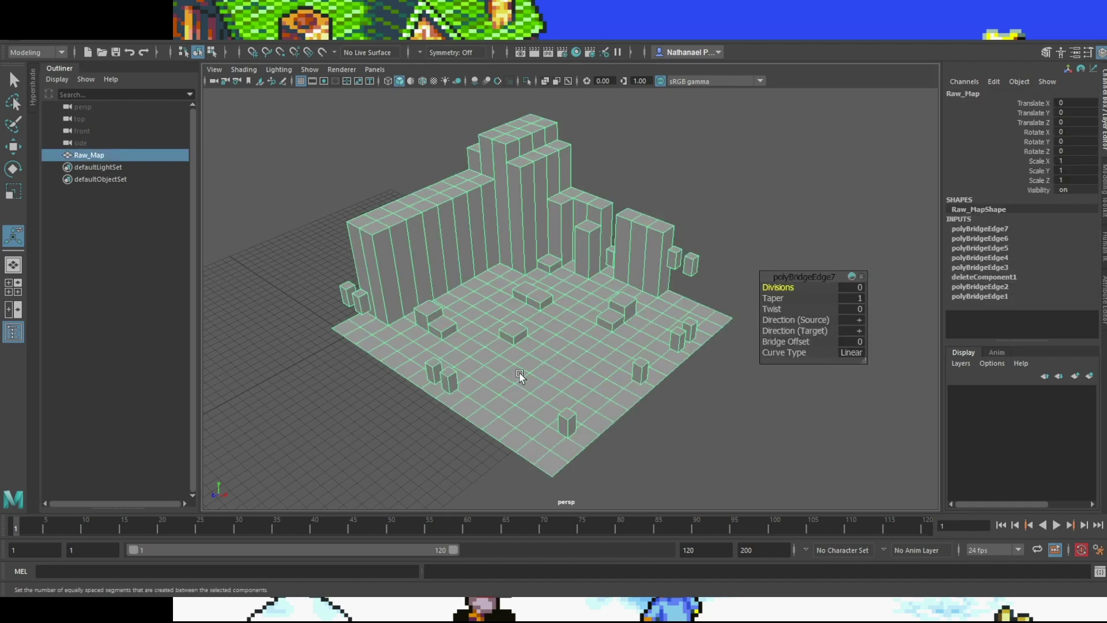
left_click_drag(344, 362, 297, 257, "alt")
key("f")
left_click_drag(783, 168, 556, 296, "alt")
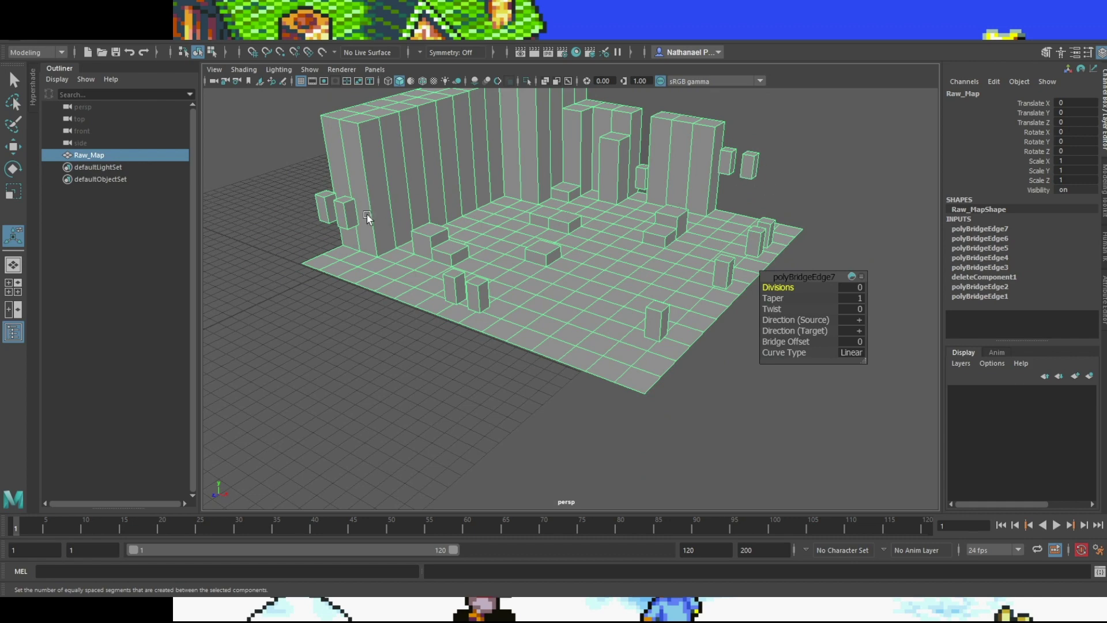
left_click_drag(601, 369, 390, 334, "alt")
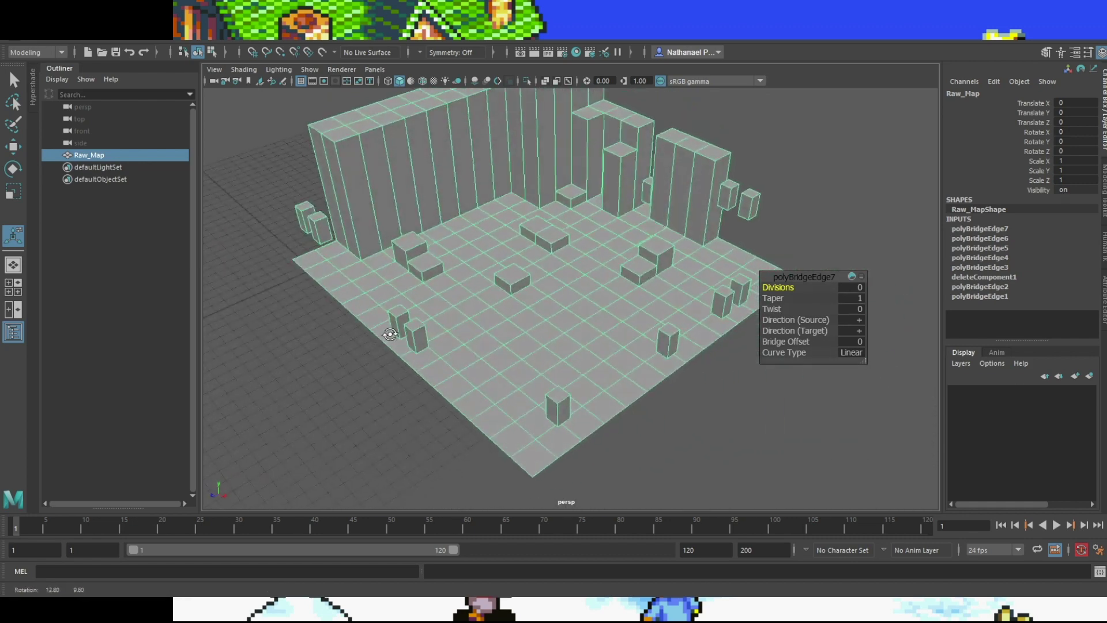
left_click_drag(507, 362, 534, 319, "alt")
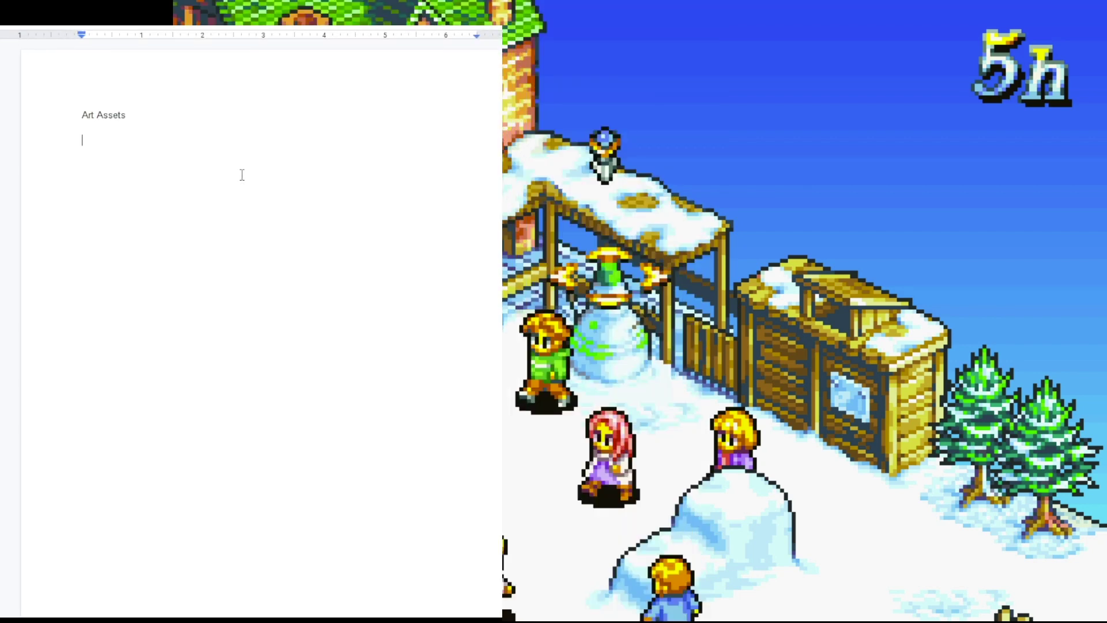
Step: List A Snowman, Snow mounds (both 1 space up and 2 space up) and Shed on separate lines under Art Assets
type("nowman")
key("Return")
type("Snow mounds (both 1 space up and 2 space up)")
key("Return")
type("Shed")
key("Return")
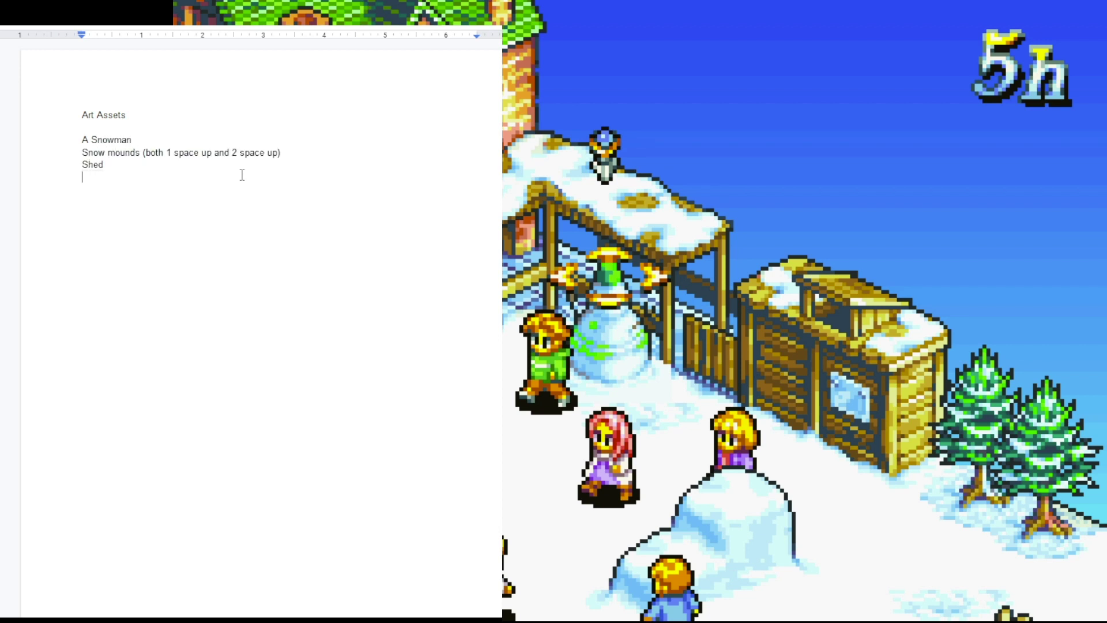
Step: Add Pine trees, Flat fence, Post fence, Rooster weather mane and Awning as separate lines in the Art Assets list
type("pine trees")
key("Return")
type("flat fence")
key("Return")
type("post fenc")
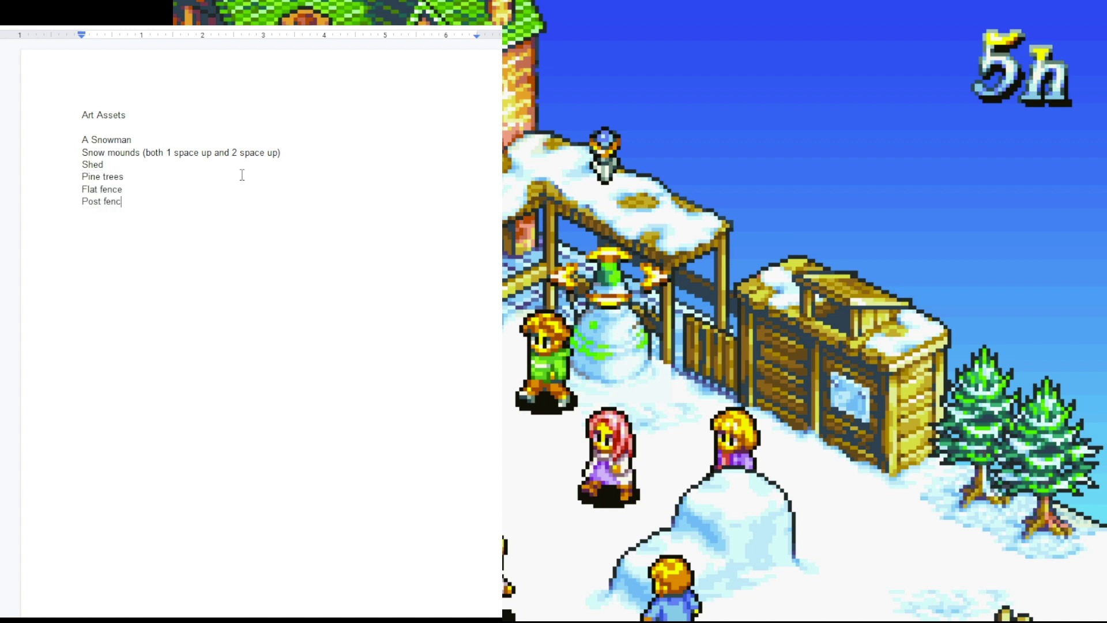
type("rooster weather mane")
key("Return")
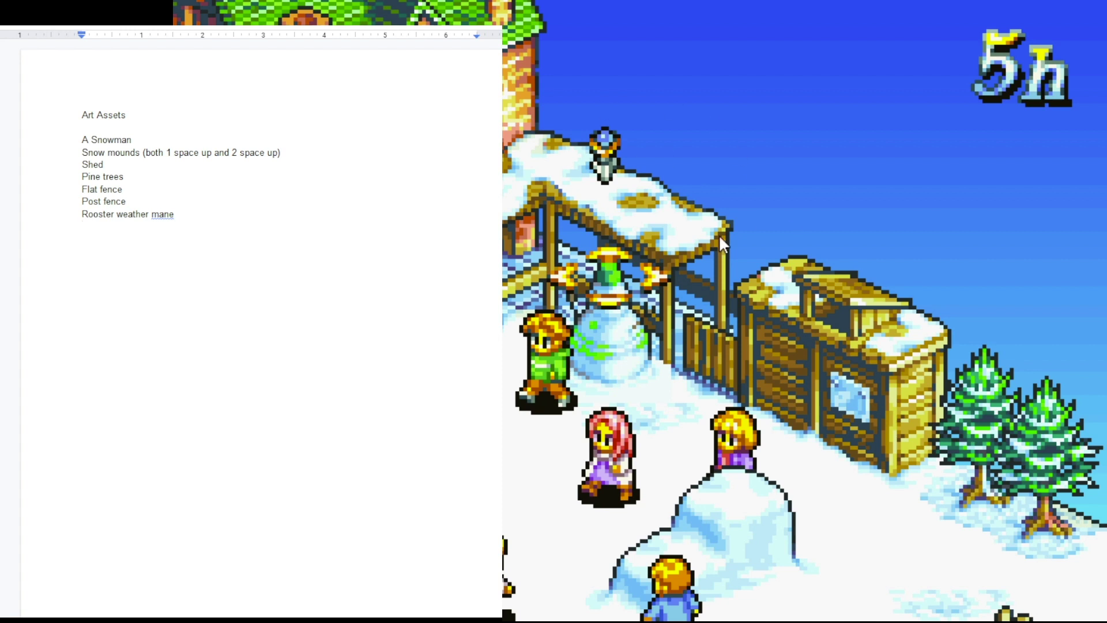
type("Awning")
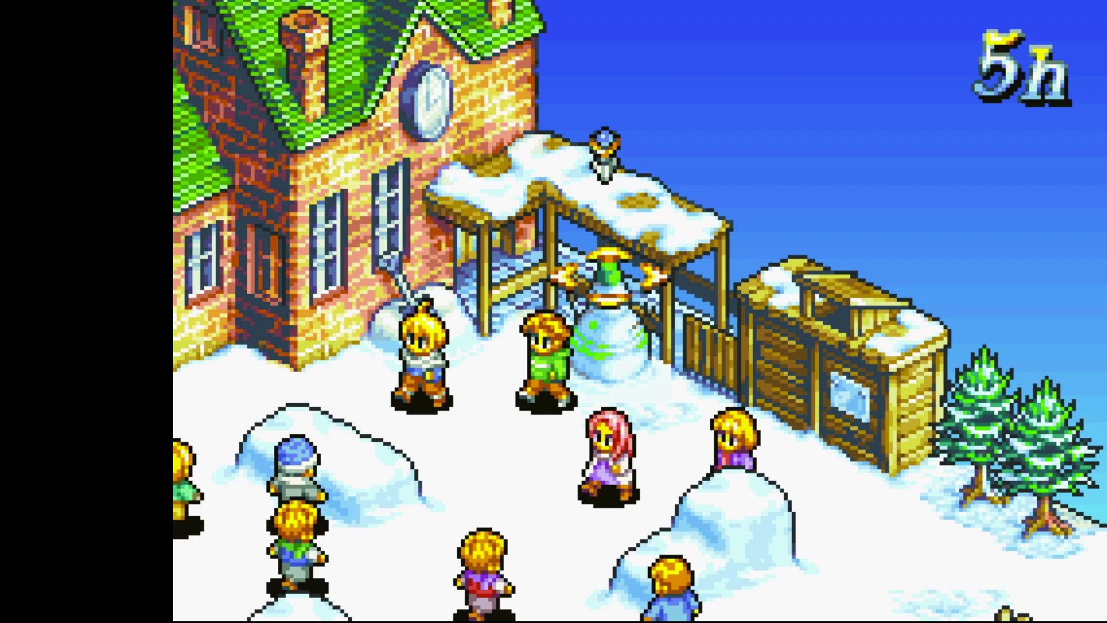
Step: Continue the Art Assets list with entries for Tall building, Long building and a pile of snow
key("Return")
type("t")
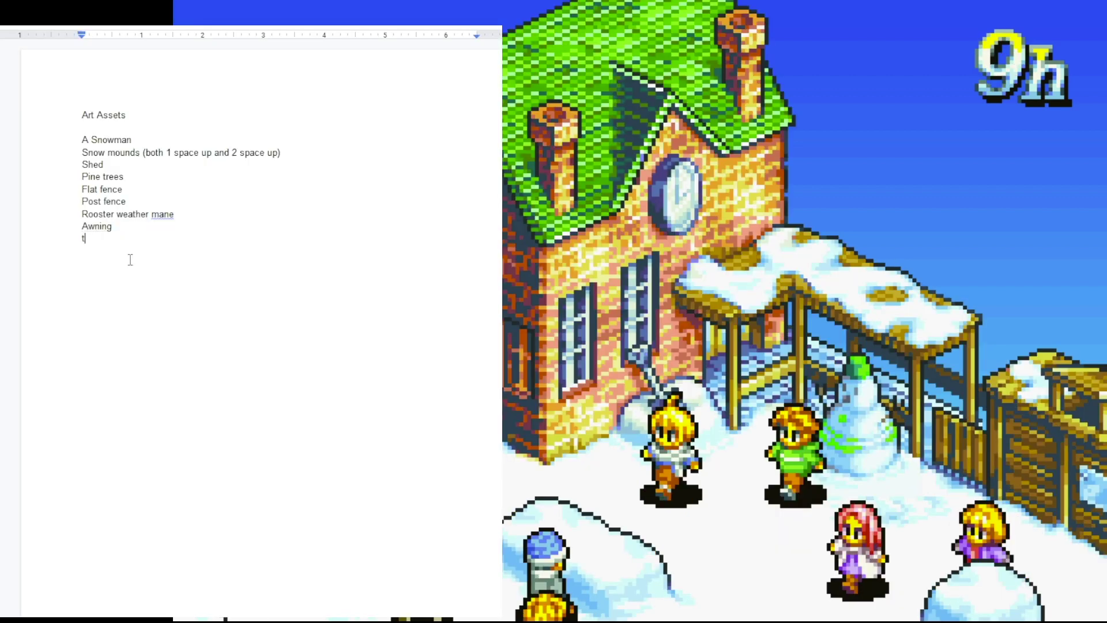
type("all building")
key("Return")
type("Long buildingpile of snow wi")
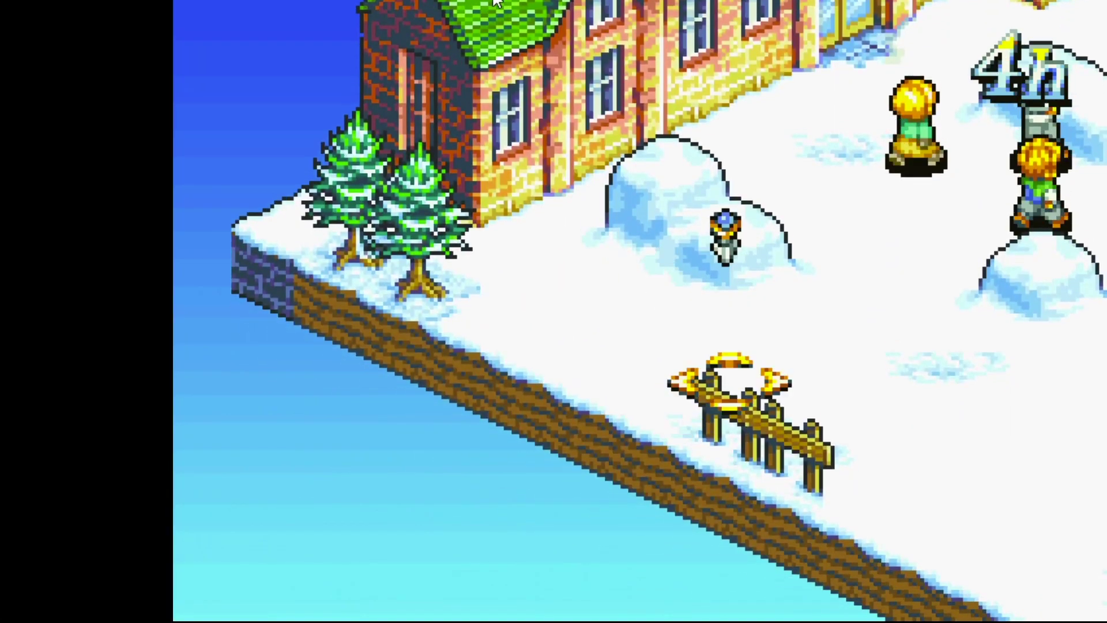
Step: Examine the game's snowy map along its fenced edges, snow mounds, brick building, awning and shed for assets to list
key("Right")
key("Right")
key("Right")
key("Right")
key("Right")
key("Right")
key("Up")
key("Up")
key("Up")
key("Up")
key("Up")
key("Up")
key("Up")
key("Up")
key("Up")
key("Up")
key("Up")
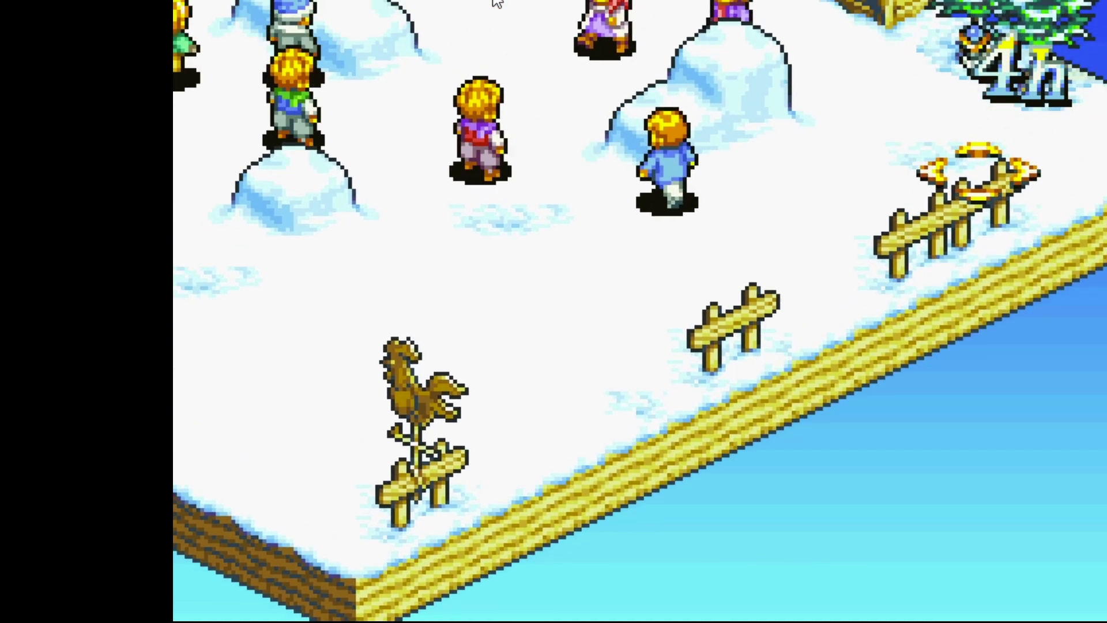
key("Left")
key("Left")
key("Left")
key("Left")
key("Left")
key("Left")
key("Left")
key("Left")
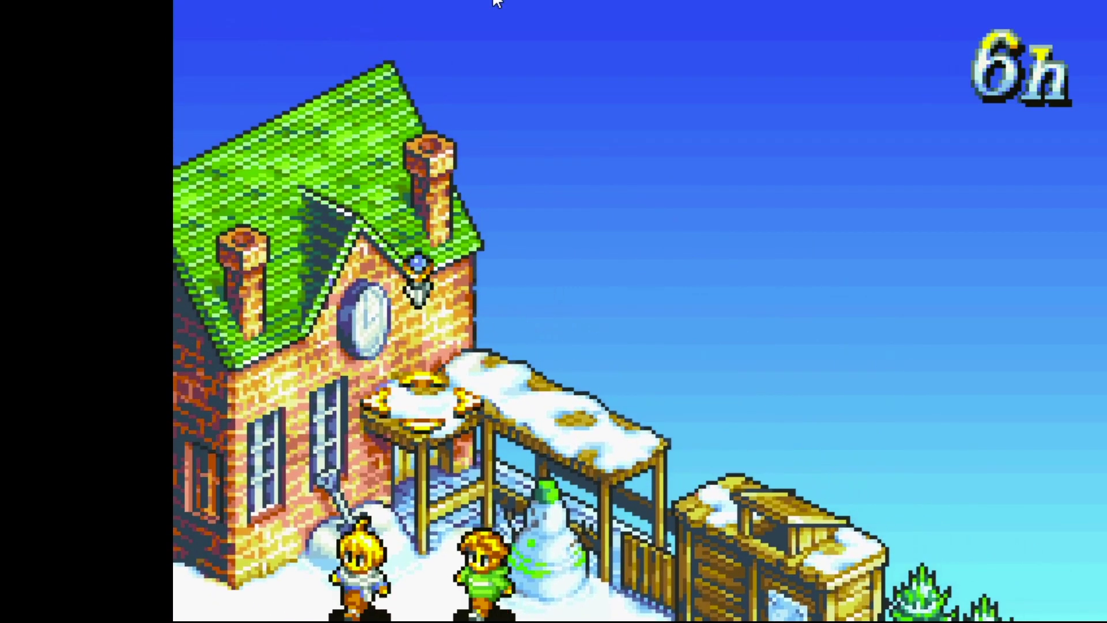
key("Up")
key("Right")
key("Right")
key("Right")
key("Down")
key("Down")
key("Down")
key("Down")
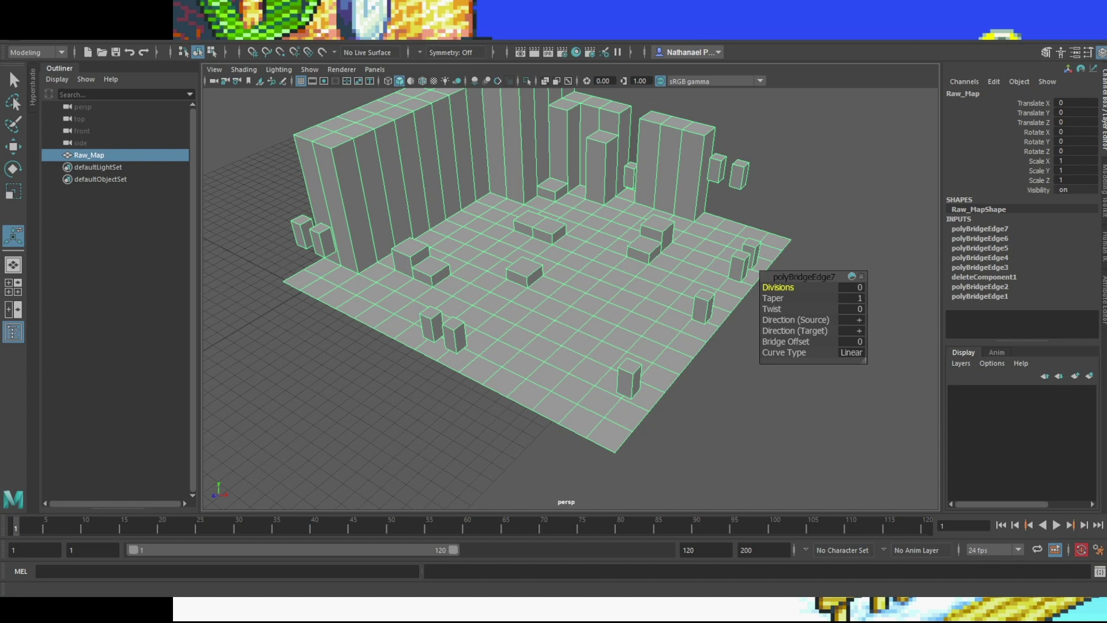
Step: Switch to Maya and deselect the Raw_Map mesh
left_click(474, 427)
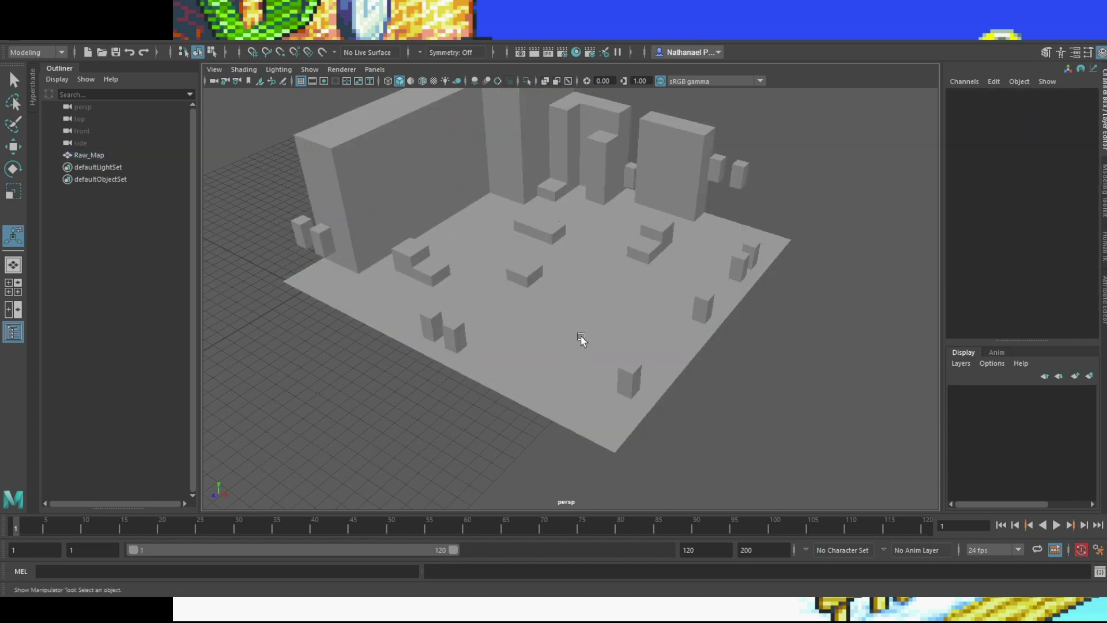